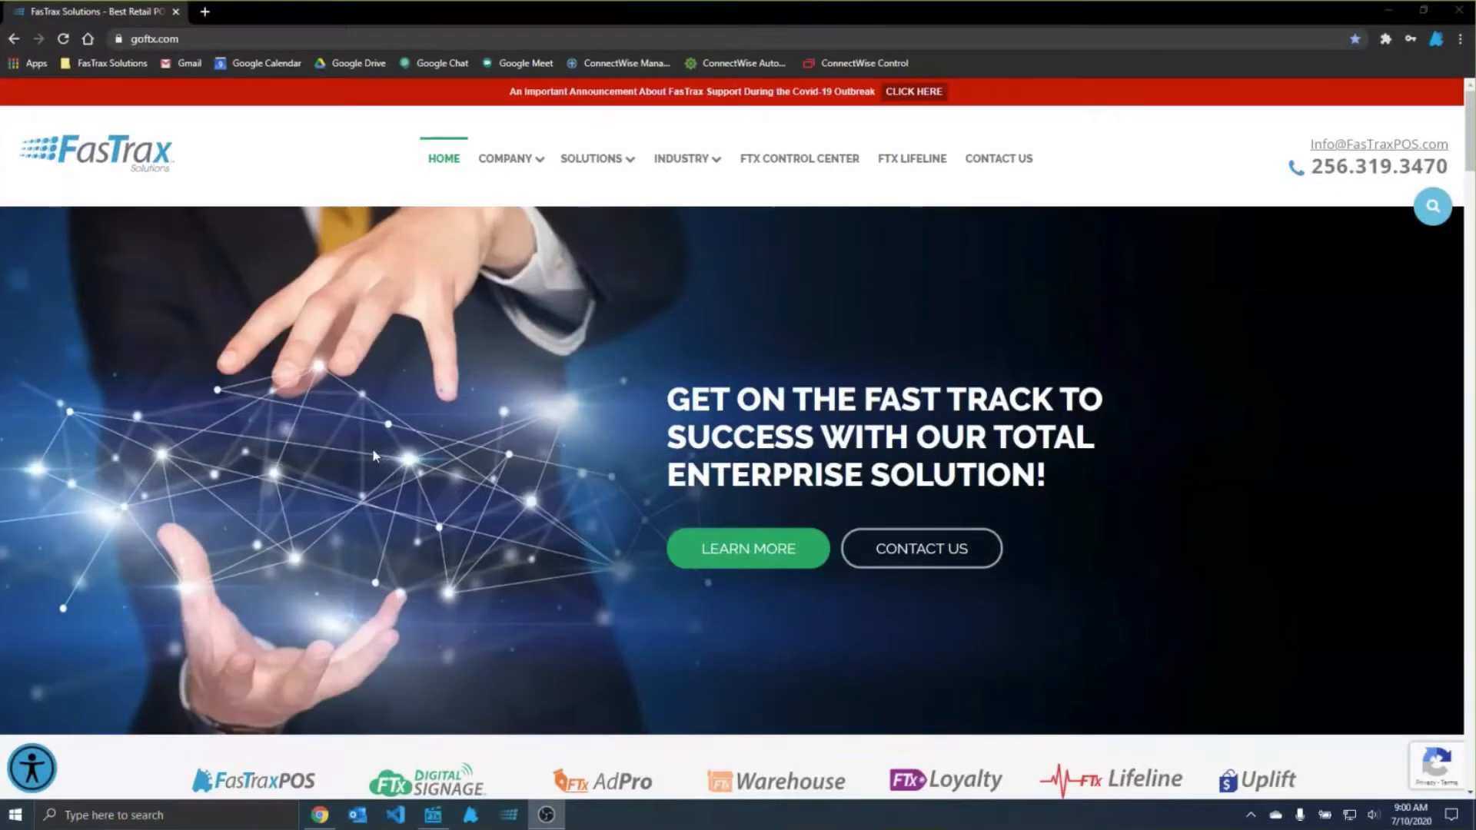
Step: Open the weekly training webinars page from the FTX Lifeline support options on goftx.com and look through the listed webinars
click(228, 39)
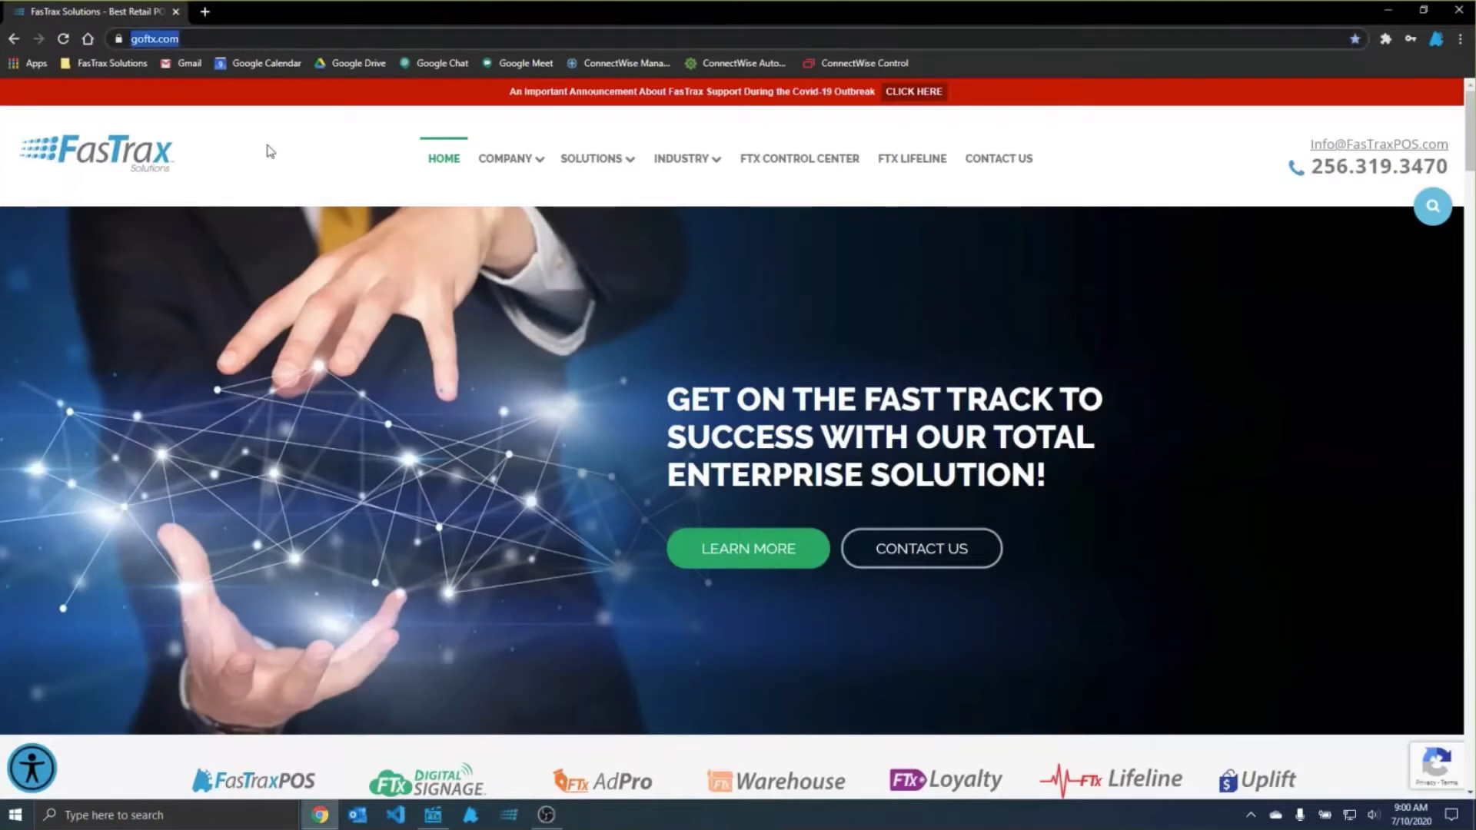
click(907, 171)
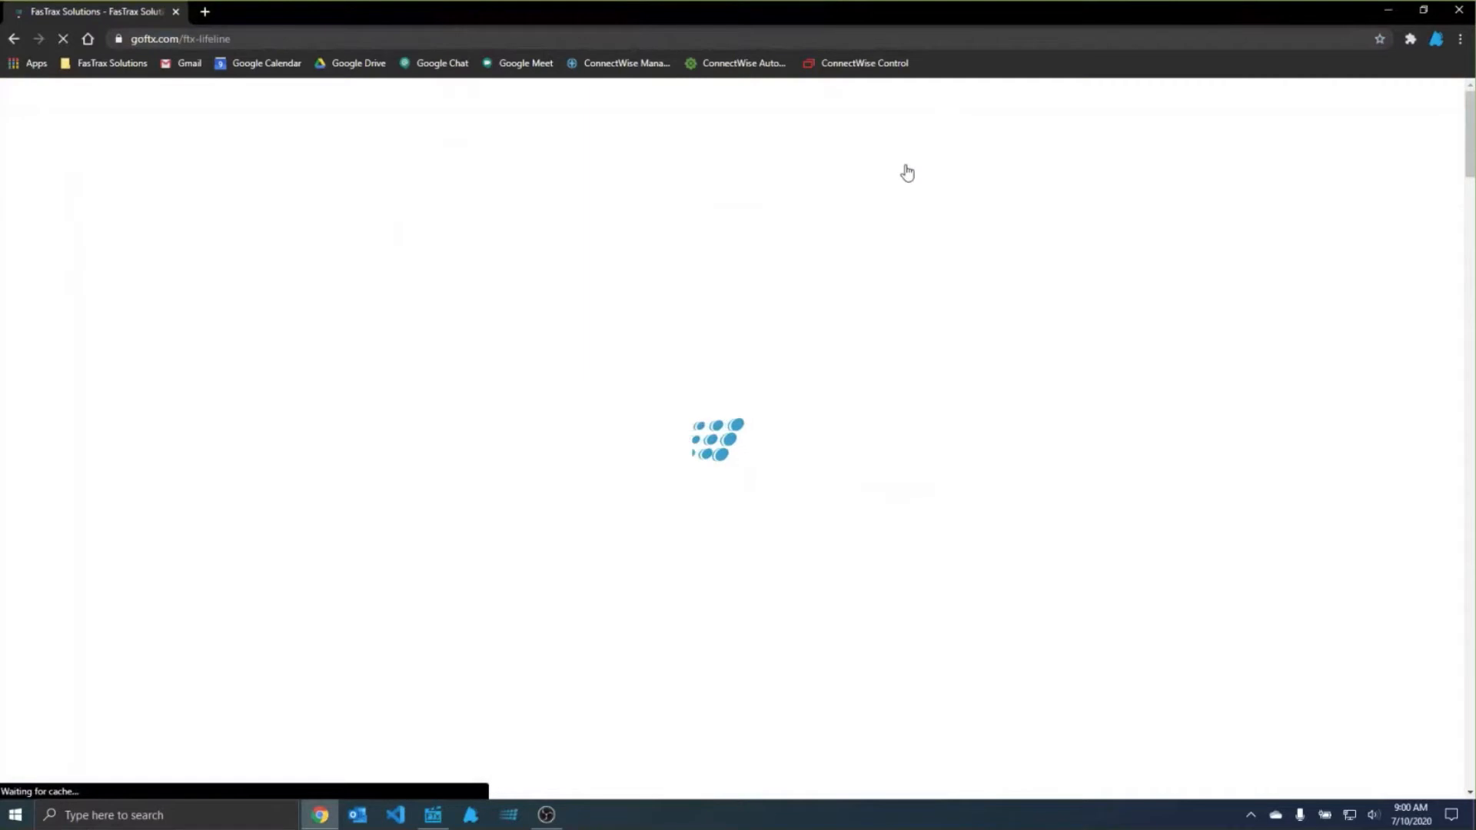
scroll(884, 369, down, 5)
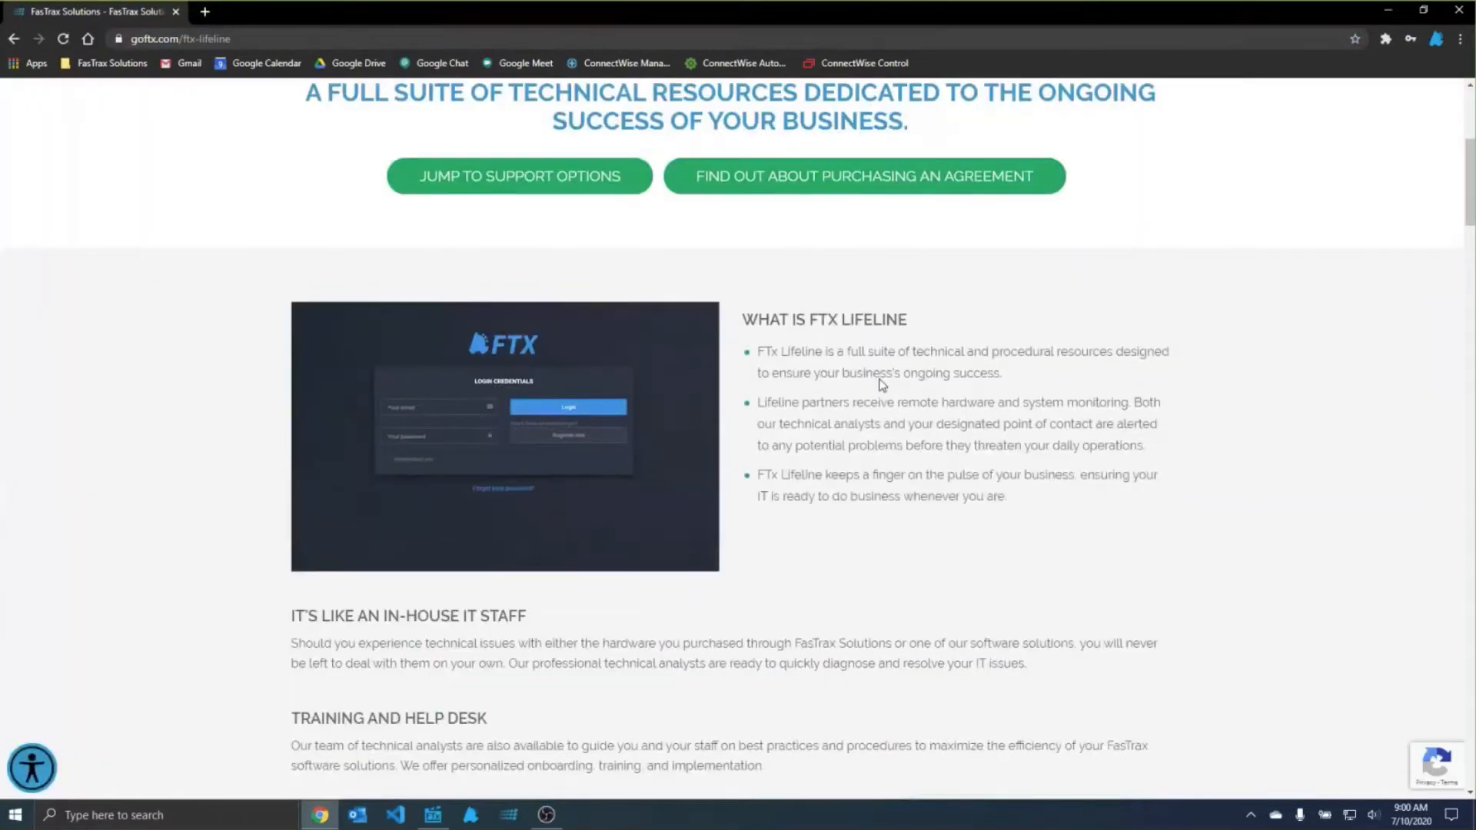
scroll(882, 384, down, 15)
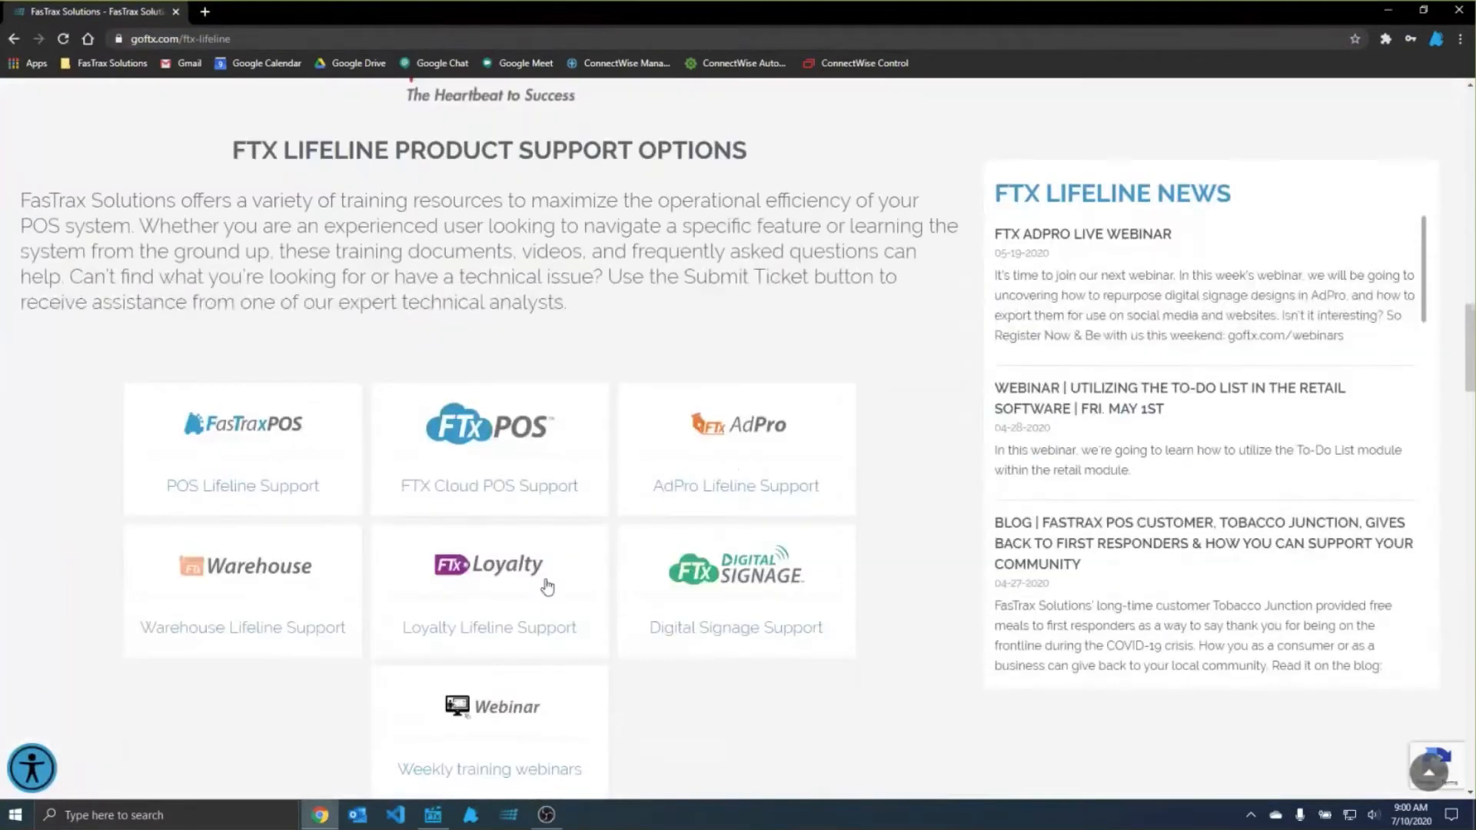
scroll(547, 586, down, 2)
click(506, 575)
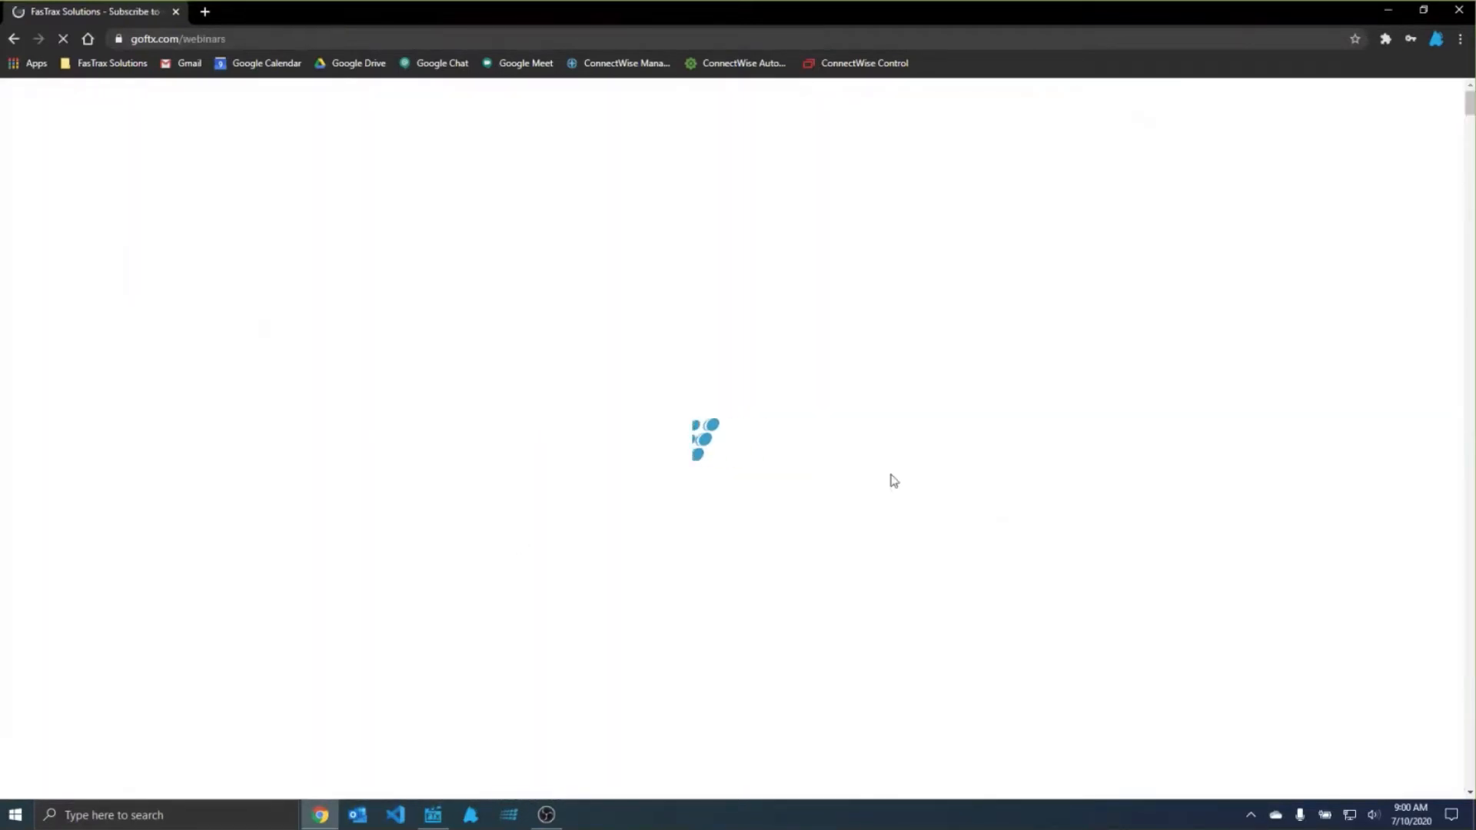
scroll(924, 474, down, 20)
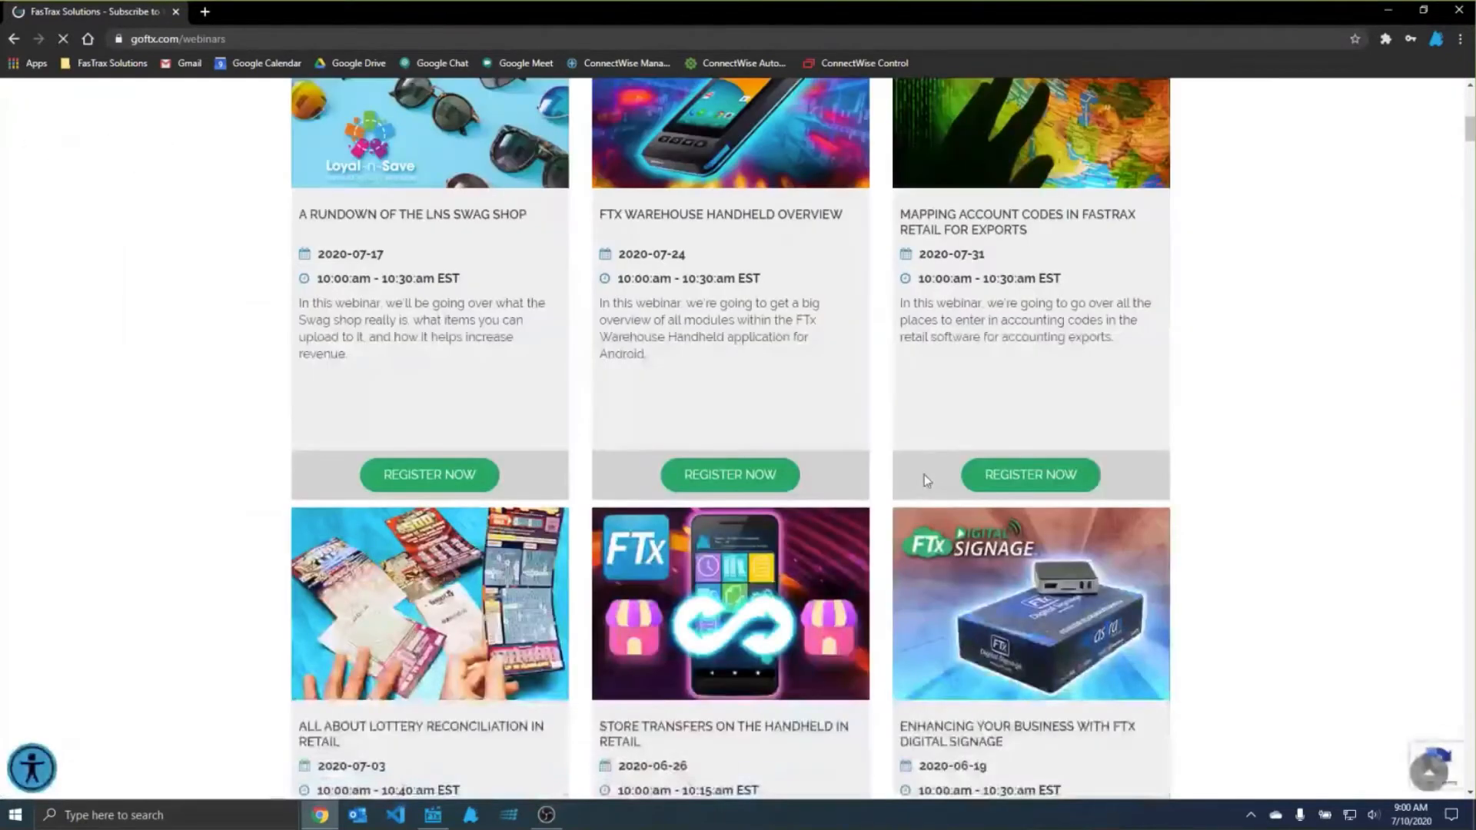
scroll(990, 288, up, 5)
scroll(991, 288, up, 8)
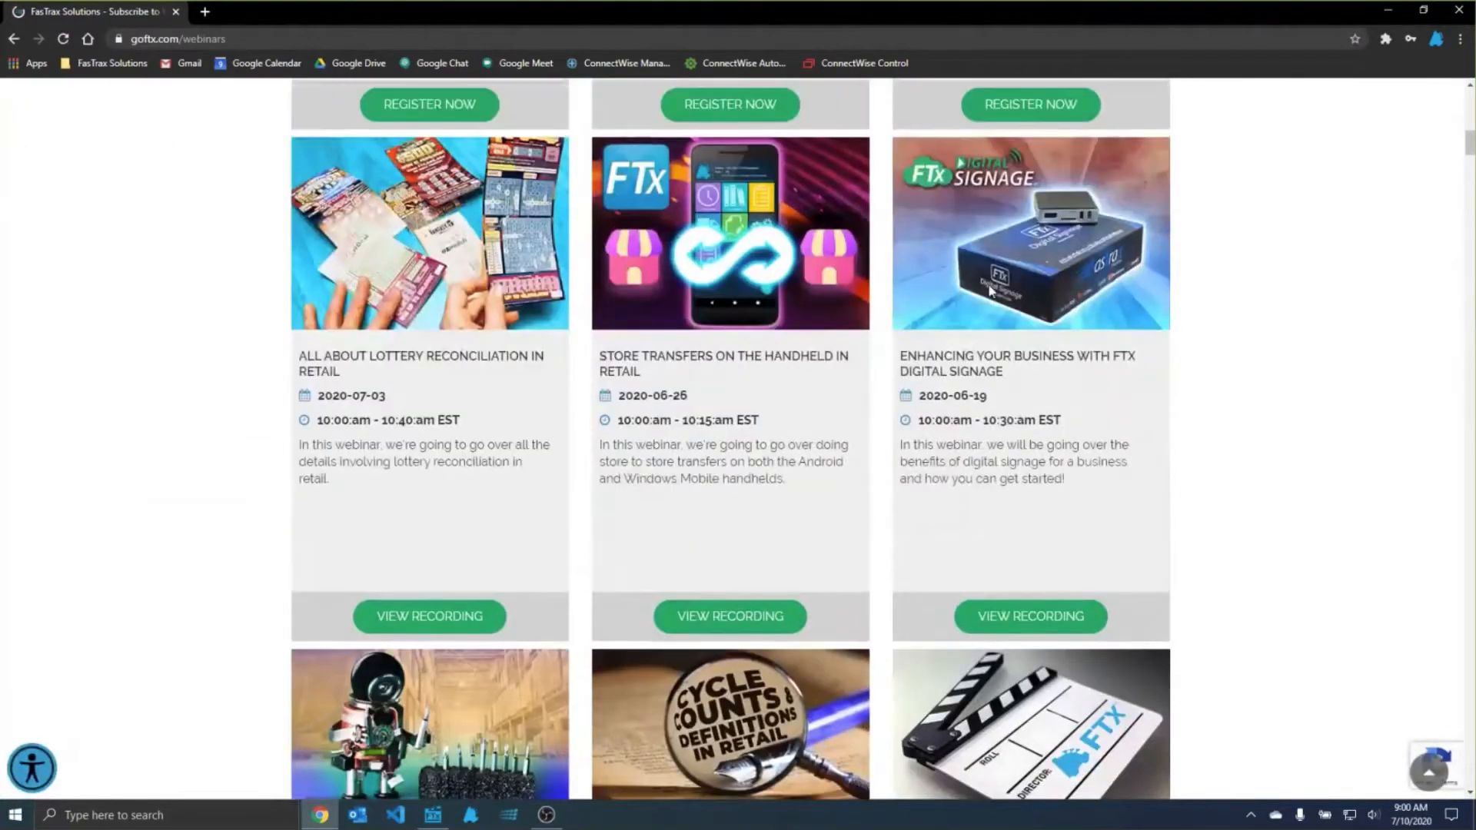
scroll(498, 489, up, 5)
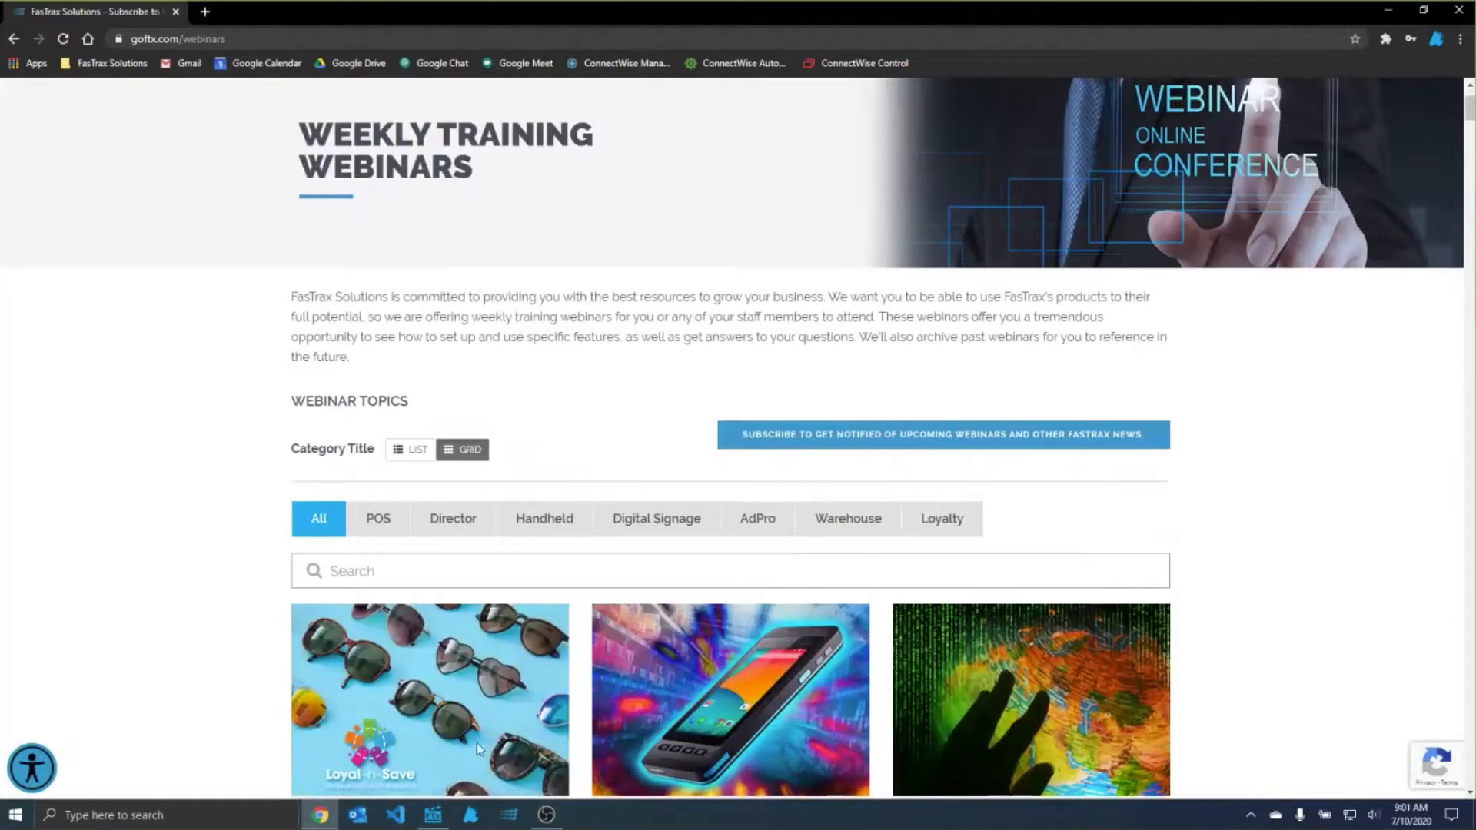
Step: Switch to FasTrax Director and open the selection of stores for changes and reports
click(432, 815)
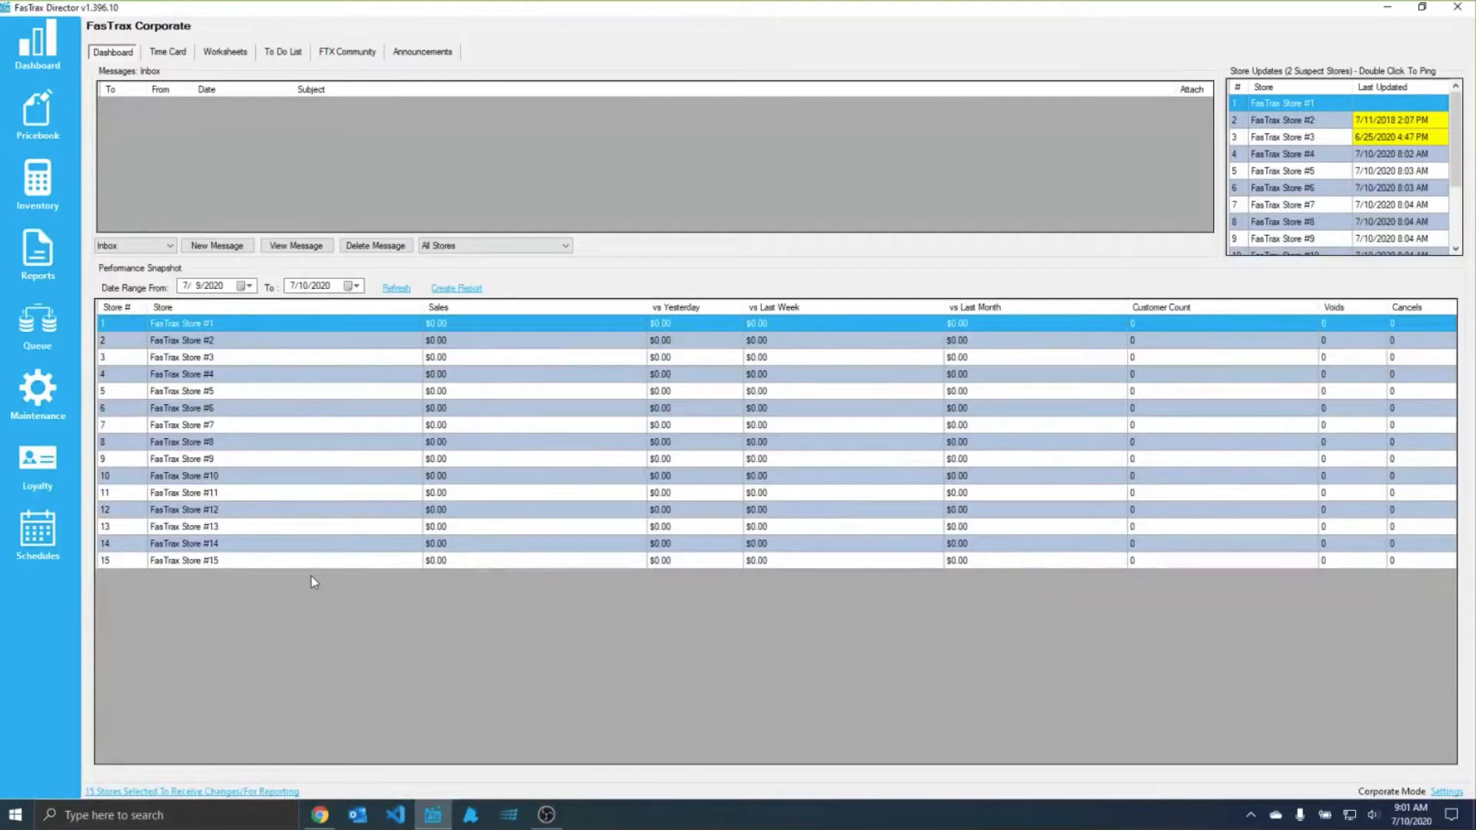
click(167, 791)
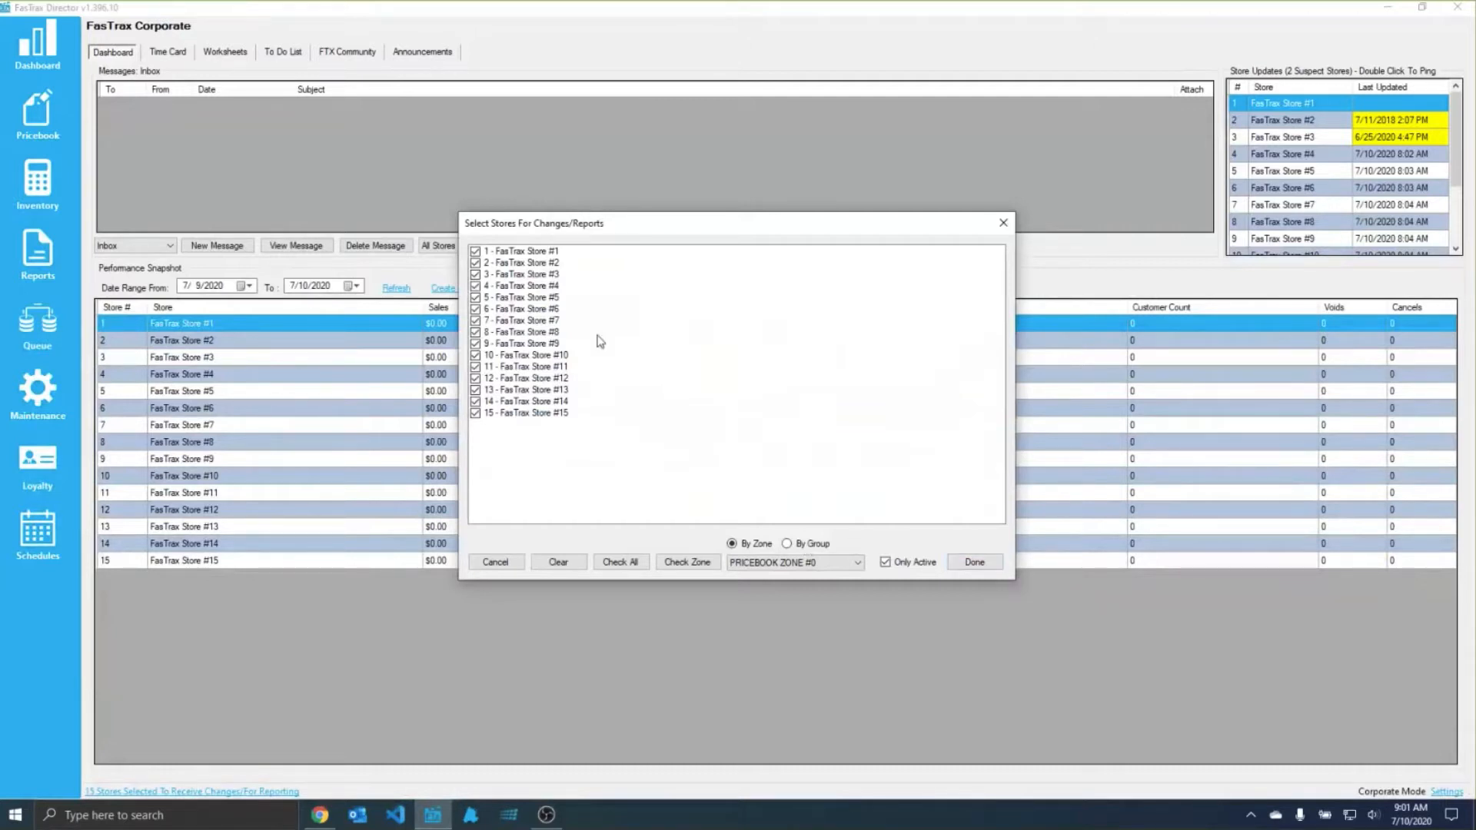
Step: Uncheck the first few stores in the store selection, check them again and accept the selection with all 15 stores
click(475, 251)
click(475, 263)
click(475, 286)
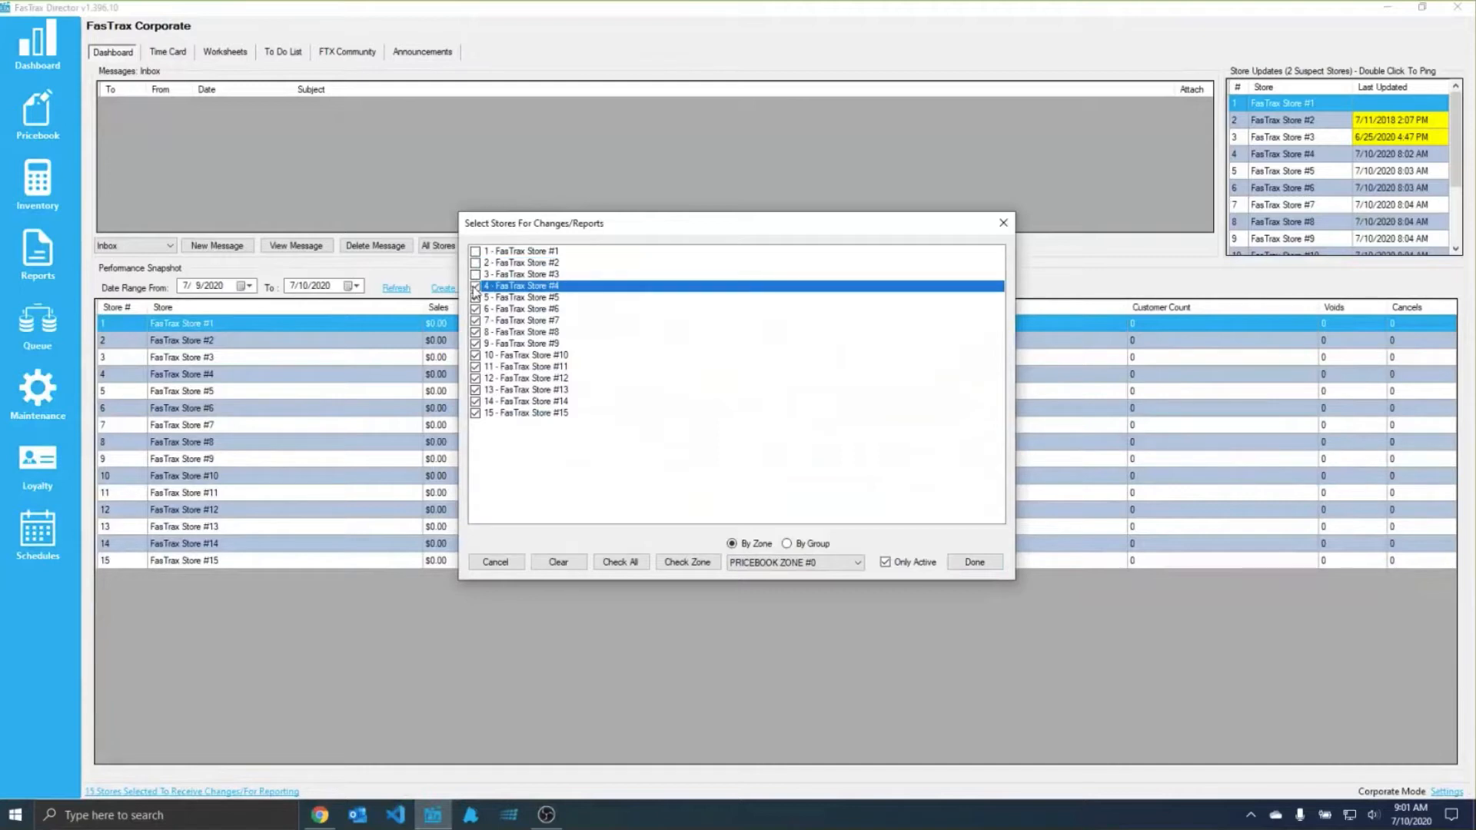
click(475, 285)
click(475, 263)
click(476, 252)
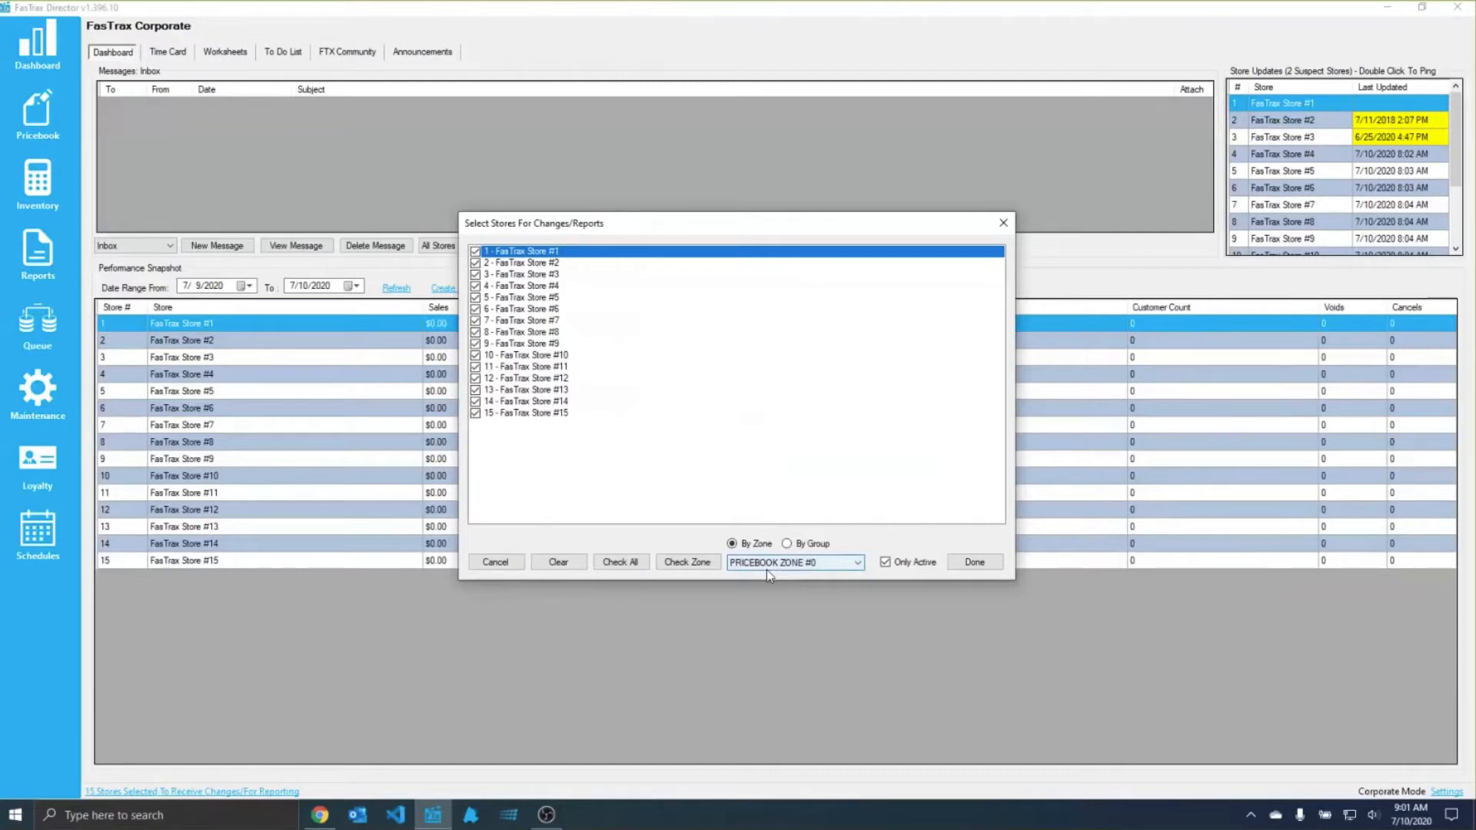
click(974, 562)
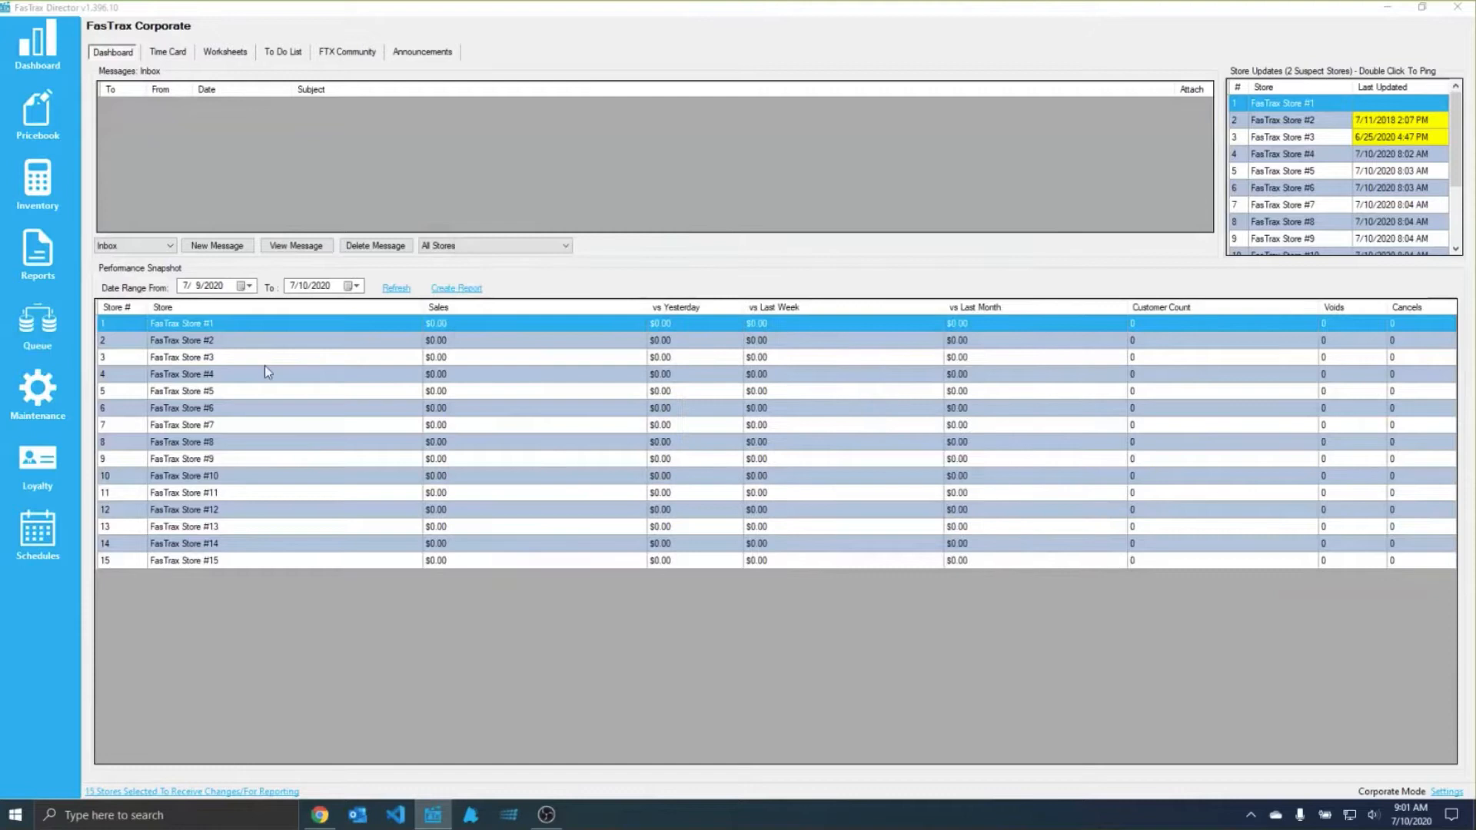
Step: Open the Department Sales Report among the sales reports
click(38, 254)
click(228, 52)
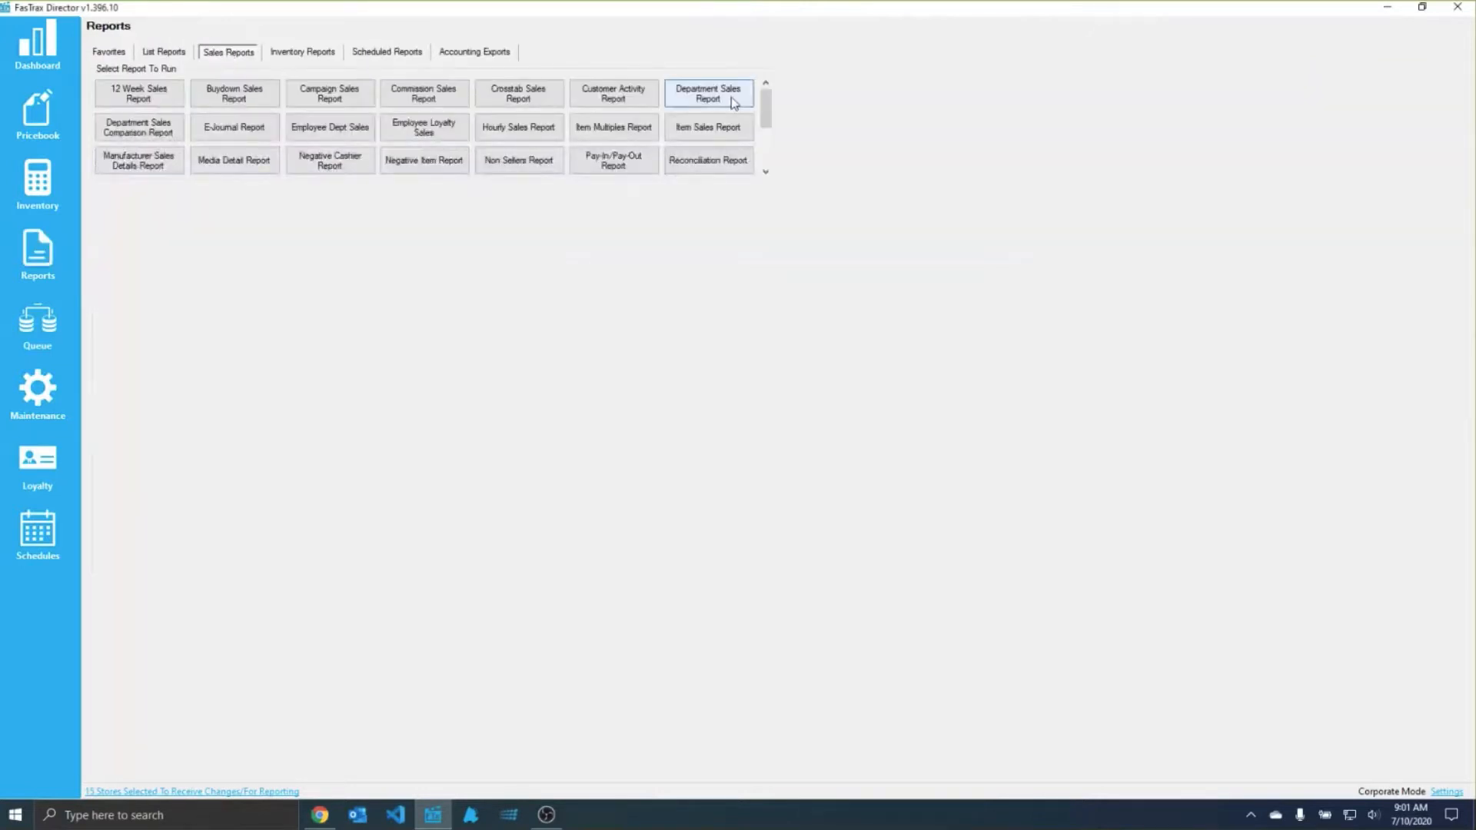
click(708, 94)
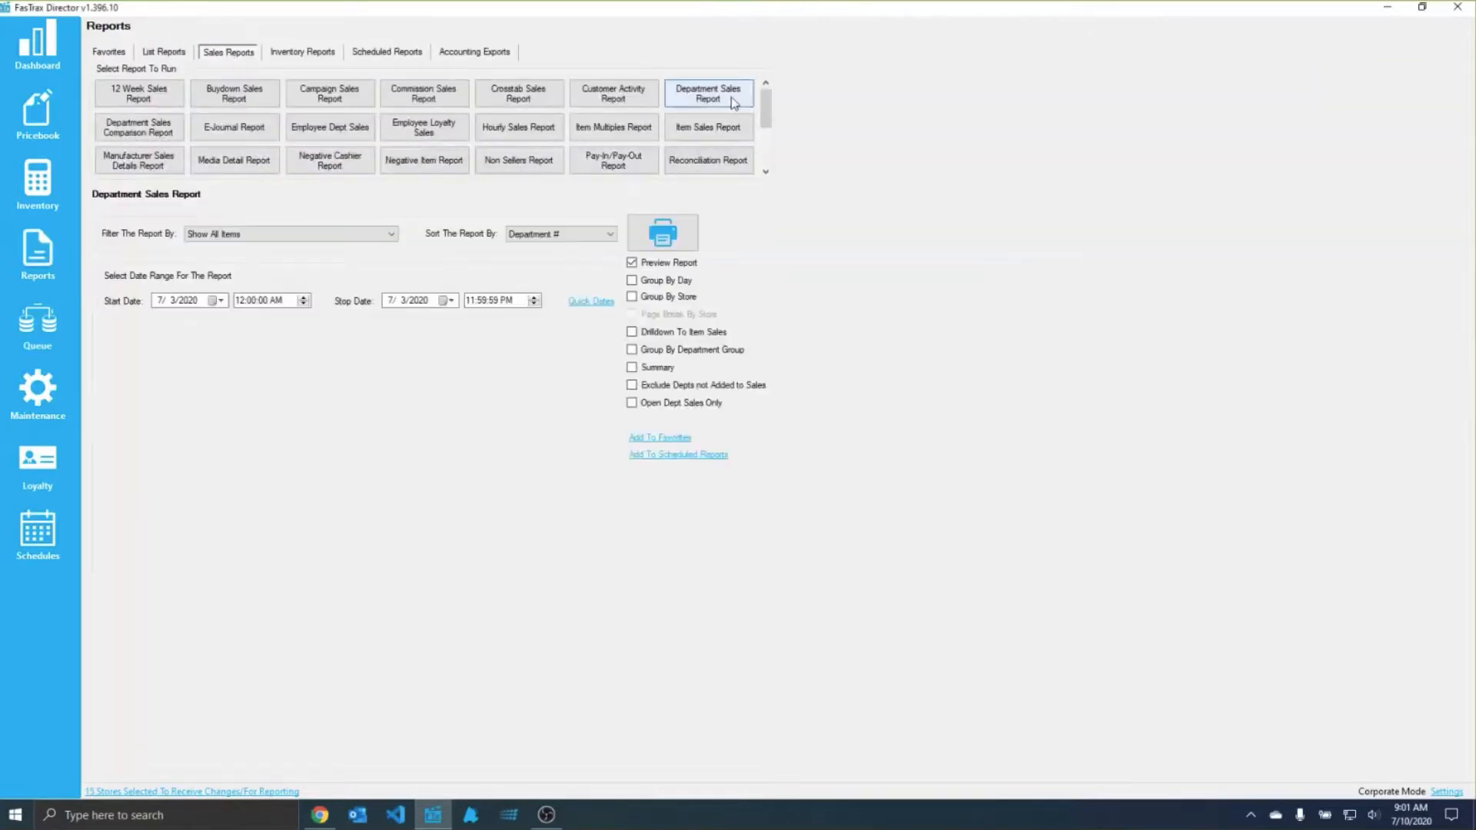
Step: Clear the store selection for changes and reports and select only FasTrax Store #1, #2 and #3
click(160, 791)
click(558, 562)
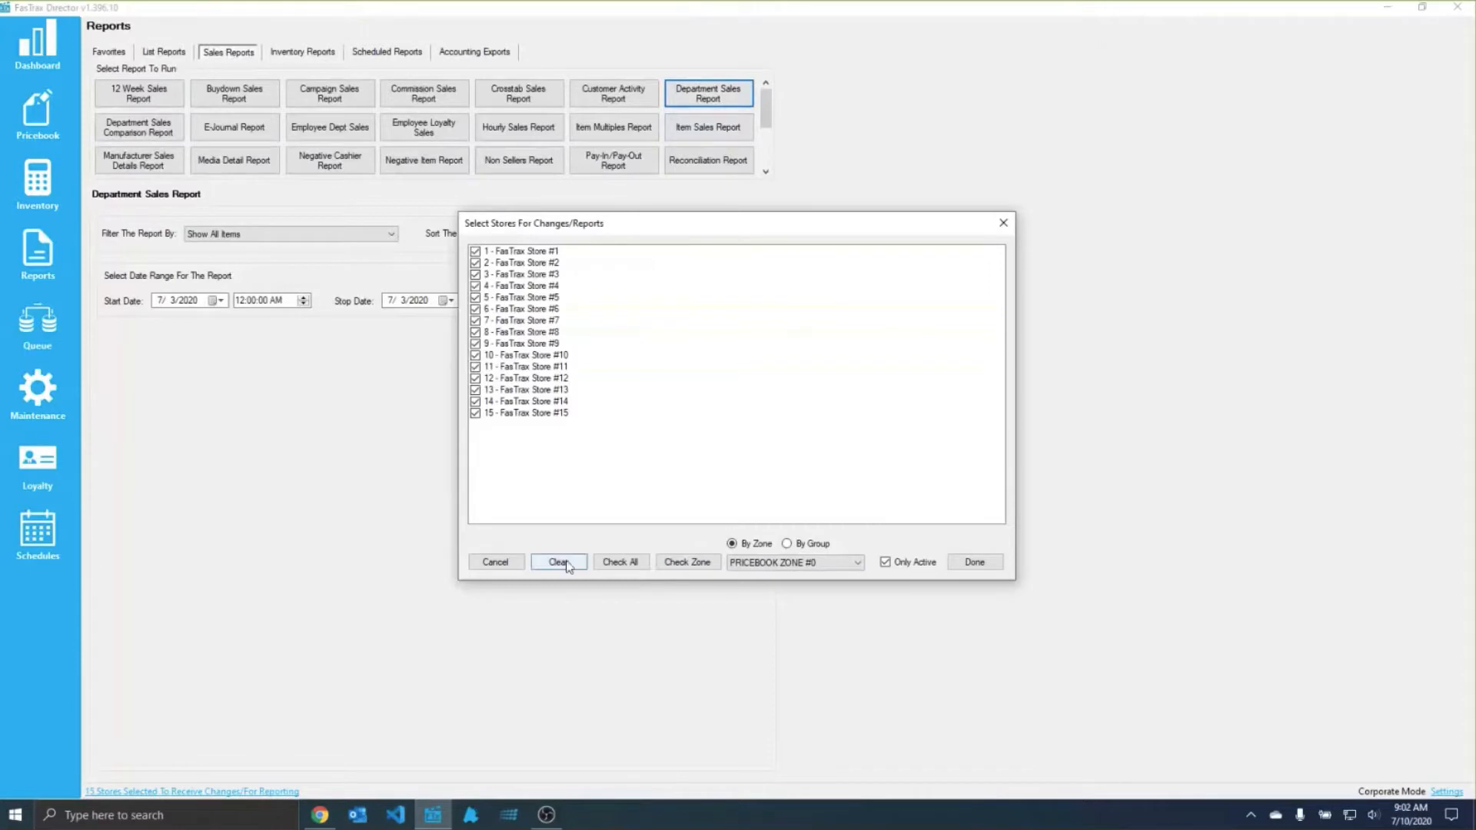
click(476, 252)
click(476, 263)
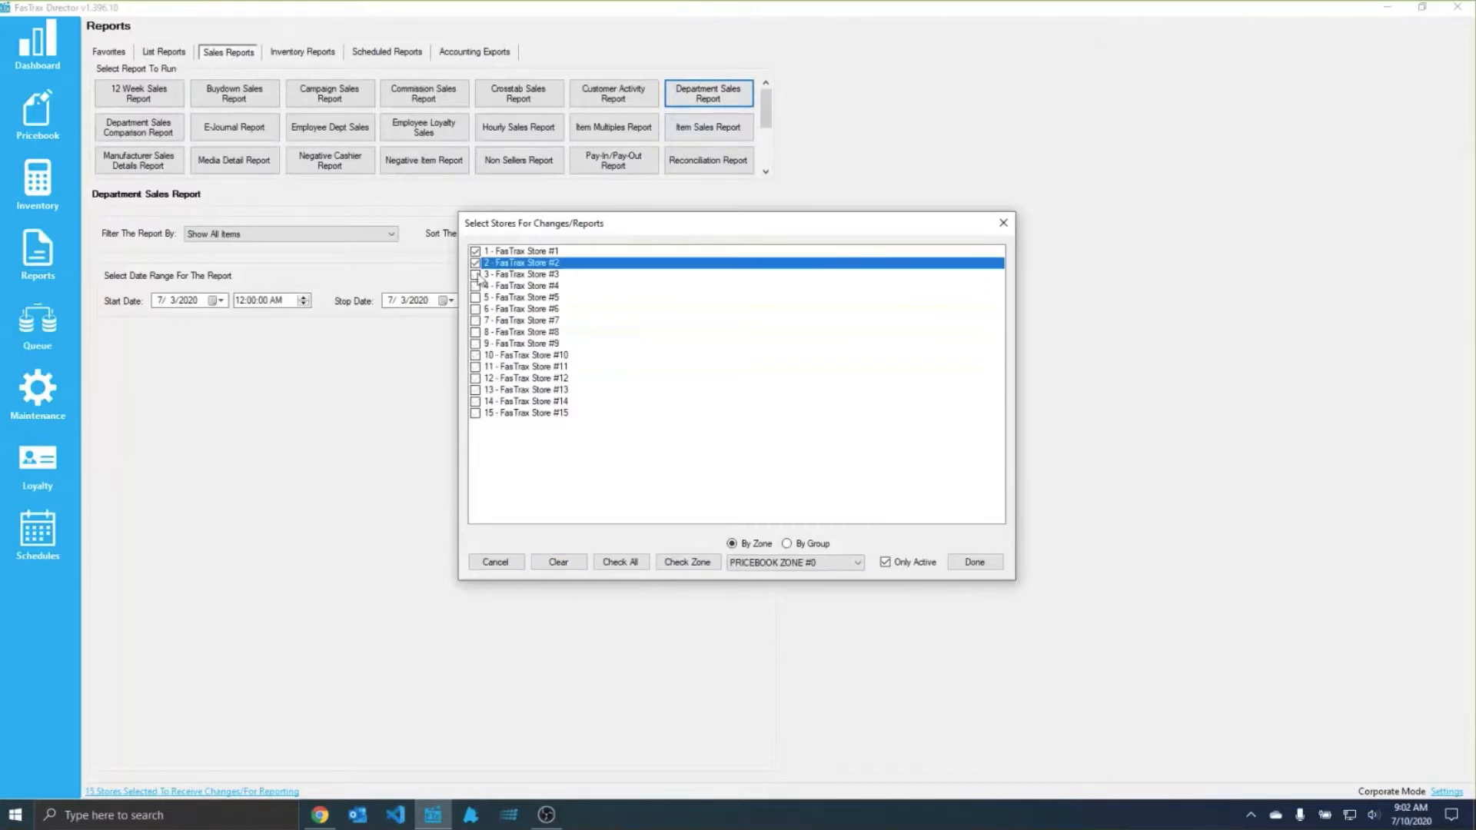
click(476, 274)
click(973, 563)
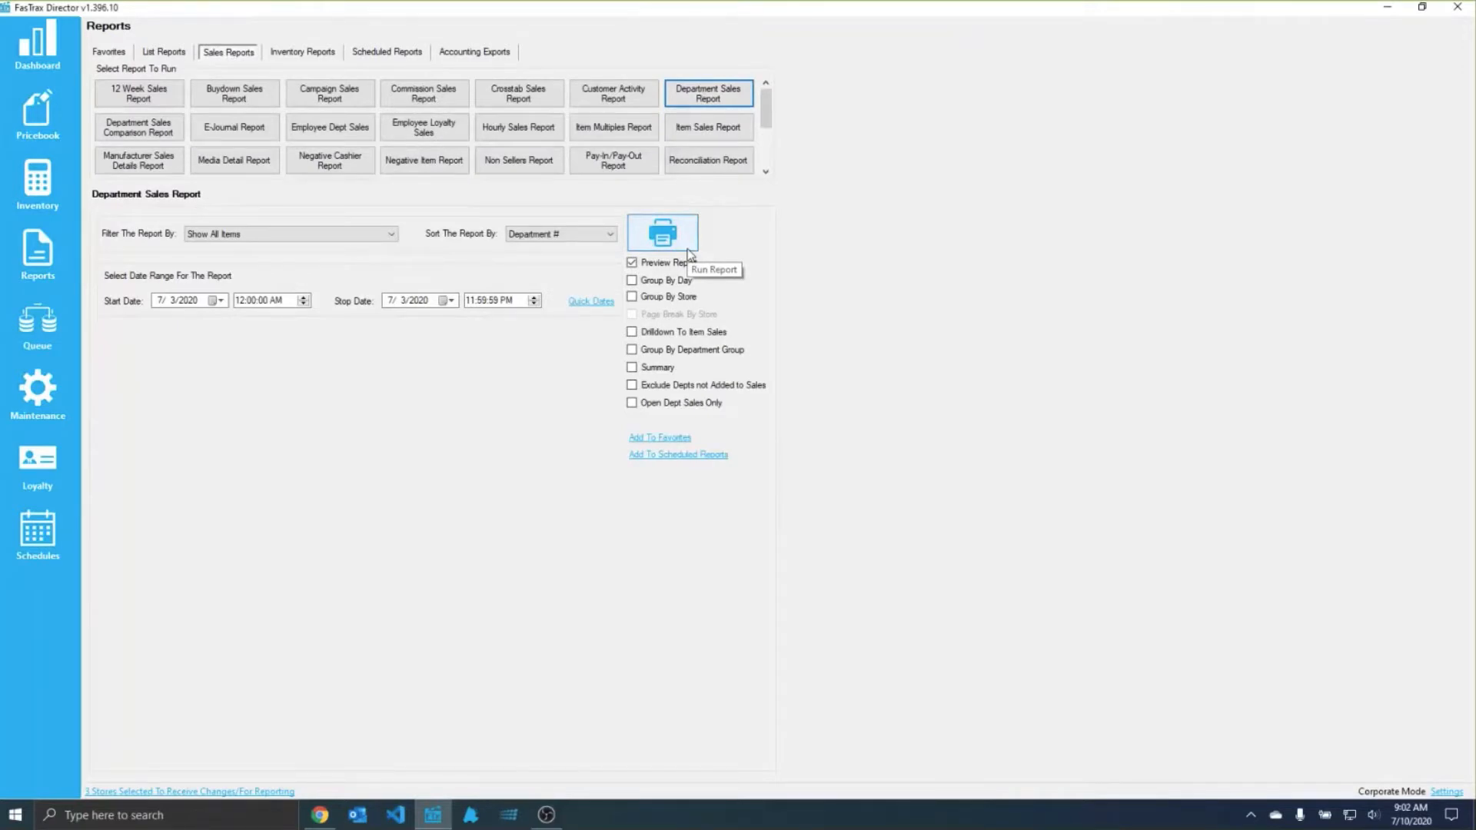
Step: Add FasTrax Store #4, #5, #6 and #7 to the stores selected for changes and reports
click(207, 791)
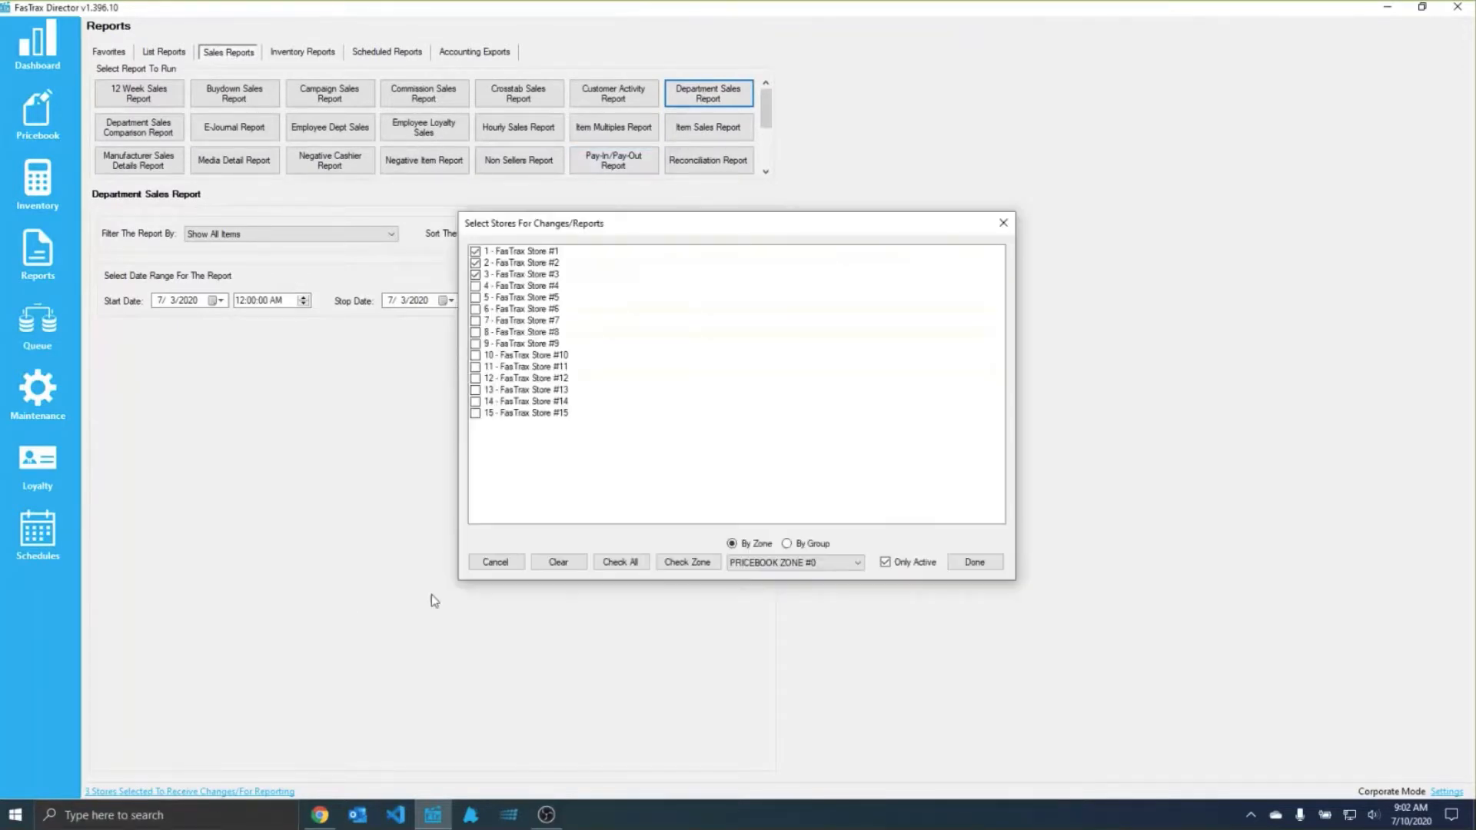
click(477, 286)
click(476, 297)
click(476, 308)
click(476, 320)
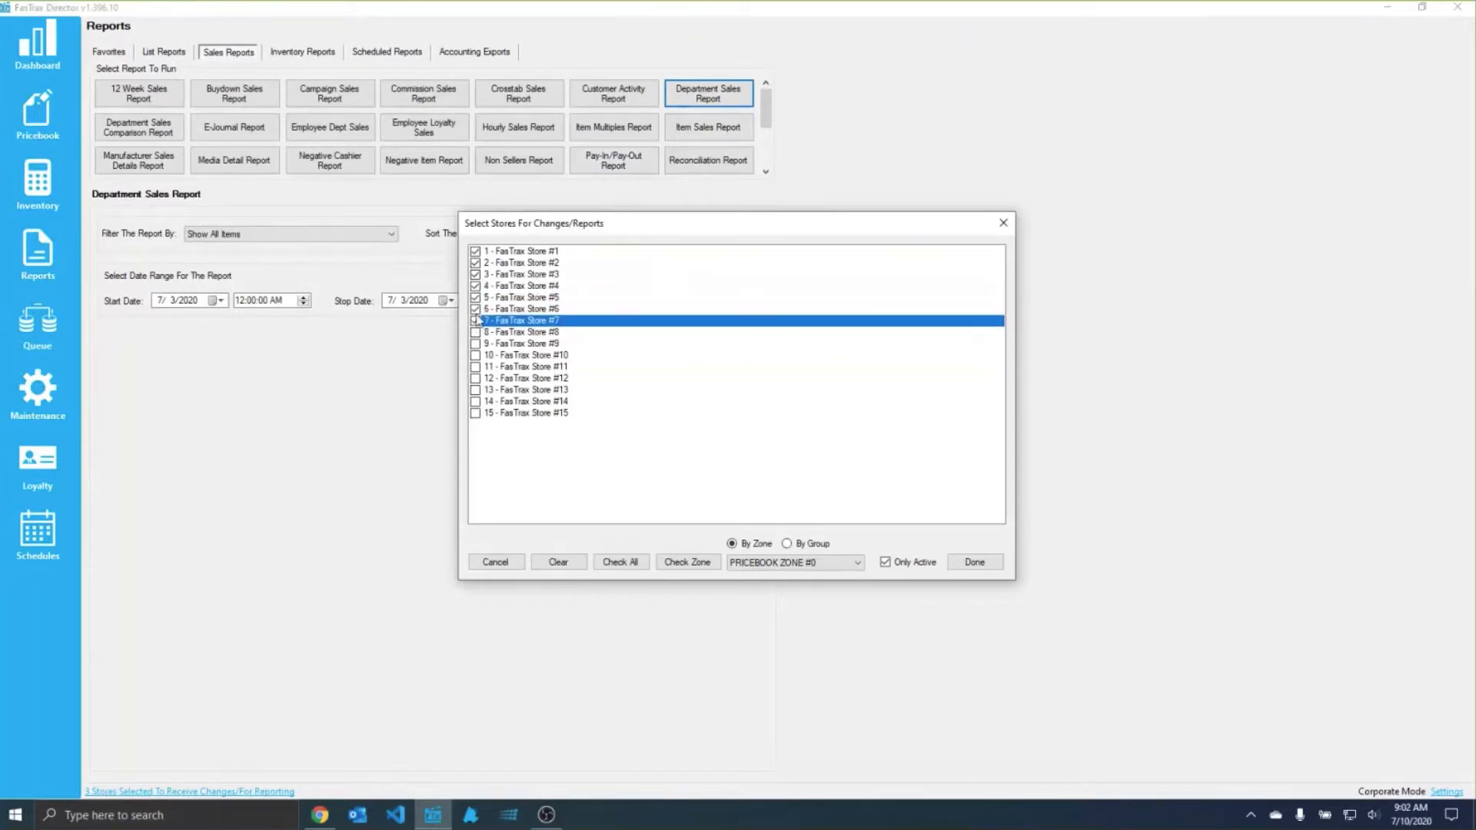
click(770, 563)
click(771, 563)
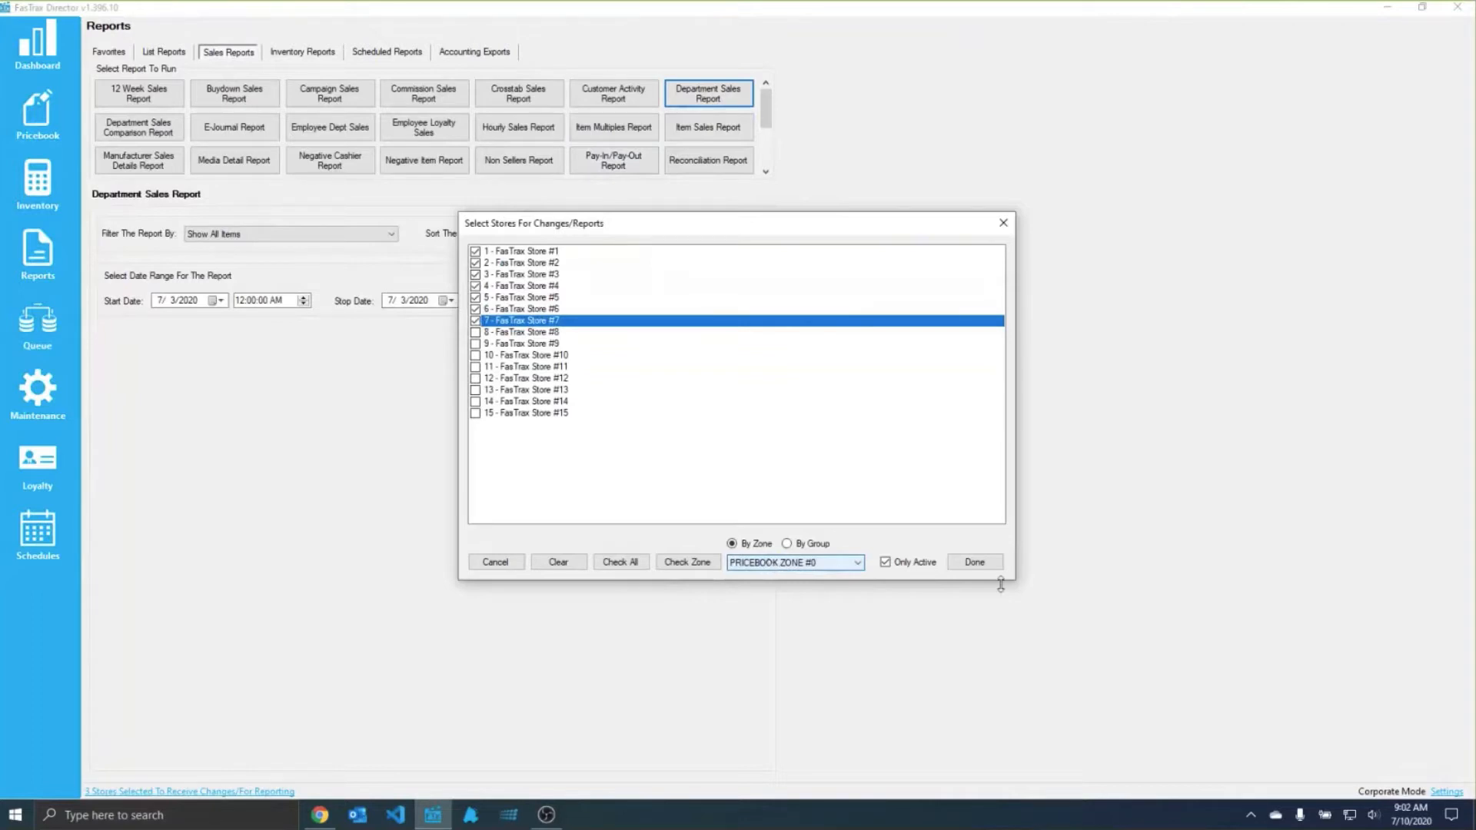
click(974, 562)
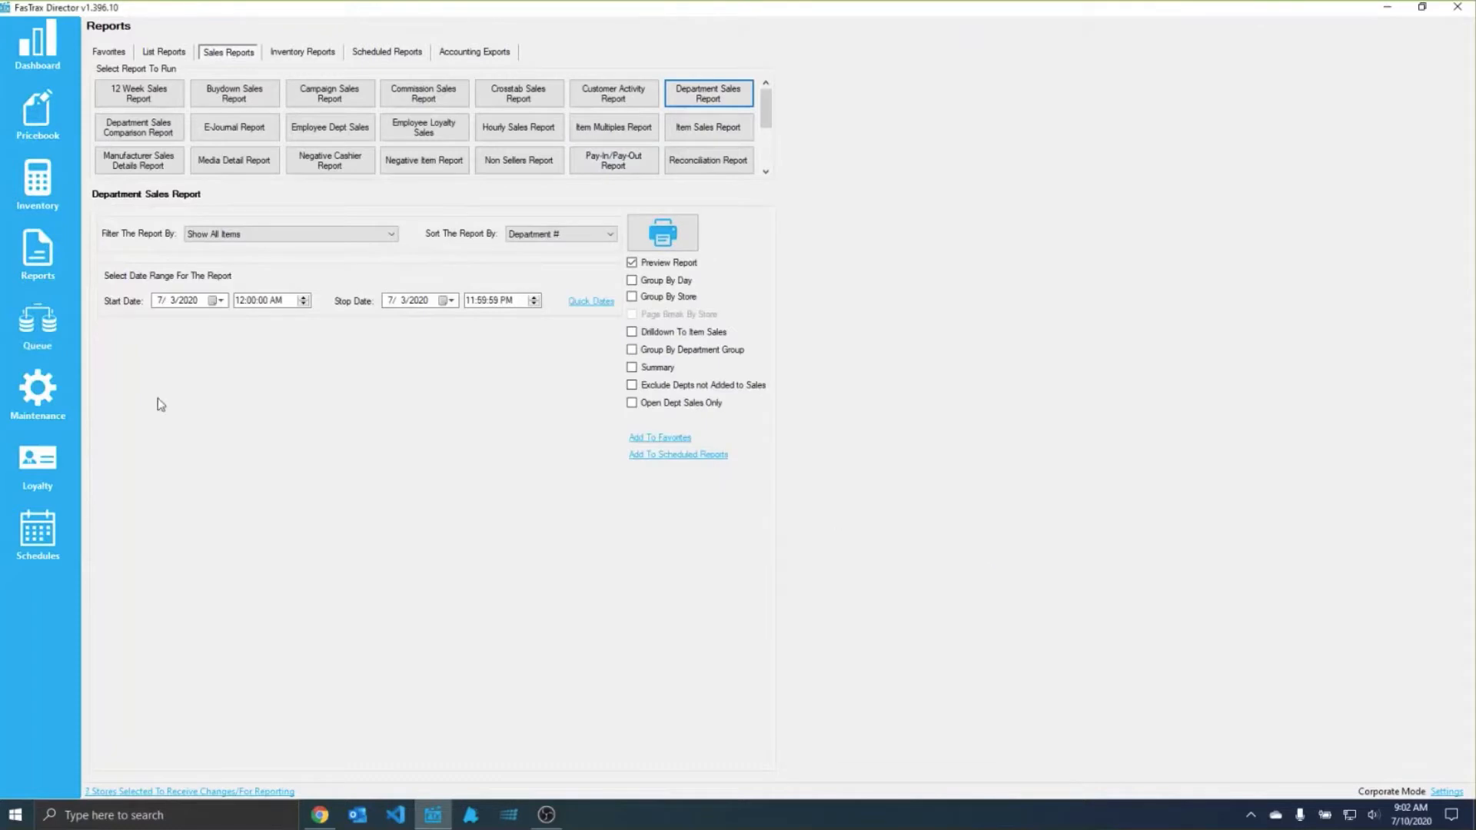
Step: View the existing stores in Maintenance and the existing store groups
click(51, 378)
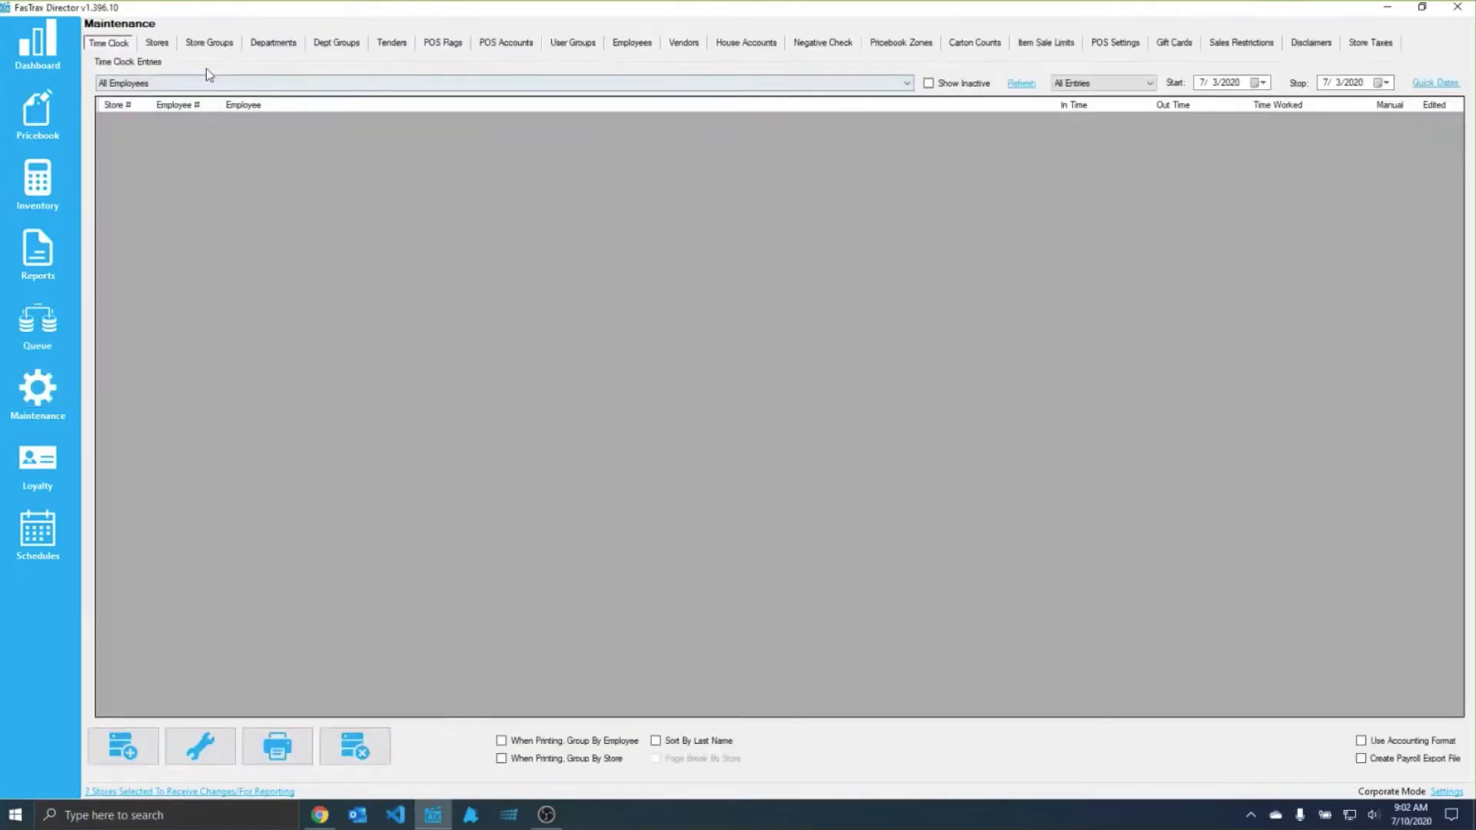
click(168, 46)
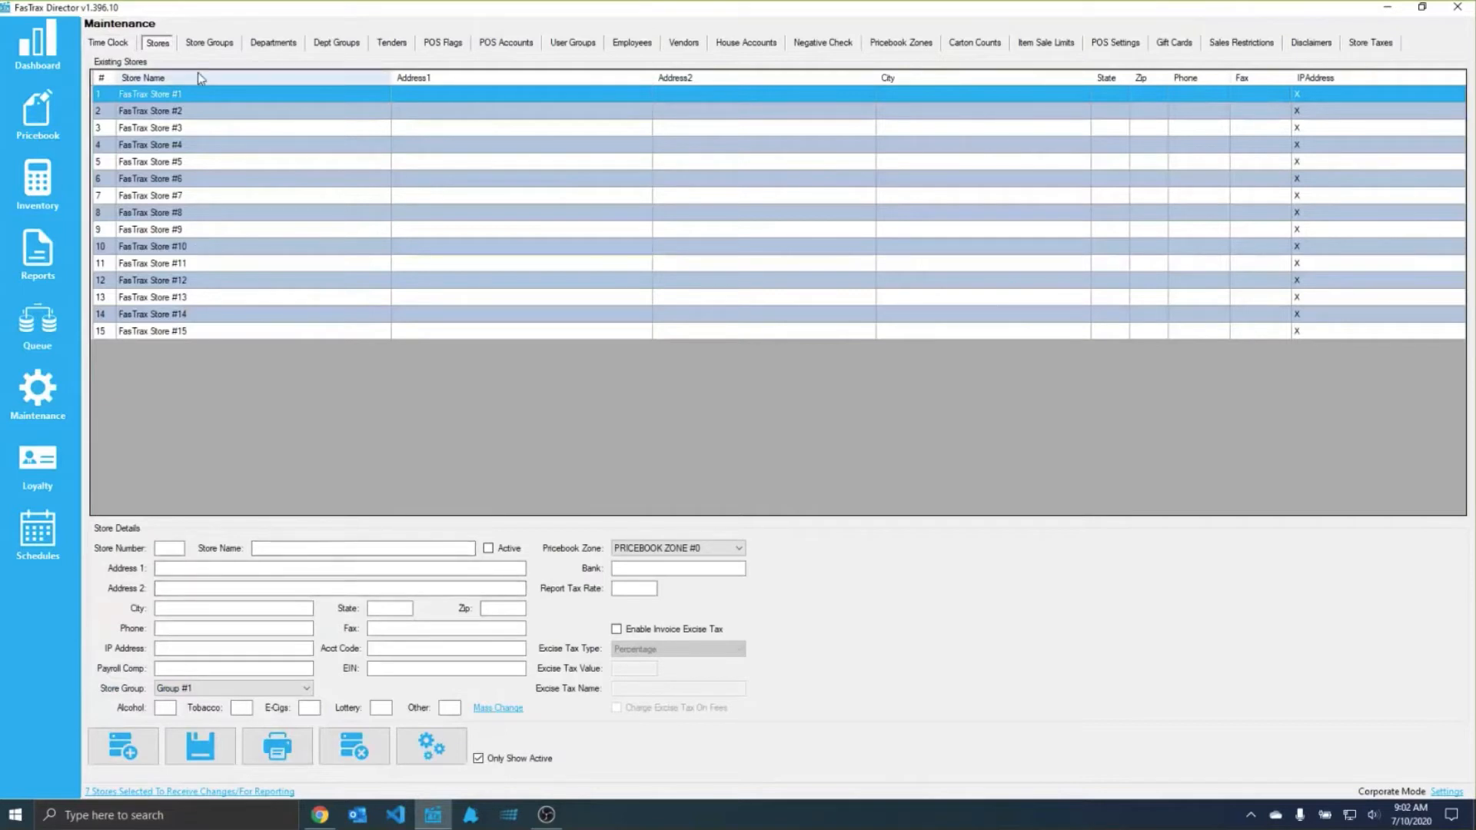
click(208, 43)
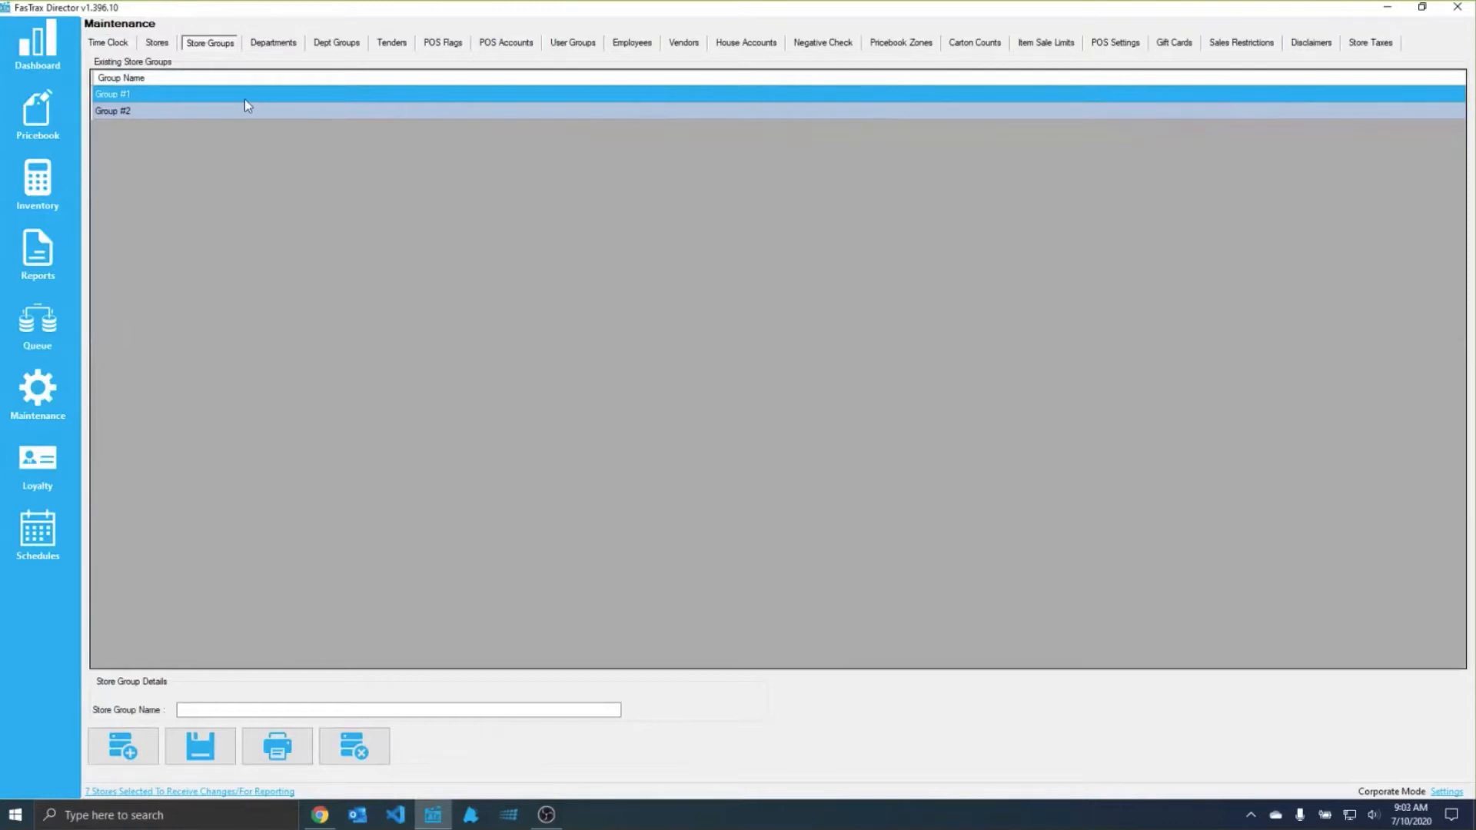
click(197, 110)
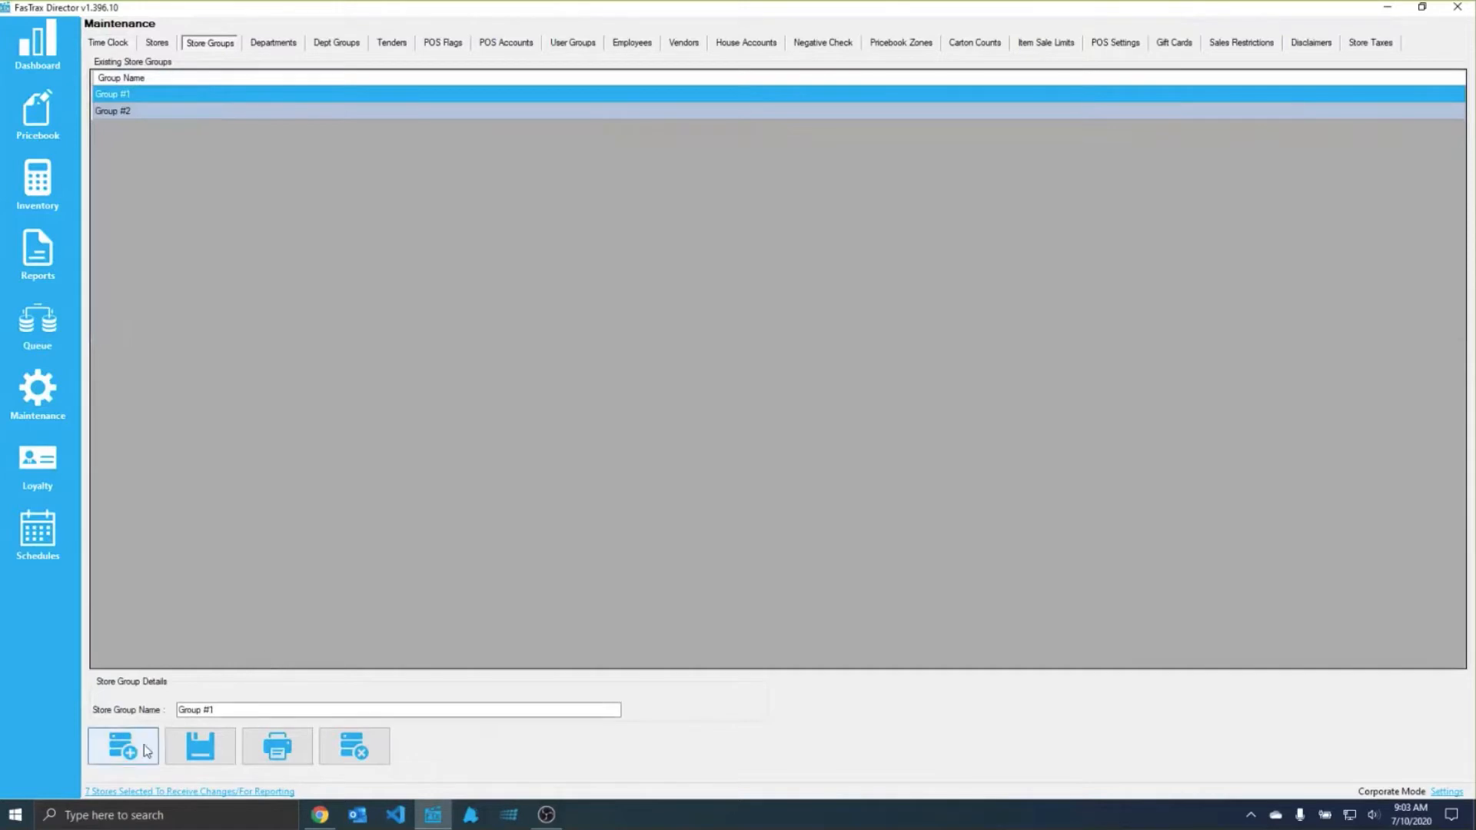
Step: Create a store group named "Group #3", save it and select it in the group list
click(119, 744)
text(Group #3)
click(211, 736)
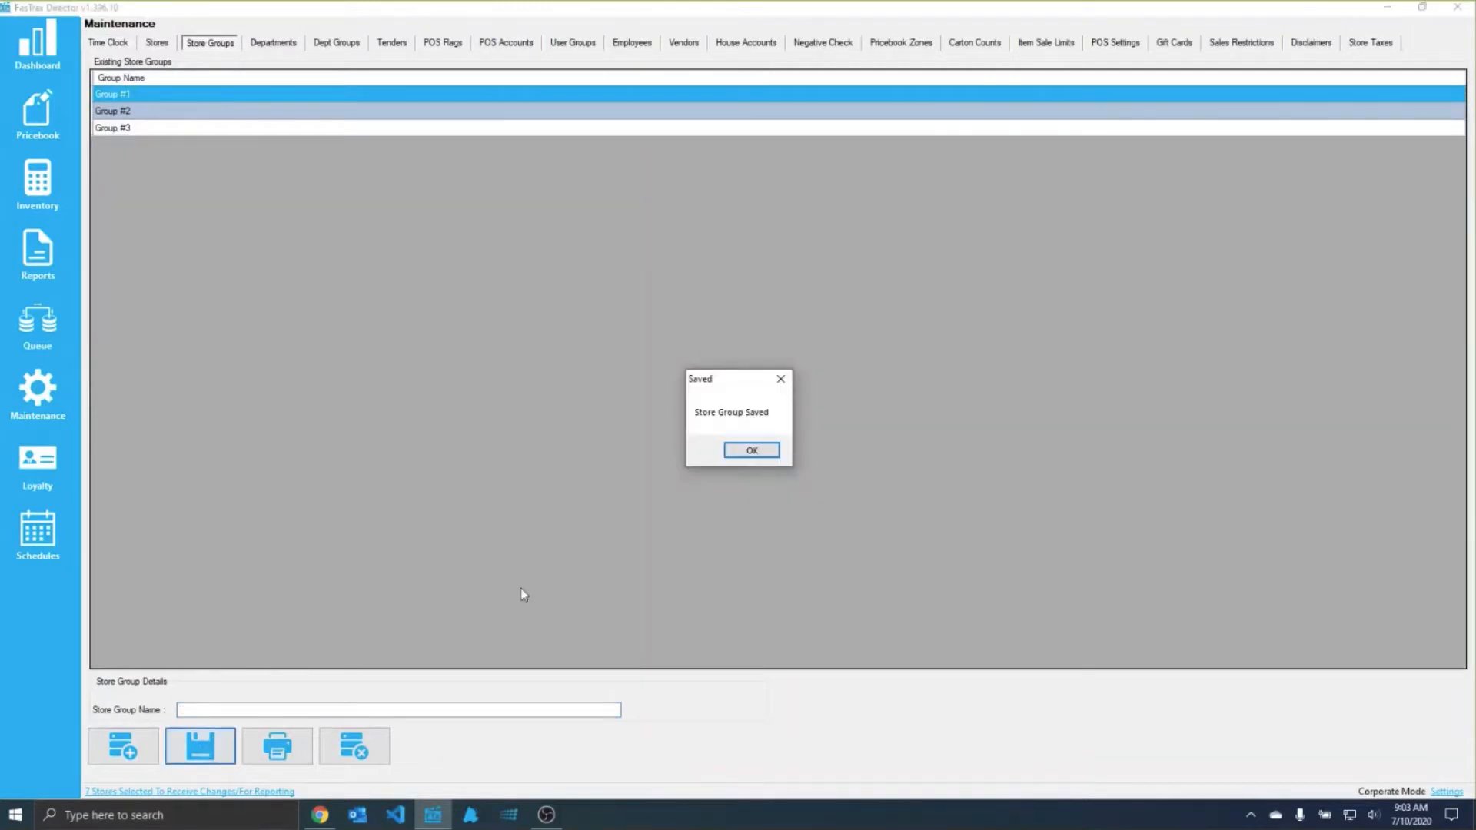
click(752, 452)
click(142, 131)
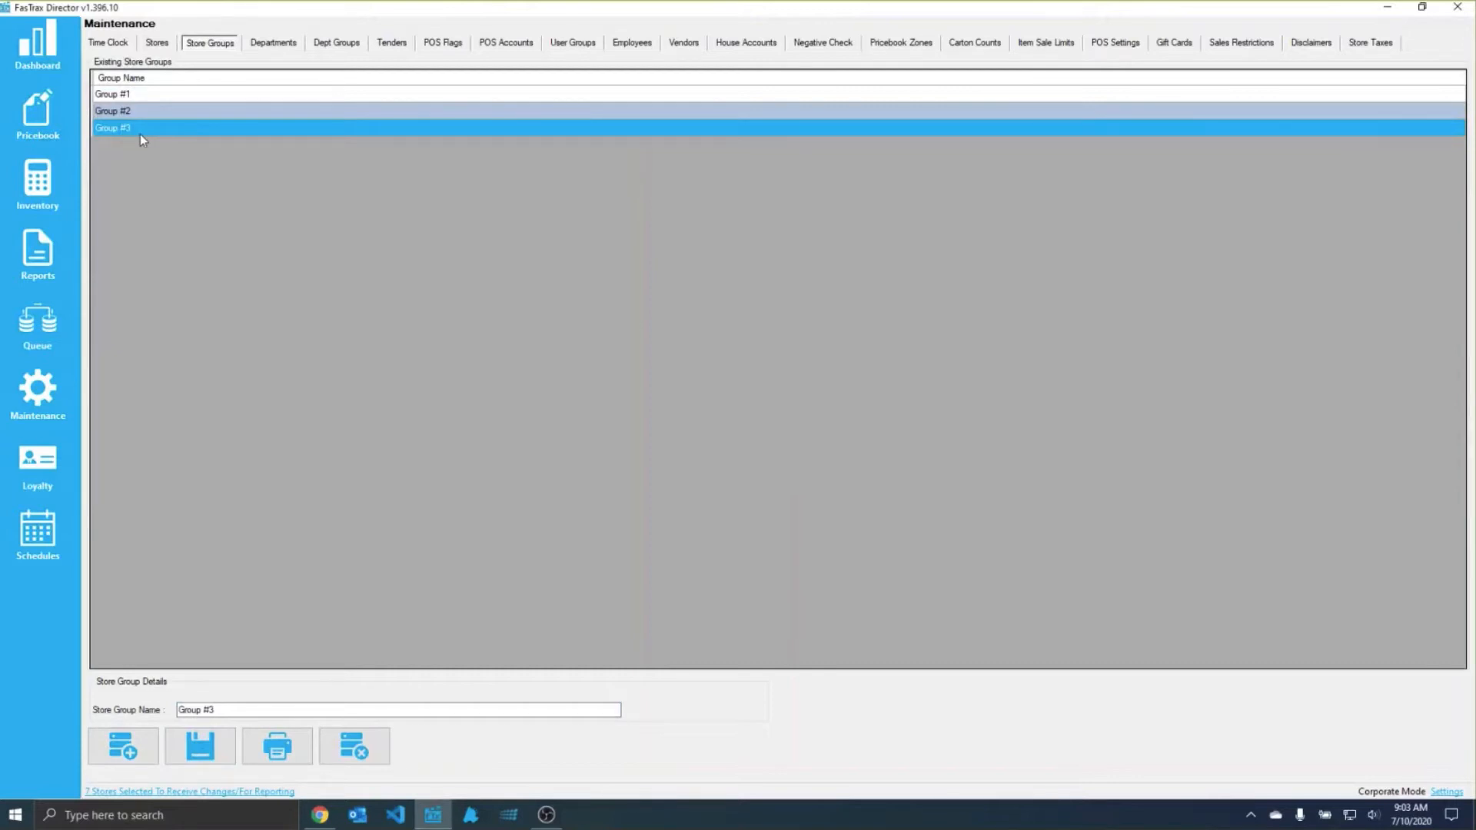
Step: Load the details of FasTrax Store #1 from the store list and view its available store group options
click(38, 392)
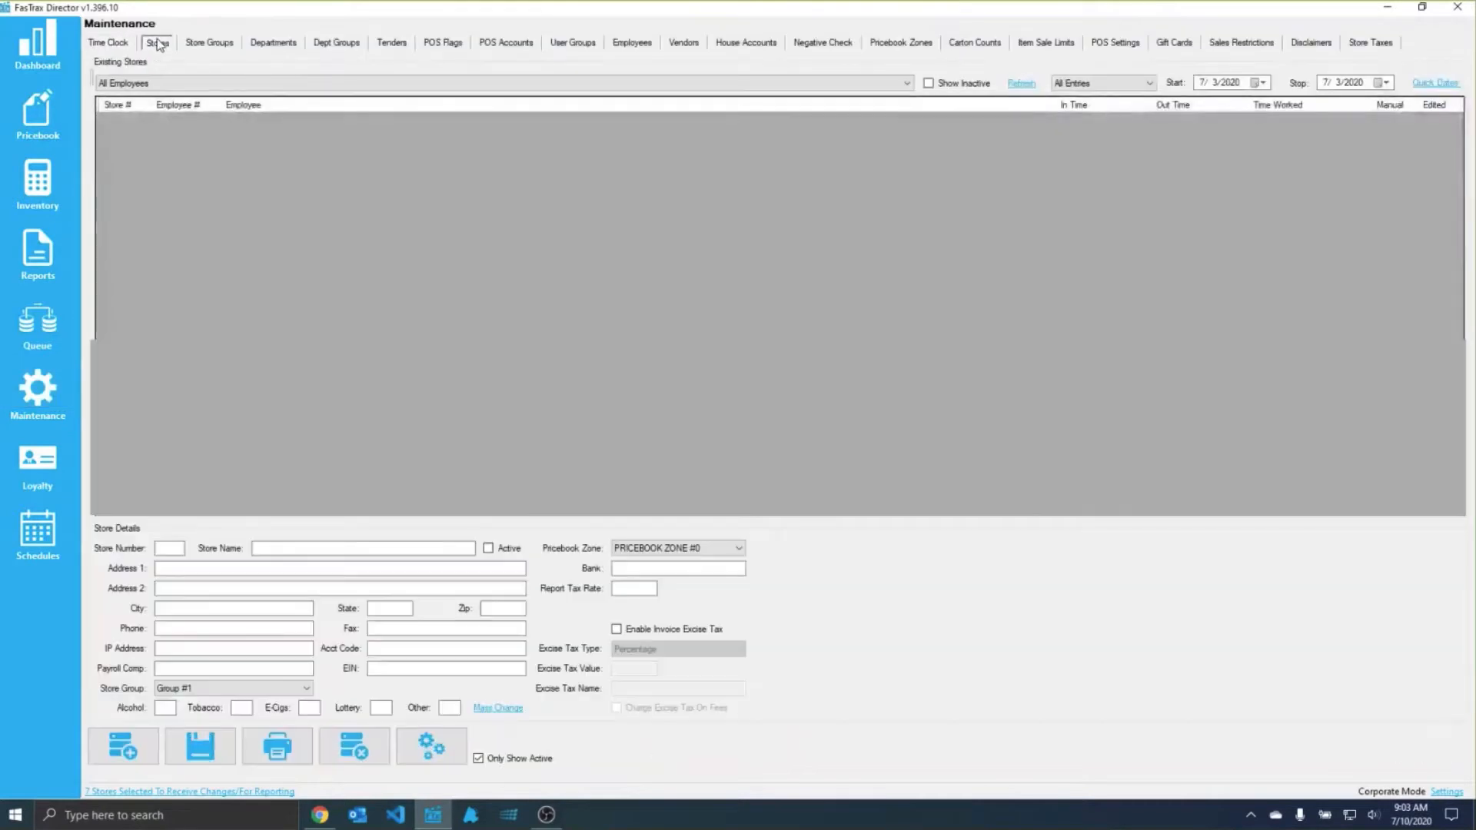
click(158, 43)
click(163, 95)
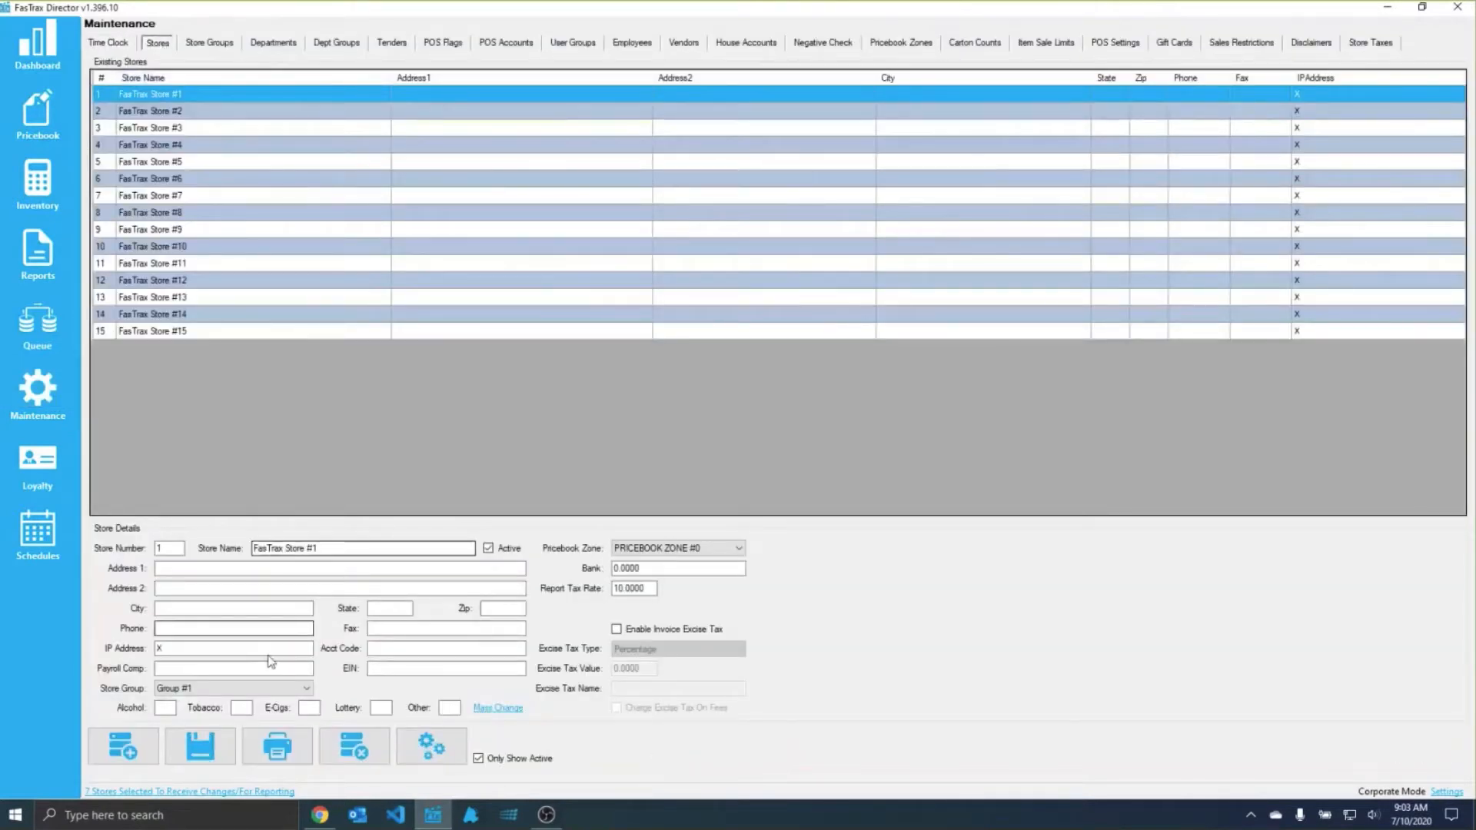
click(197, 684)
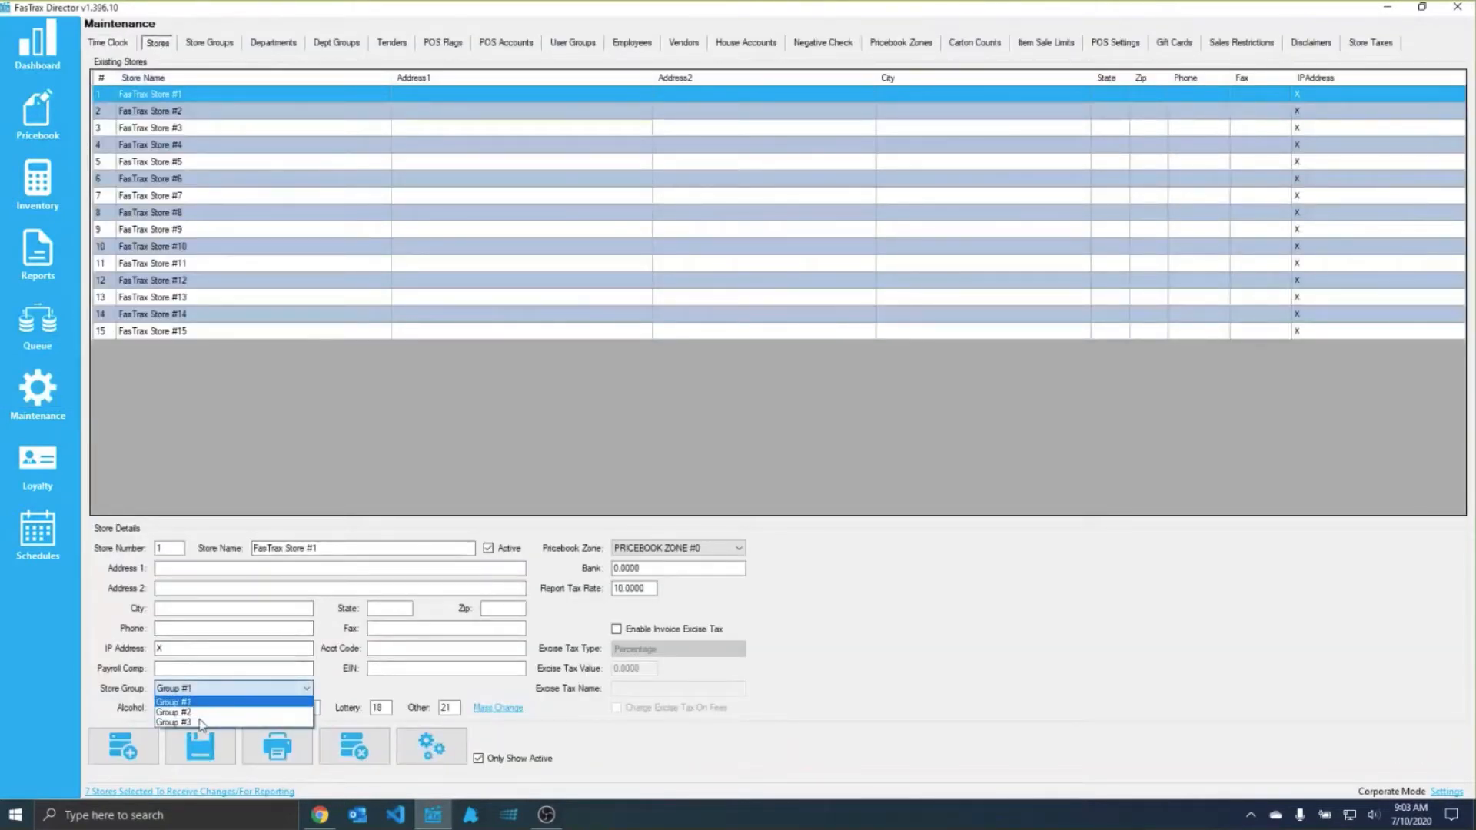
click(215, 689)
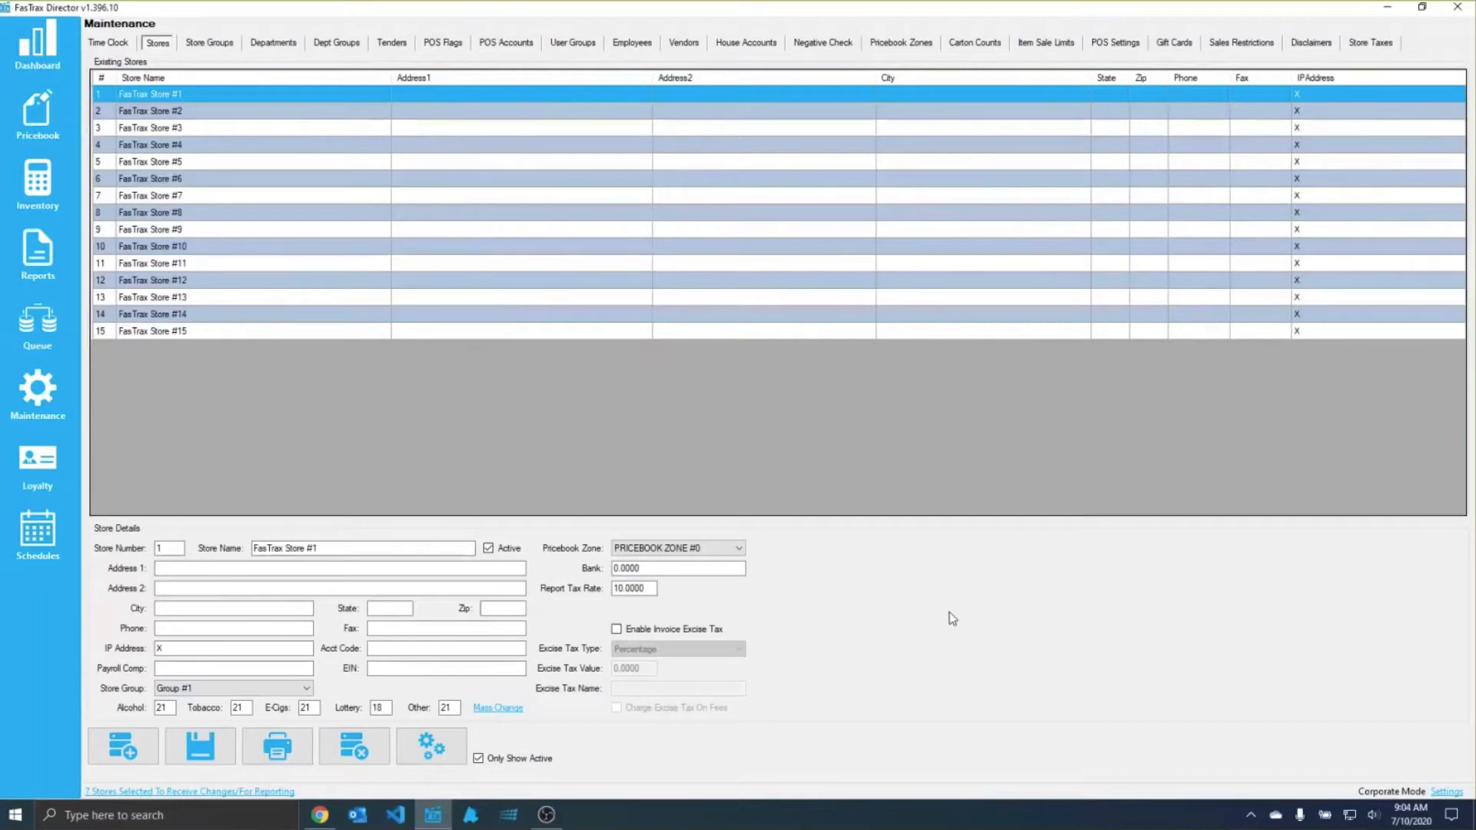
Step: View the existing store groups and the blank form for a new store, and reload the details of FasTrax Store #1
click(221, 44)
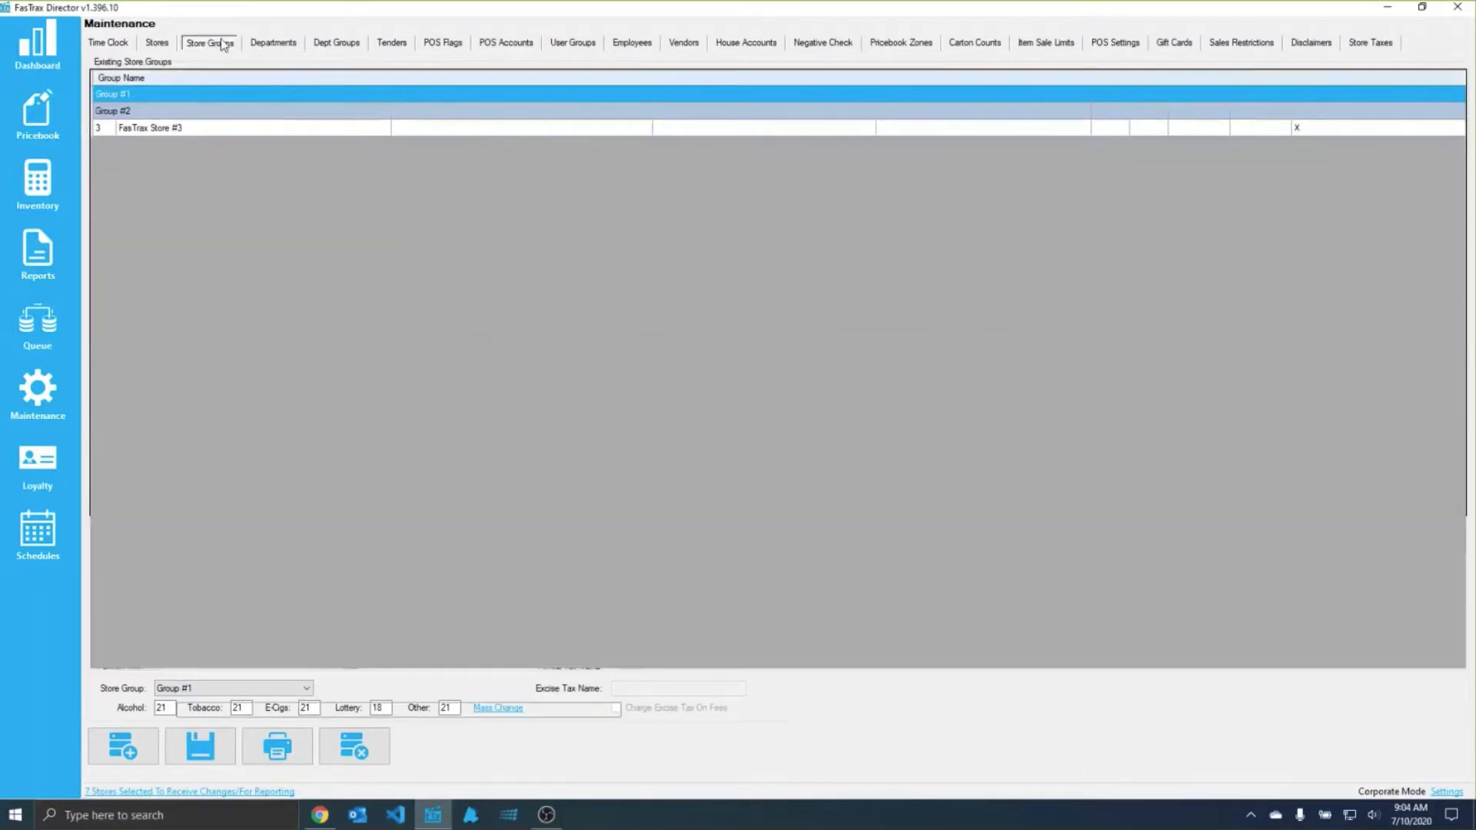
click(156, 44)
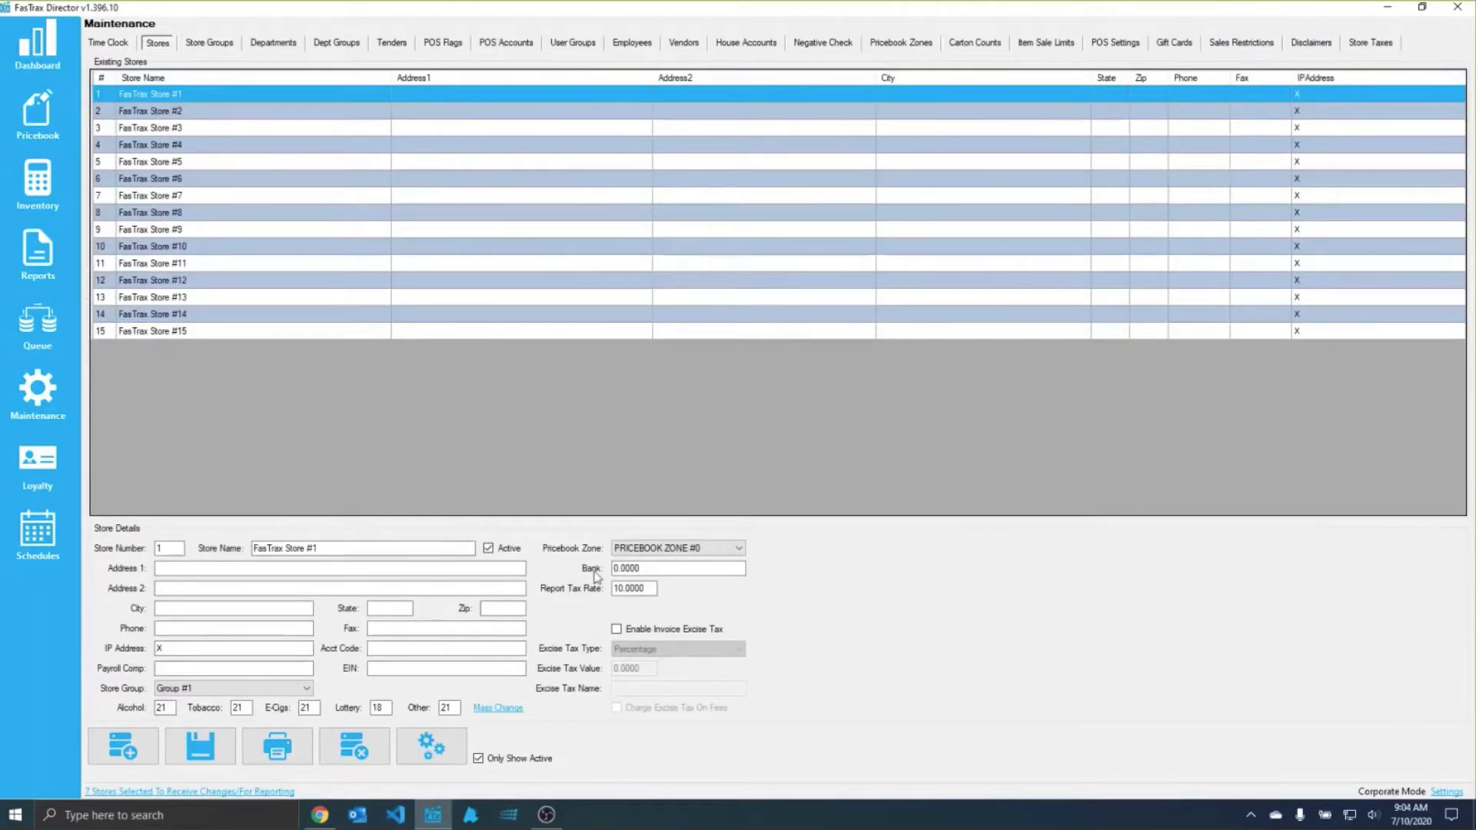
click(123, 745)
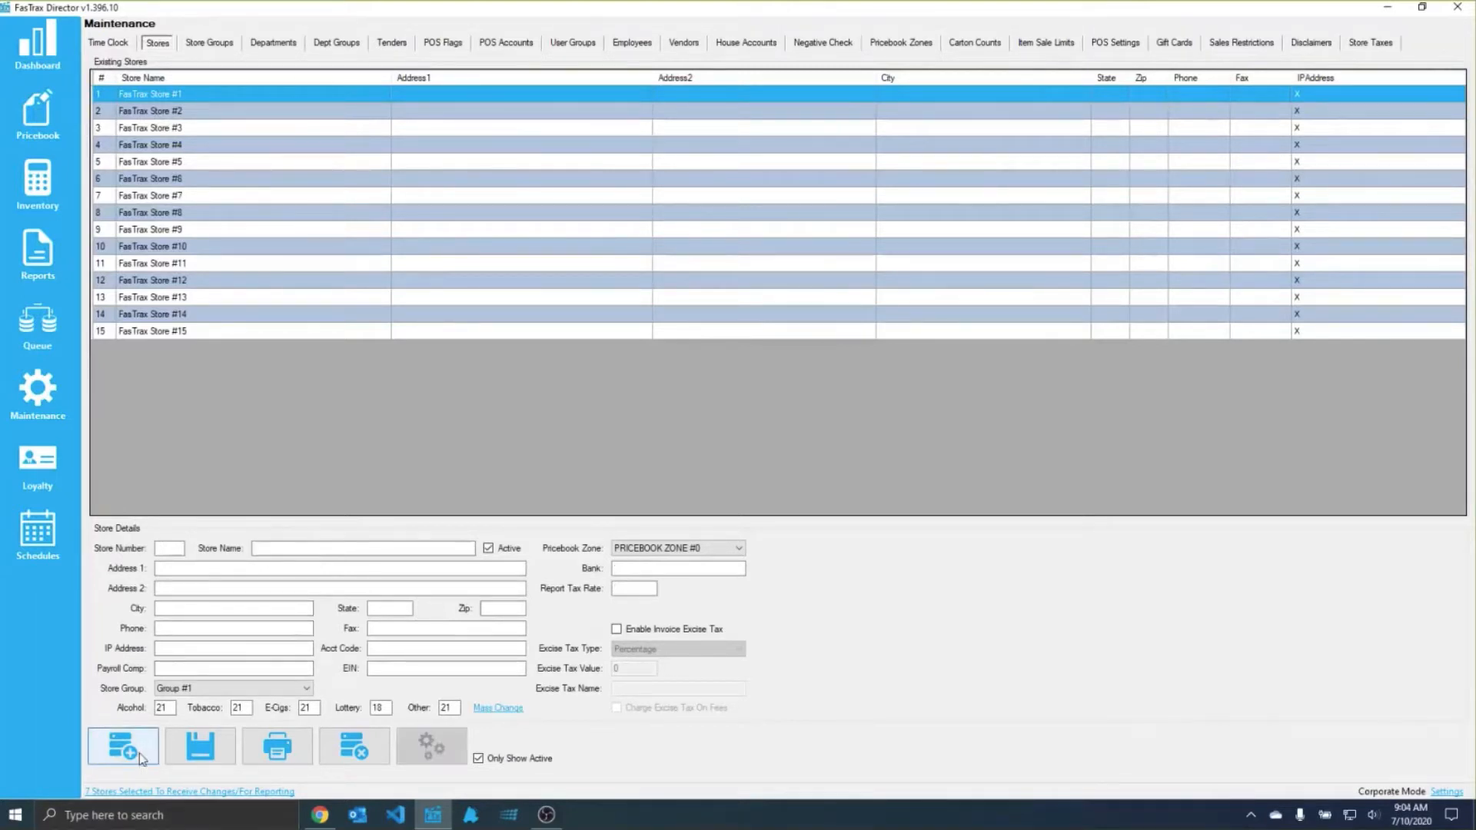
click(168, 96)
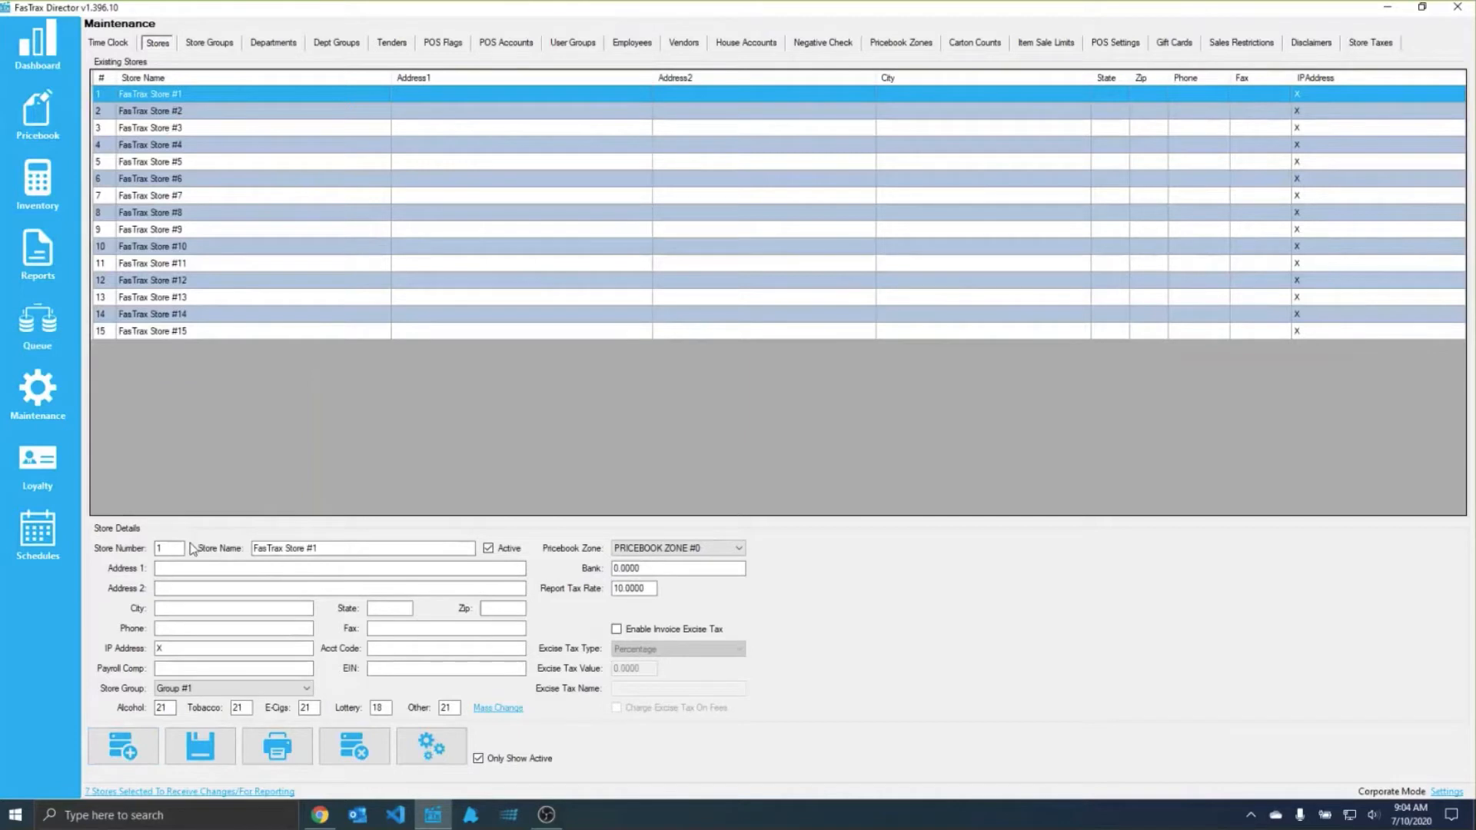
Step: Examine the store number, store name, address and city fields of FasTrax Store #1
double_click(164, 548)
key(Tab)
drag(326, 548, 224, 546)
click(343, 545)
drag(342, 547, 224, 548)
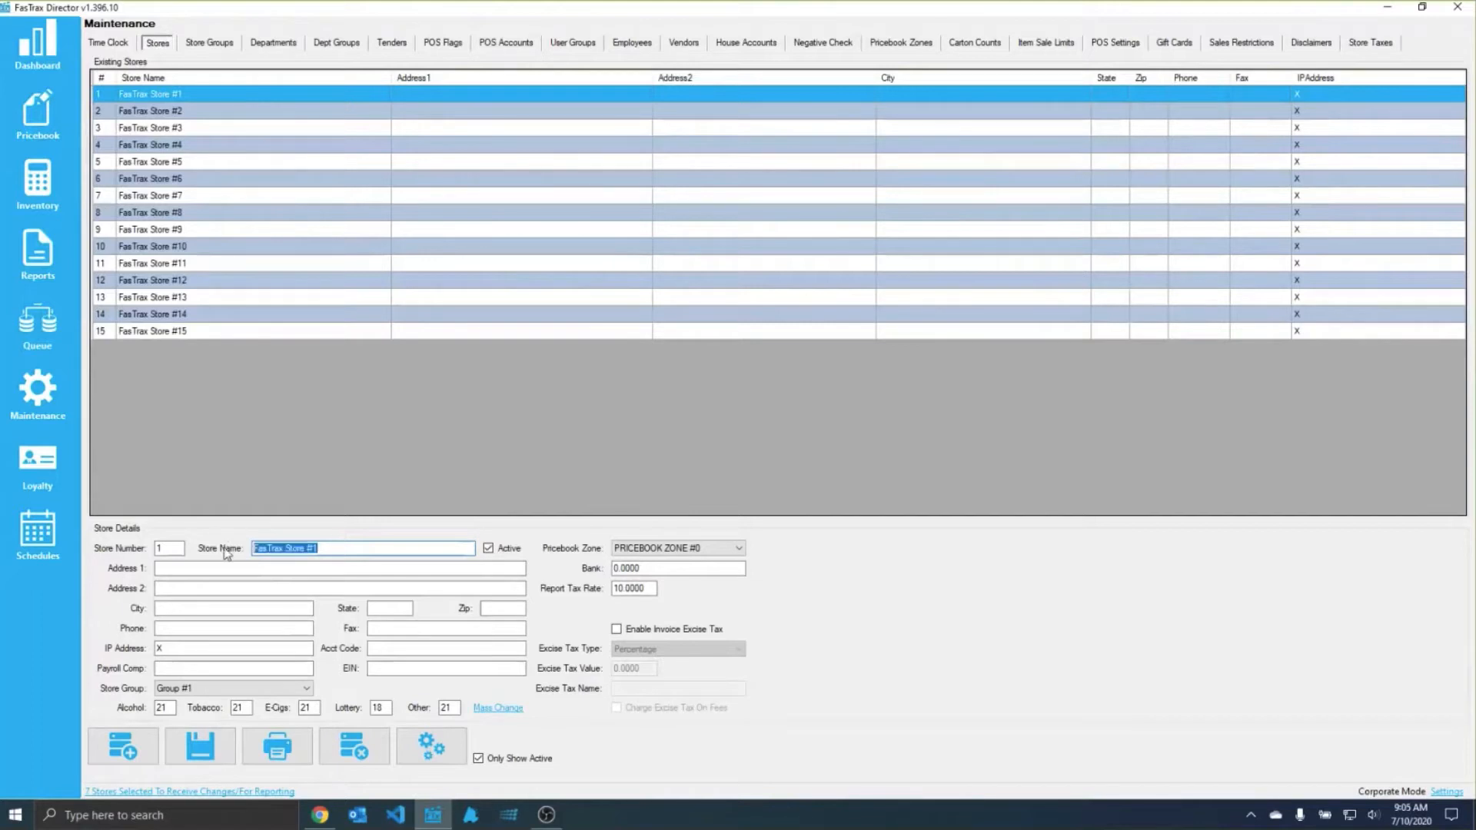
click(356, 546)
click(225, 570)
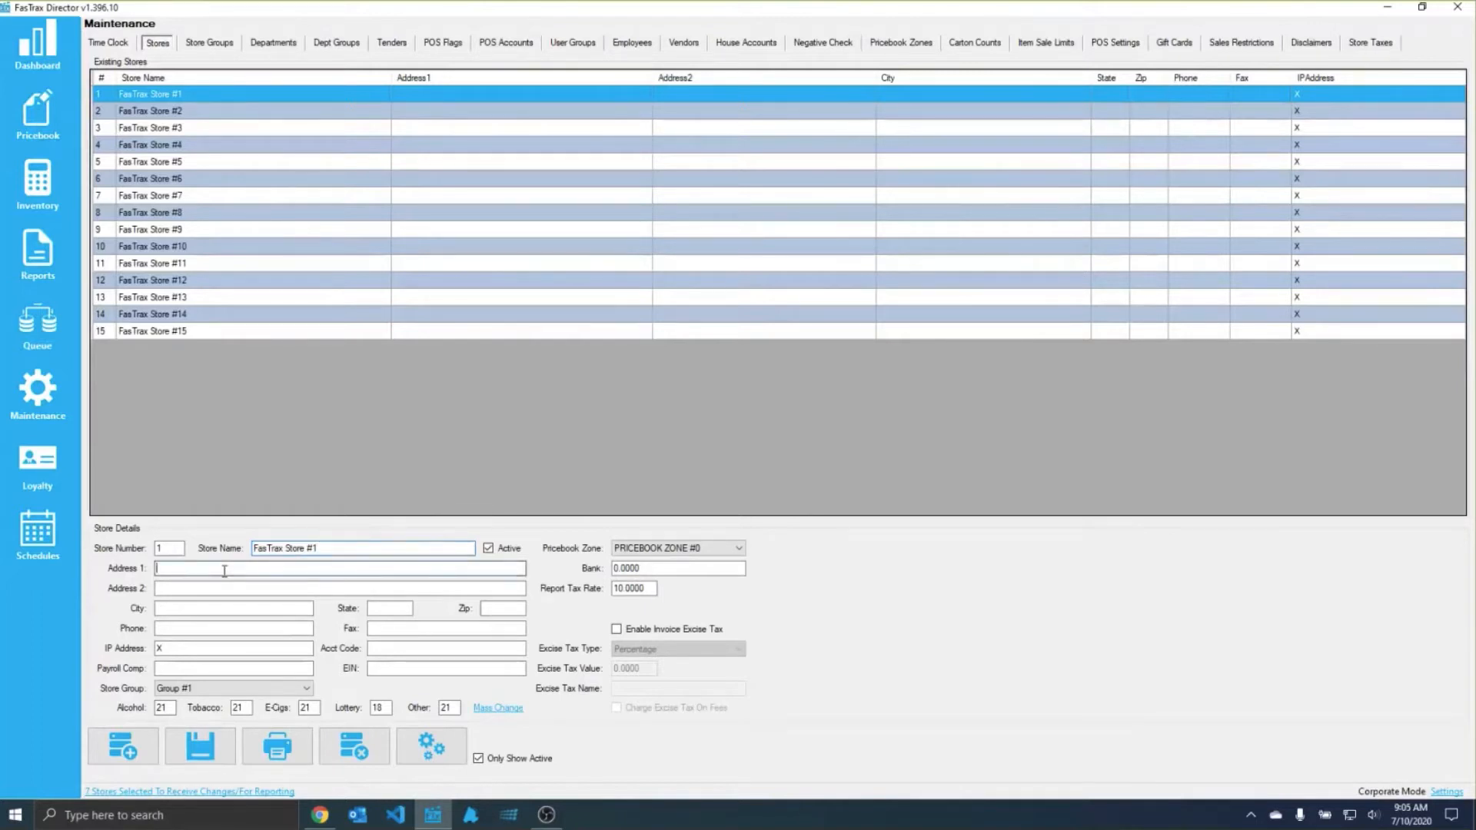
click(193, 609)
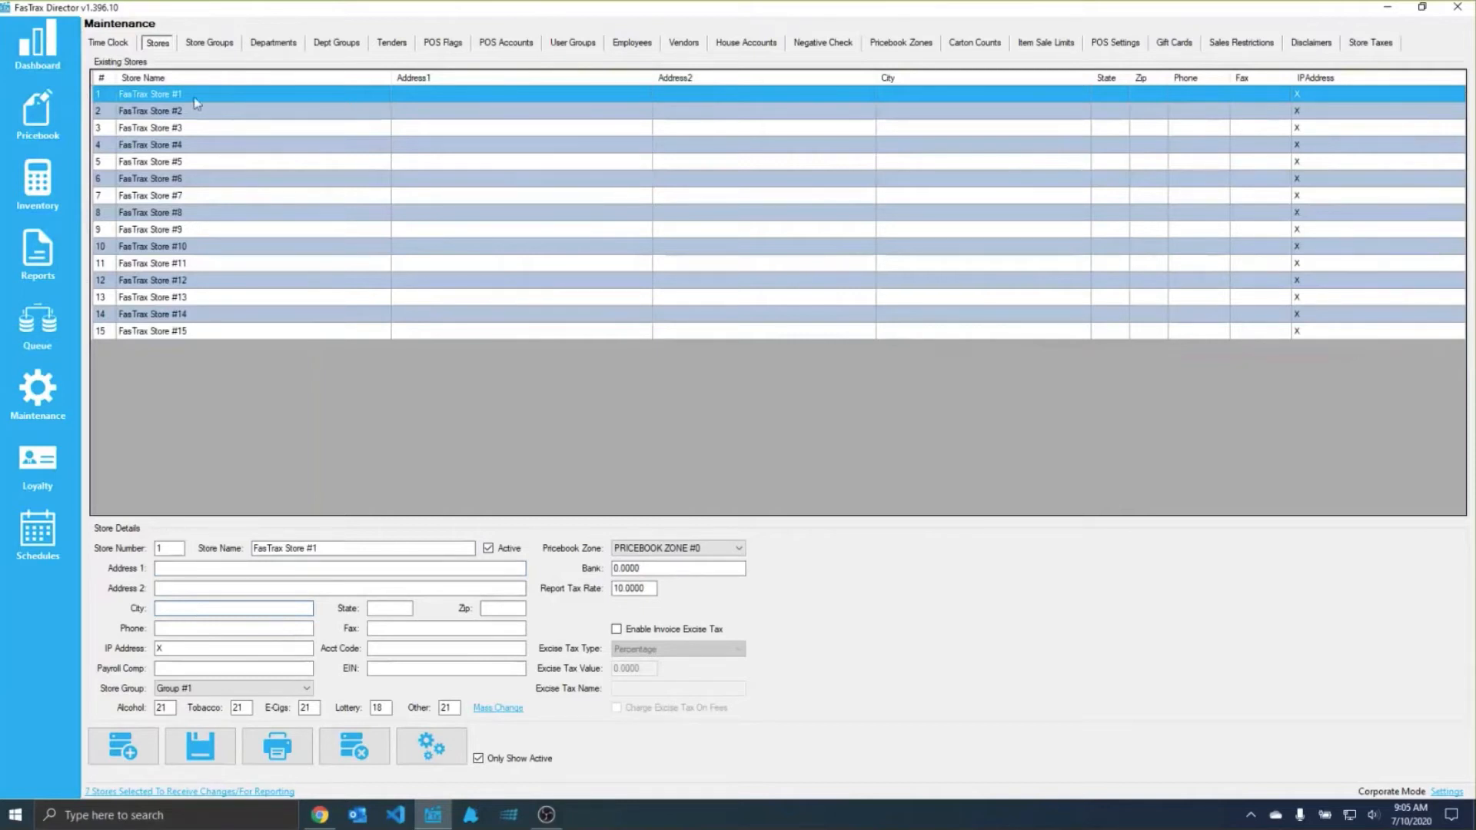
Step: Highlight the name of FasTrax Store #1 and load the details of FasTrax Store #4 for comparison
drag(332, 548, 211, 552)
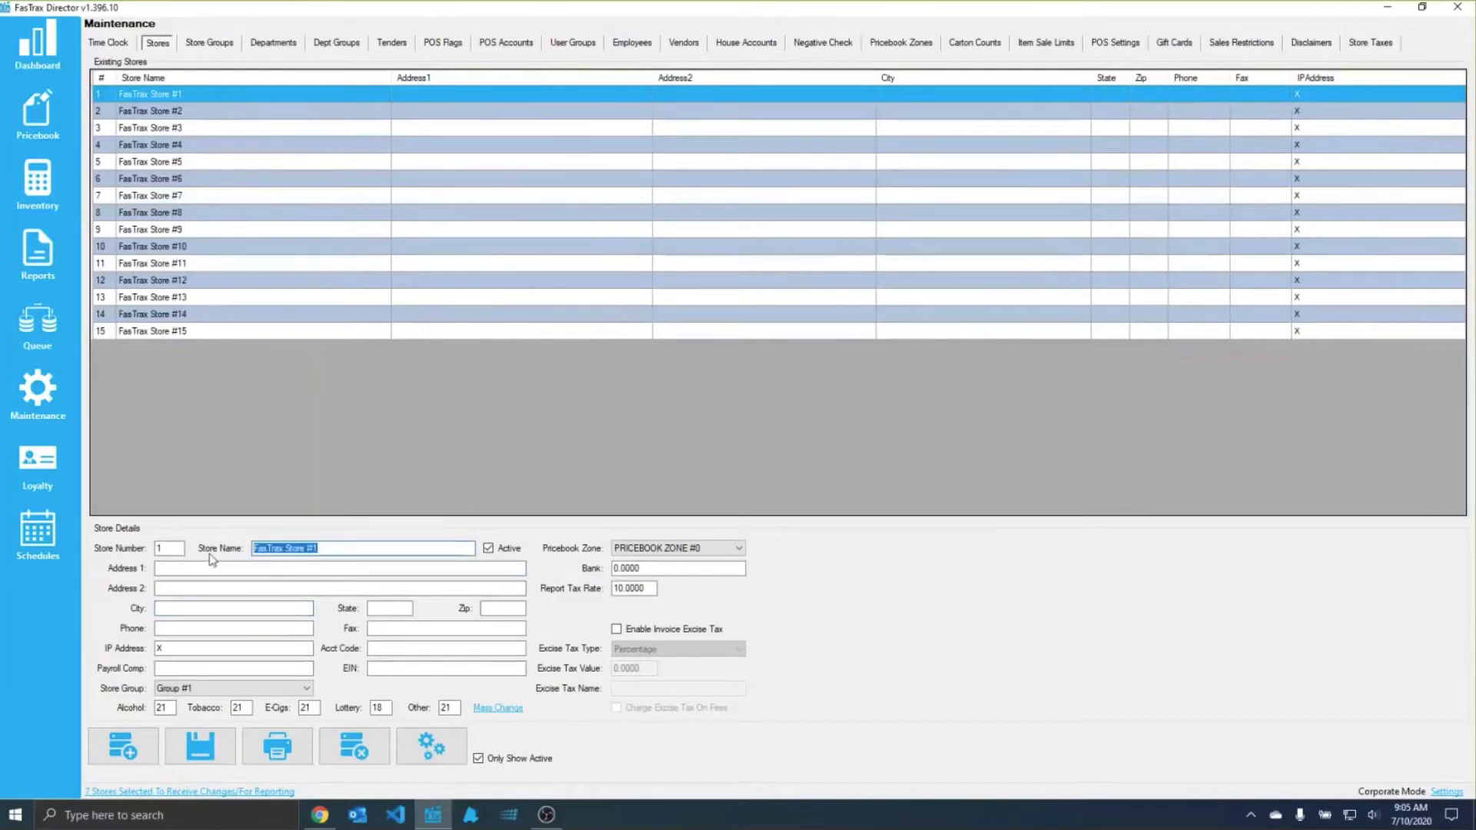
click(178, 112)
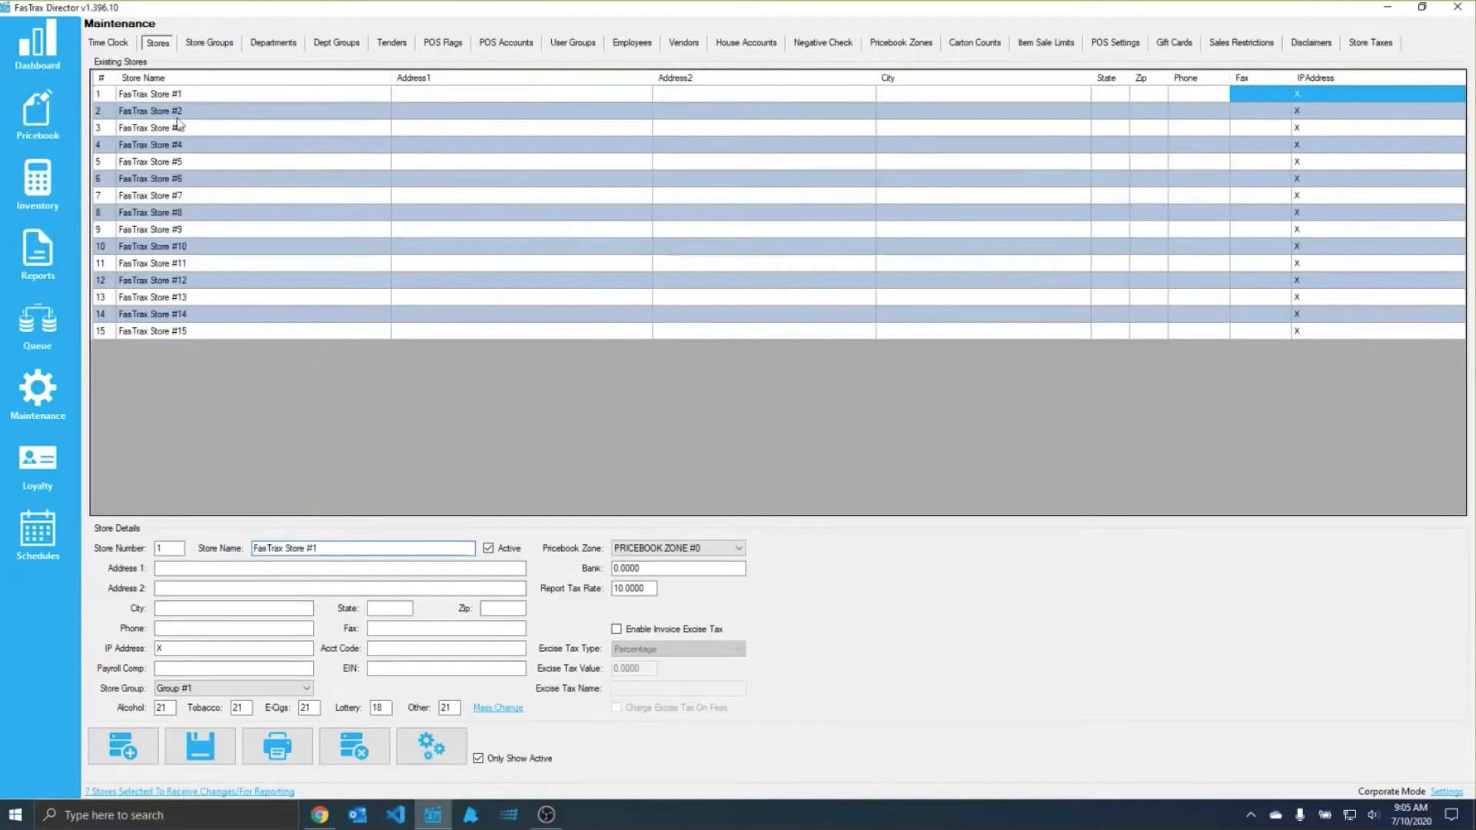
click(177, 144)
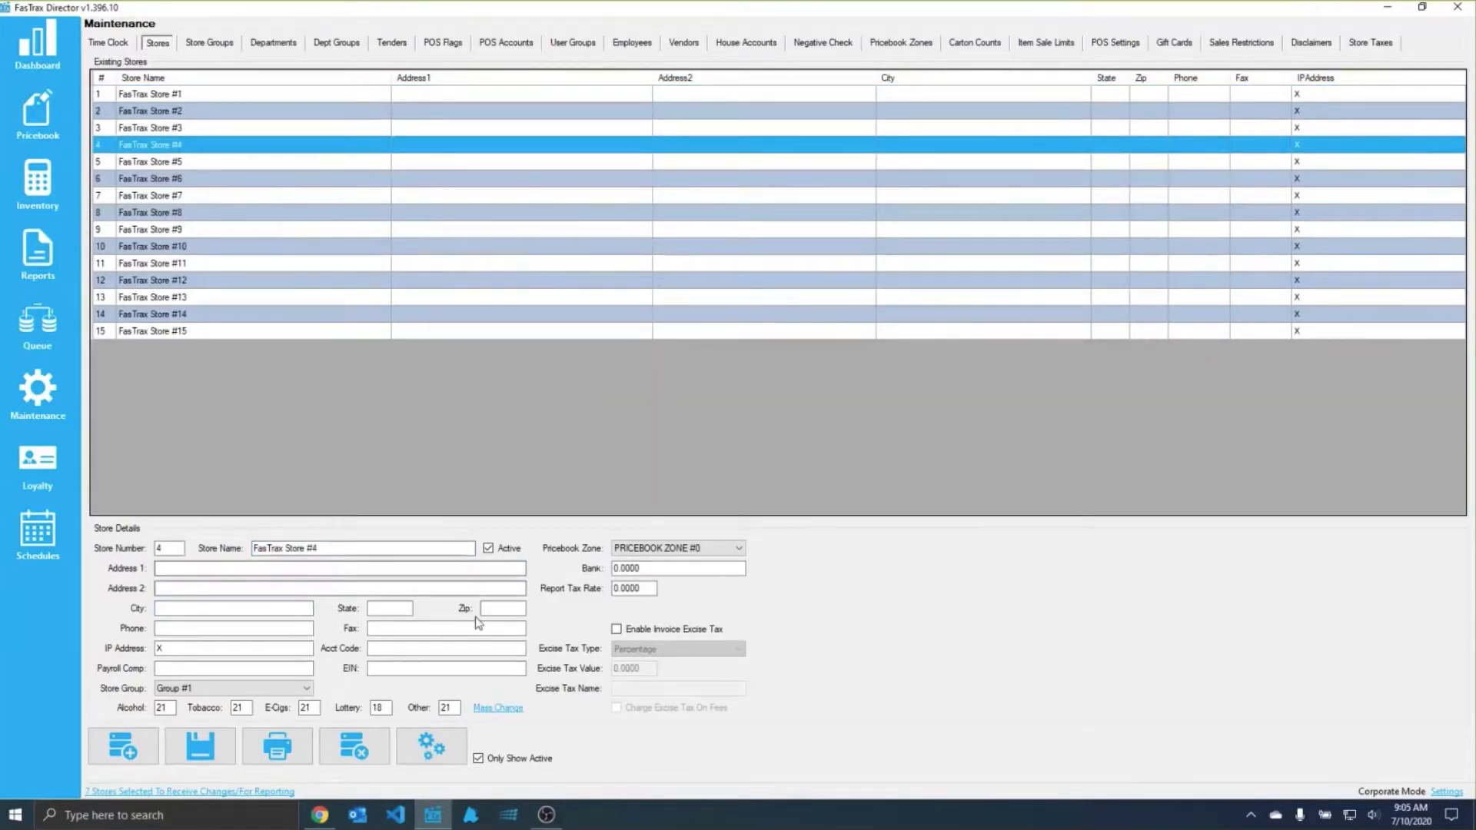
Step: Set the state of FasTrax Store #1 to AL and save the store
click(164, 95)
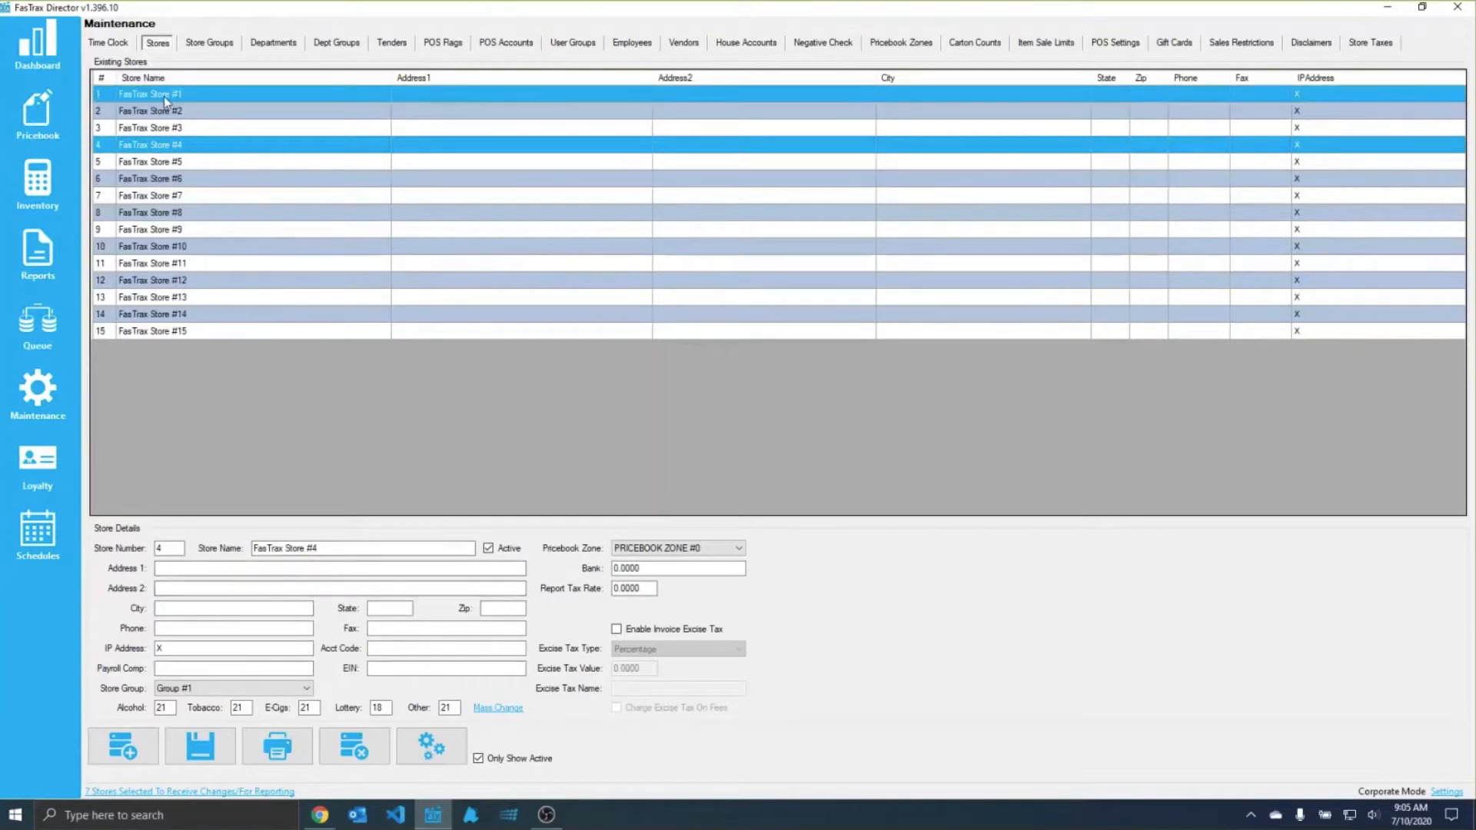
click(398, 608)
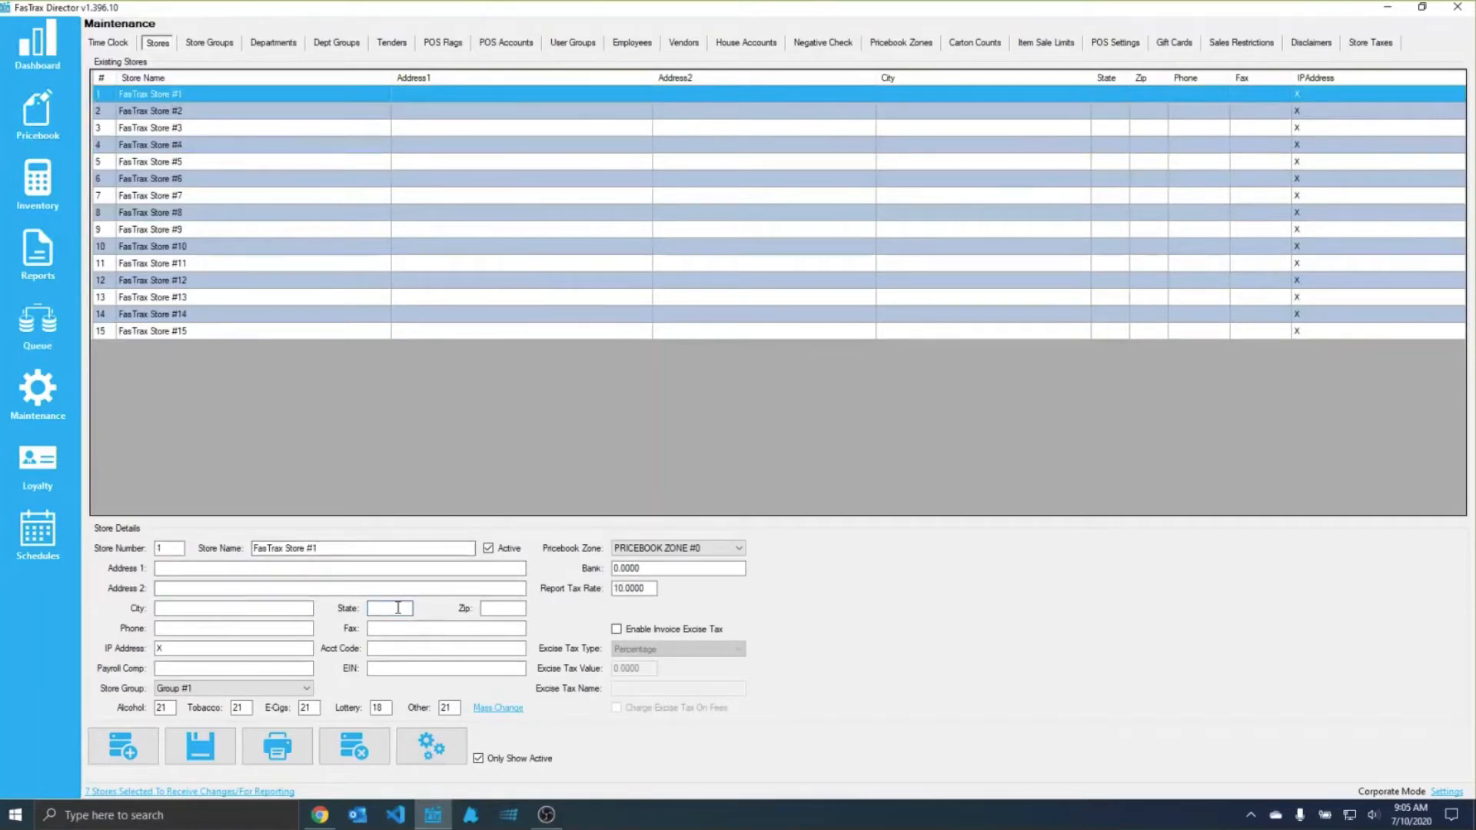
text(AS)
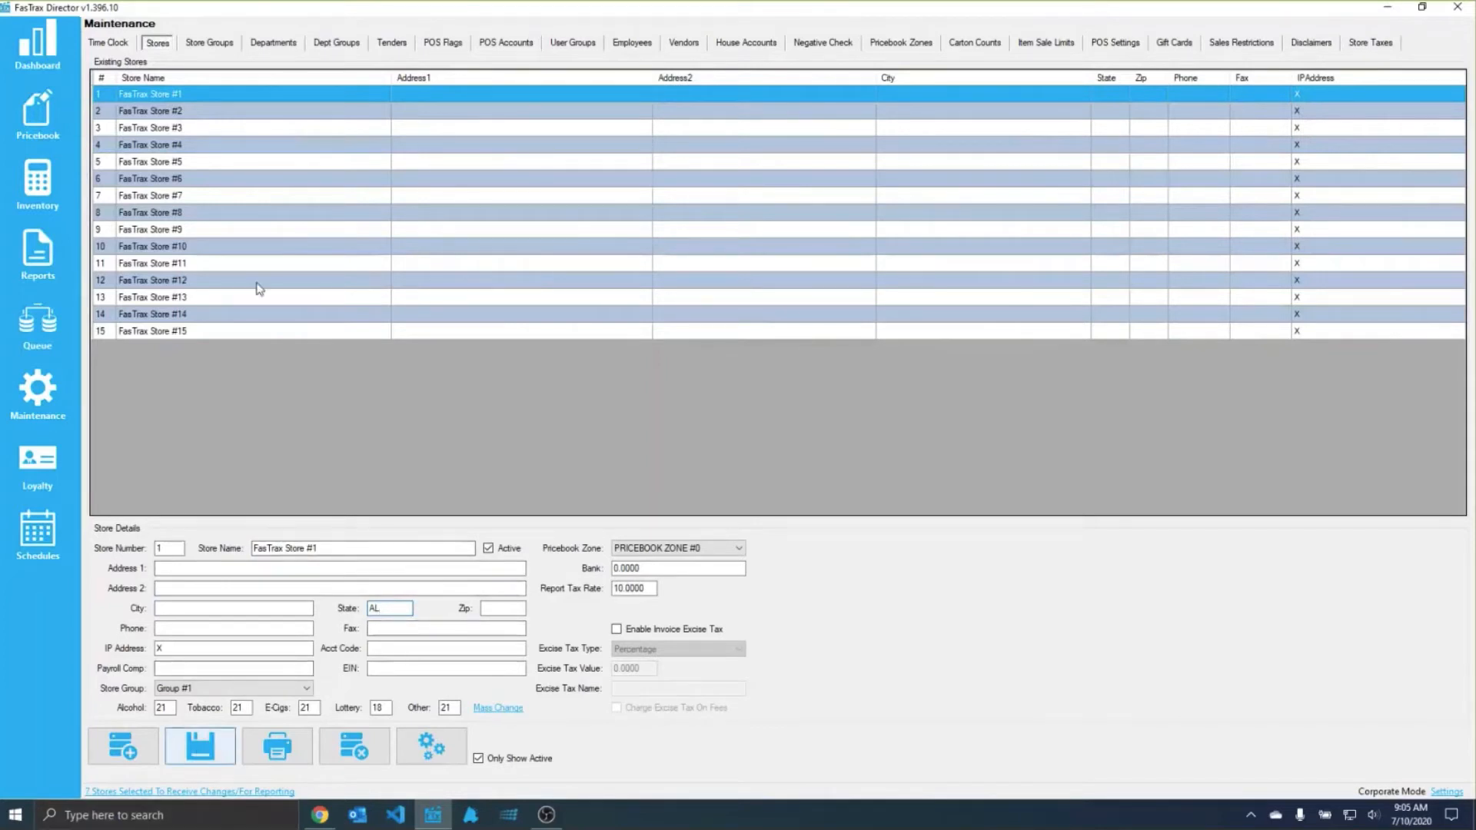
click(197, 749)
Step: Set the state of FasTrax Store #2 to "al" and save the store
click(196, 111)
click(383, 609)
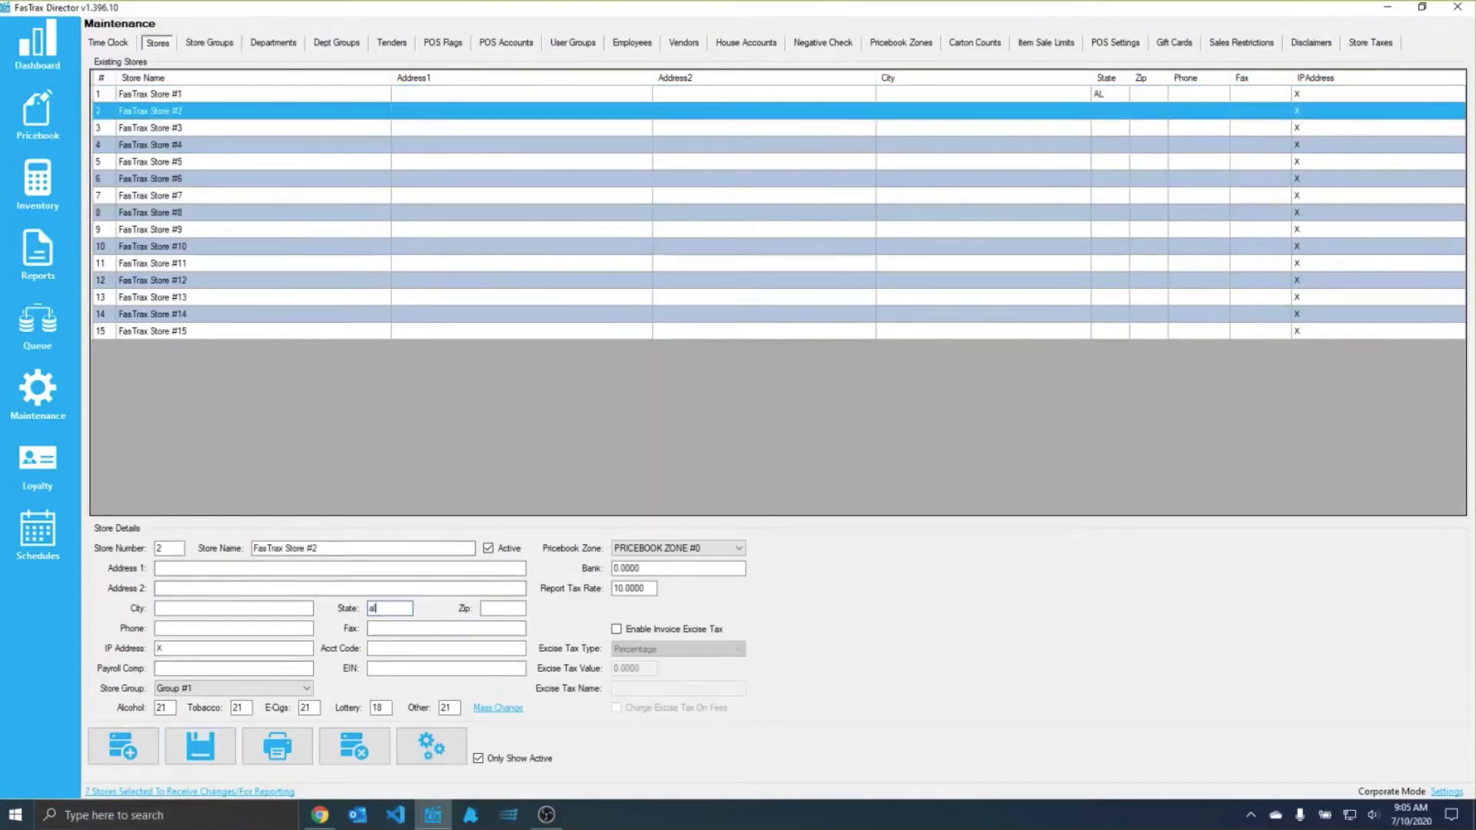
click(230, 739)
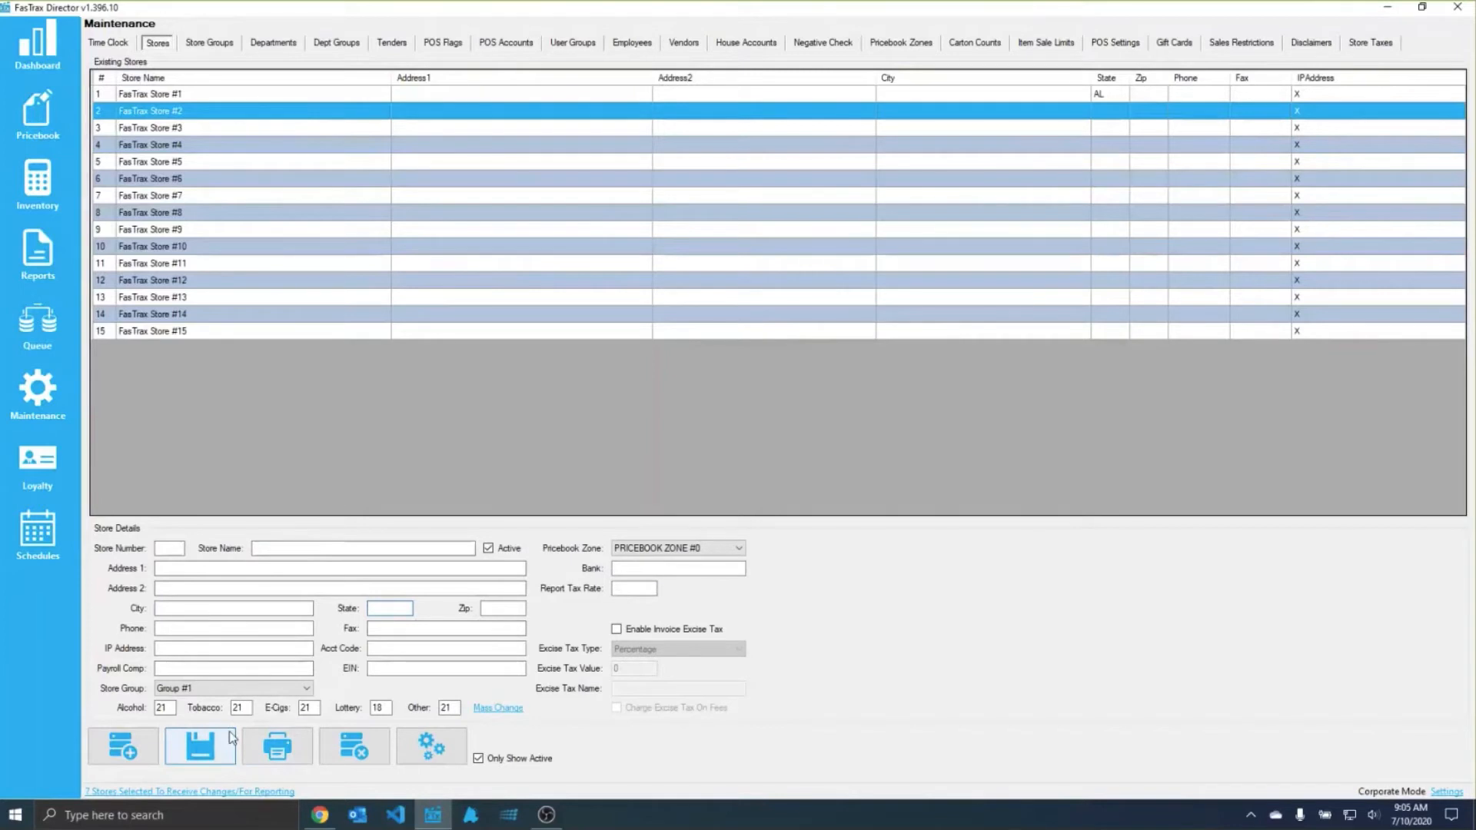
Step: Review the saved details of FasTrax Store #2 and FasTrax Store #1, including Store #1's city and address fields
click(182, 111)
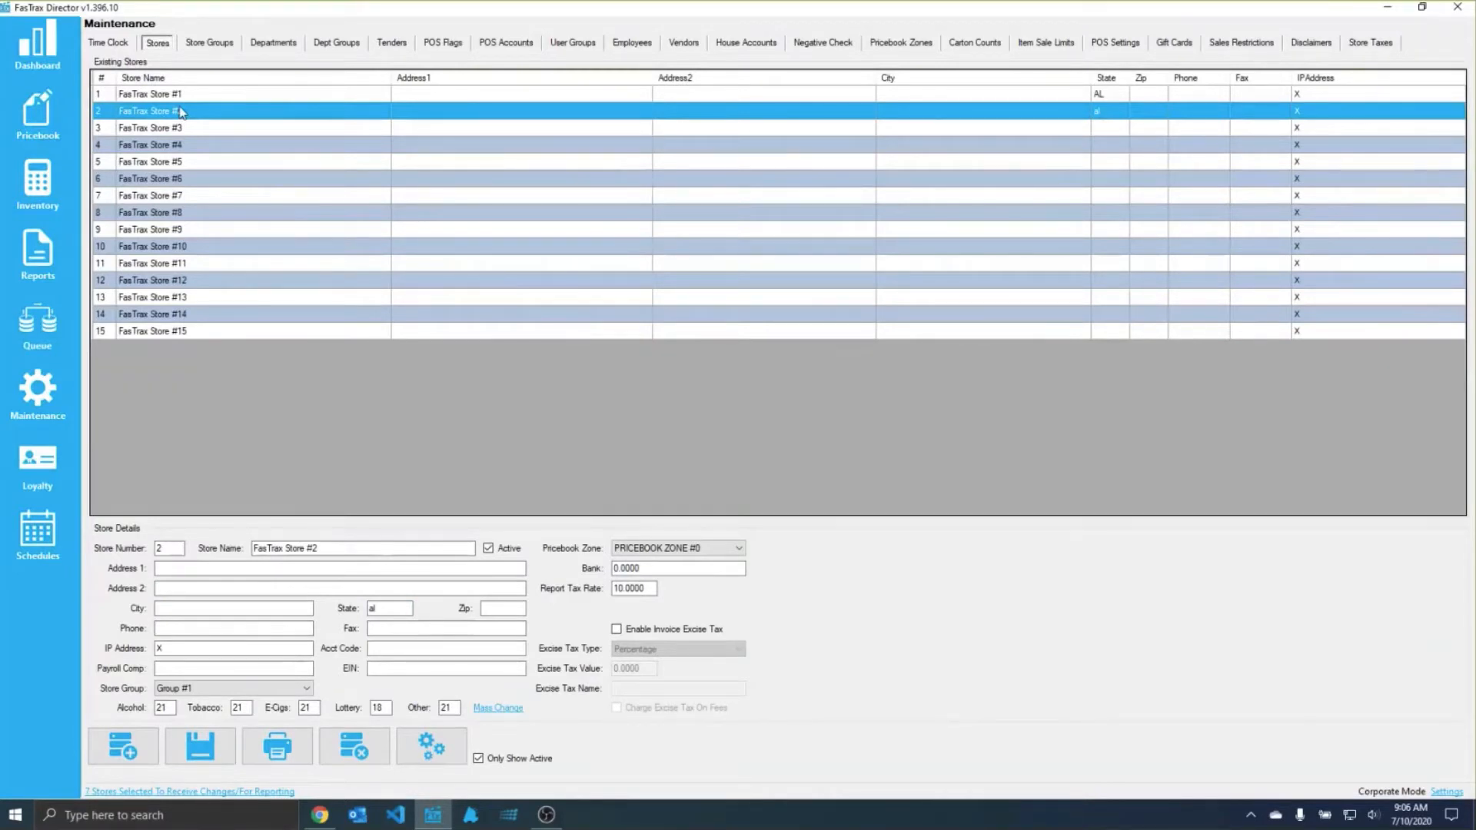
click(153, 96)
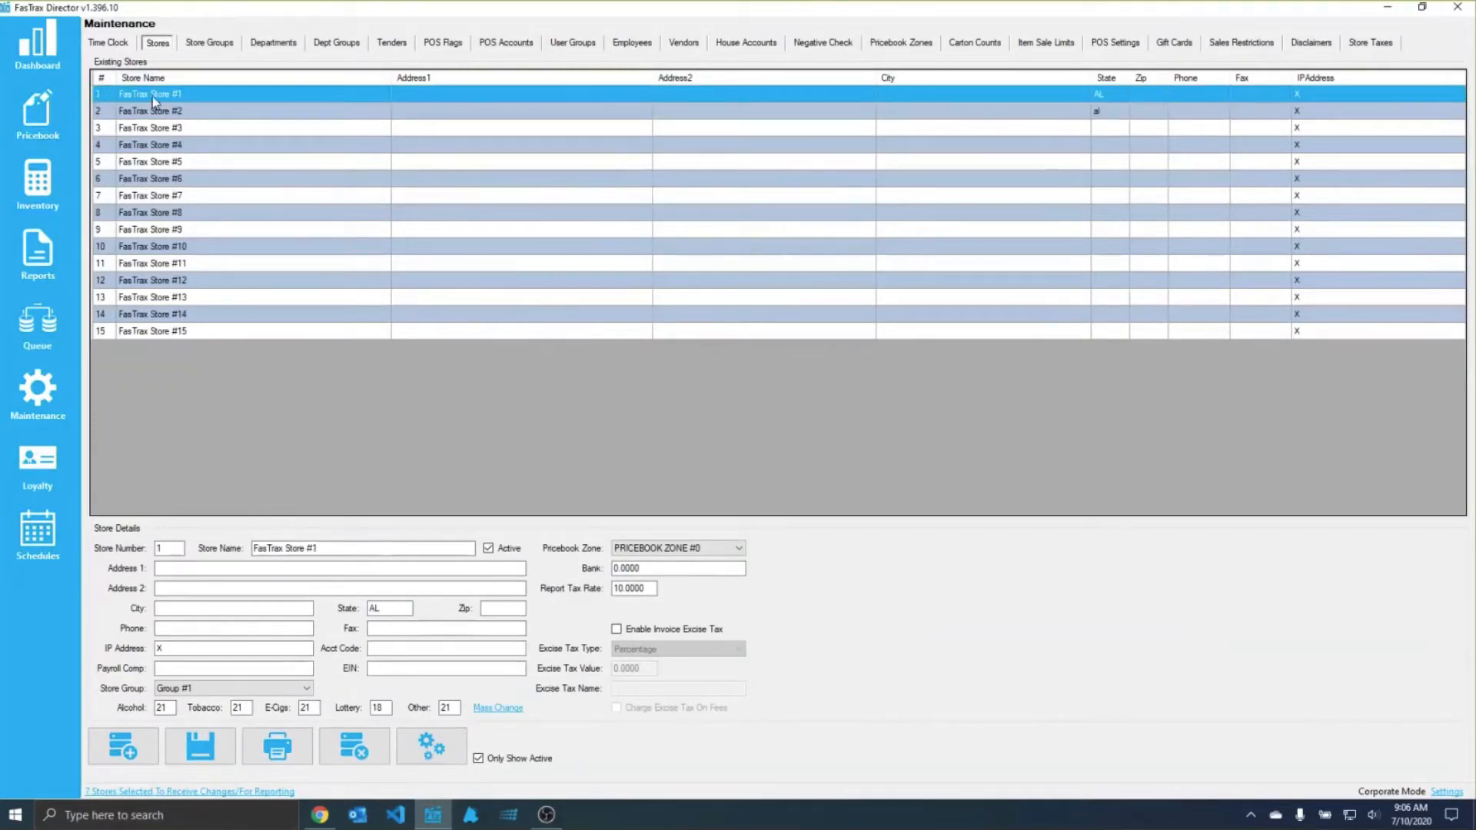
click(292, 605)
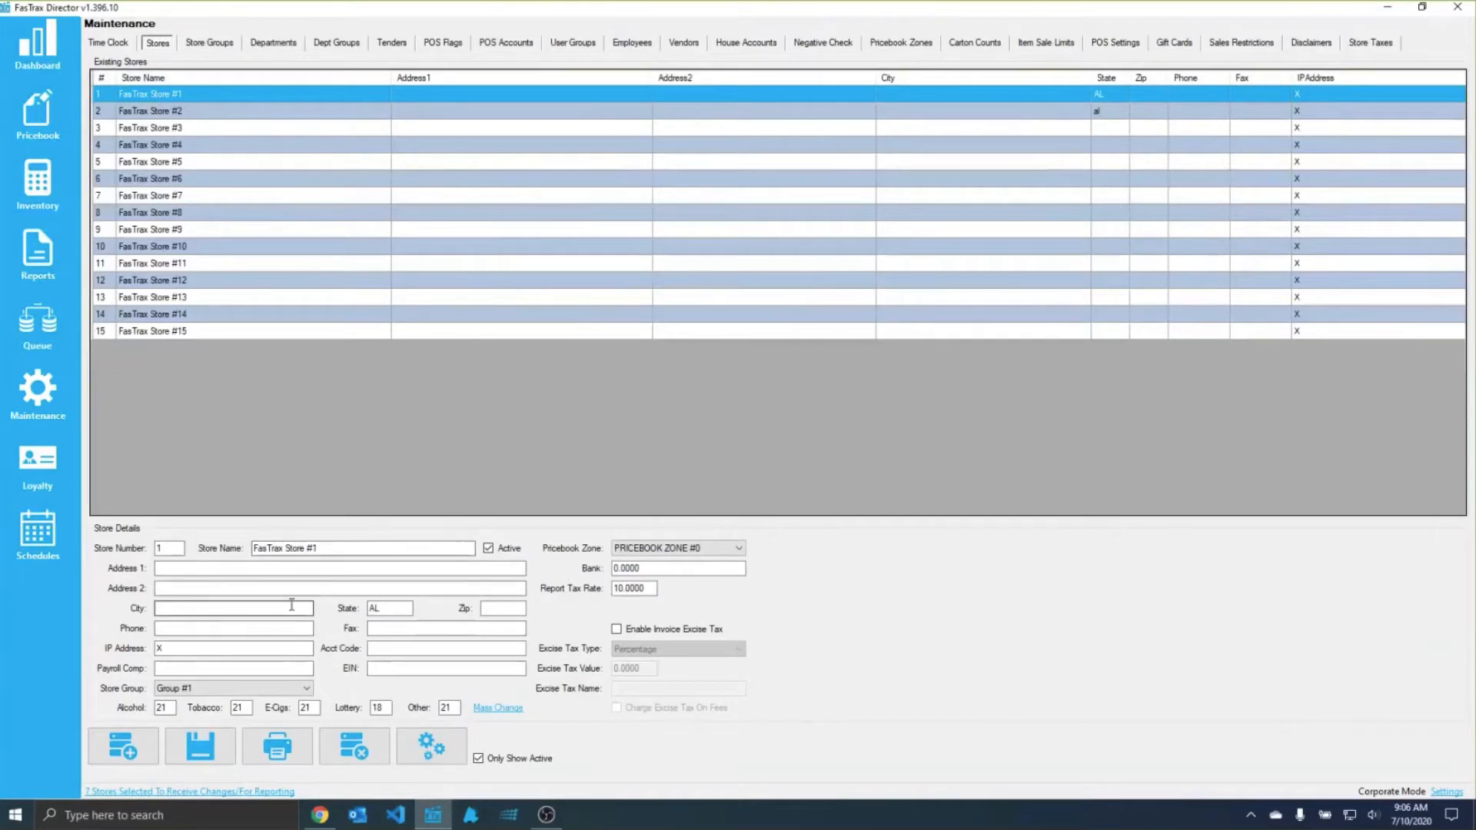
click(218, 589)
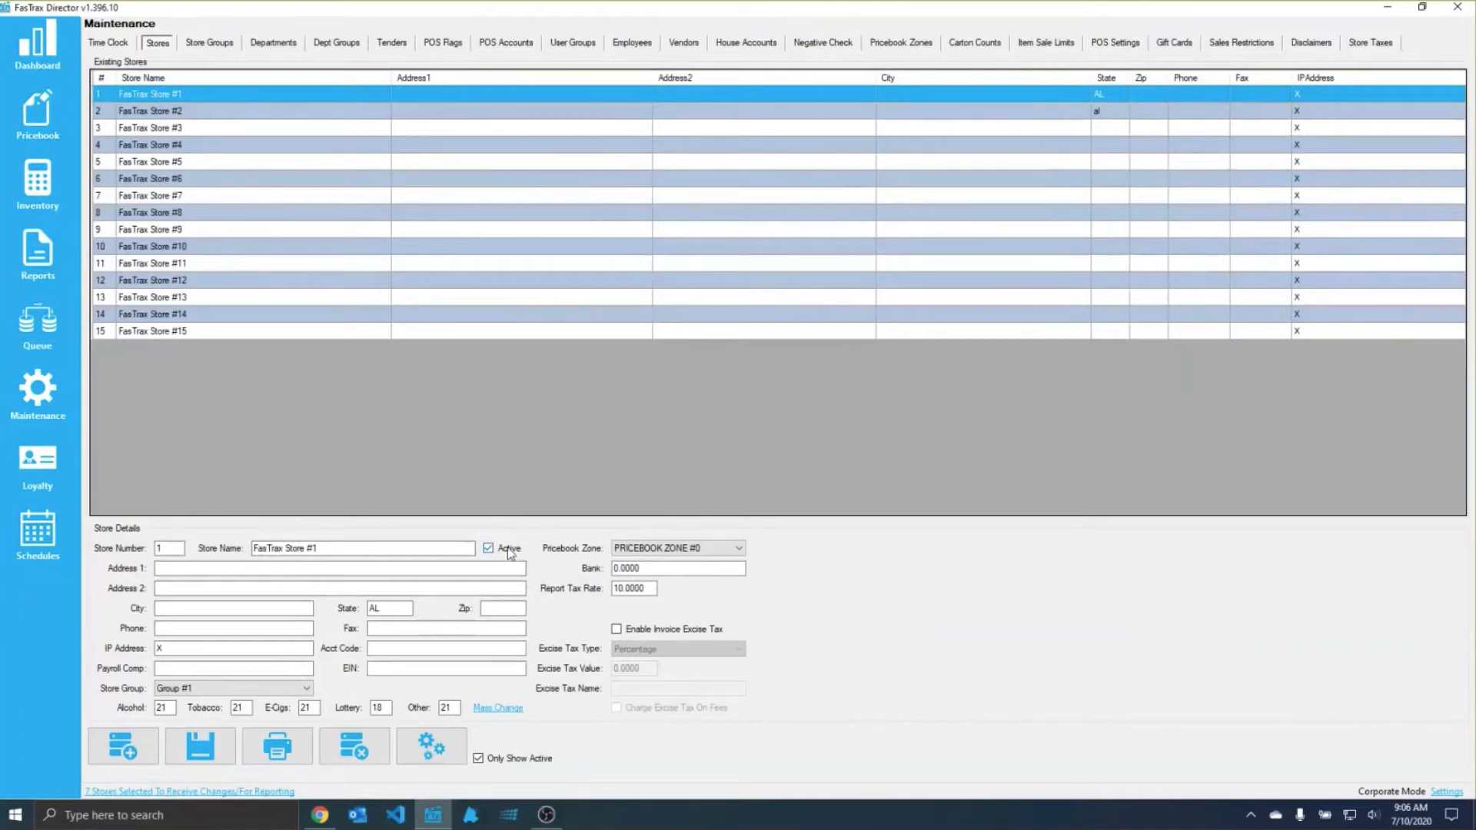
Step: Review which stores are selected for changes and reports, keeping the current selection
click(153, 792)
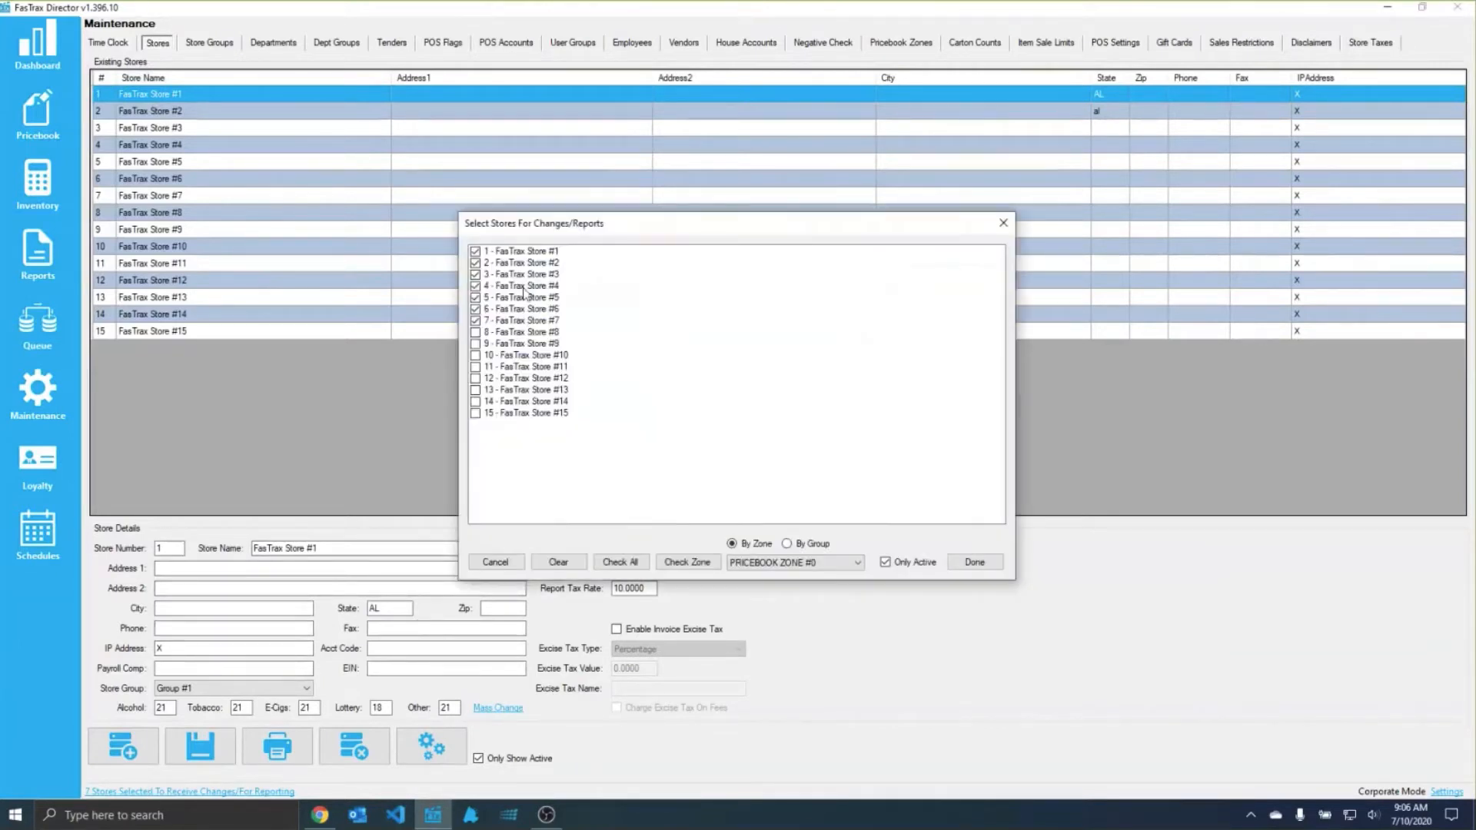
click(978, 565)
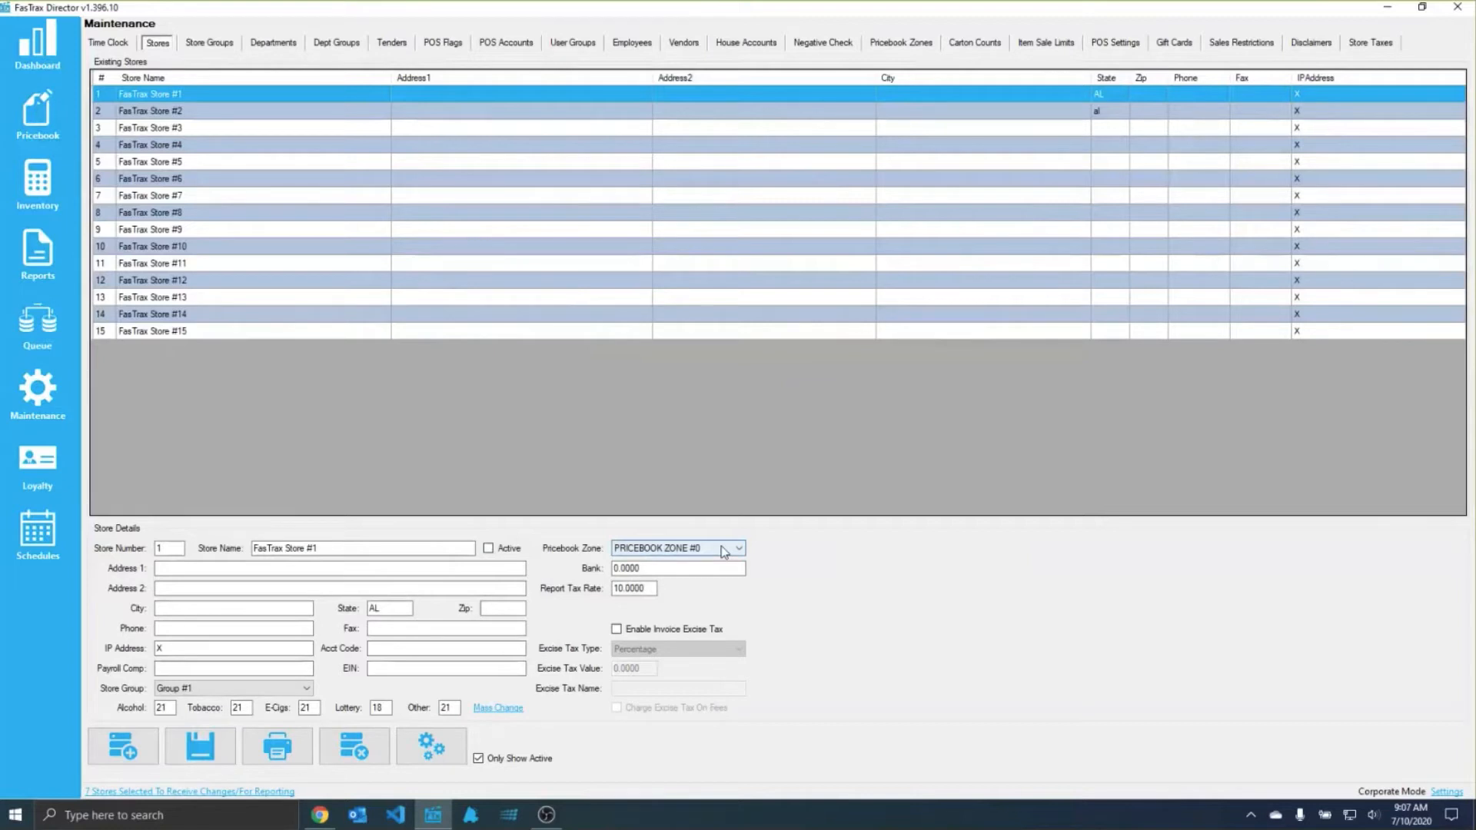
Step: Examine the bank and report tax rate fields of FasTrax Store #1, reloading the store's details
key(Tab)
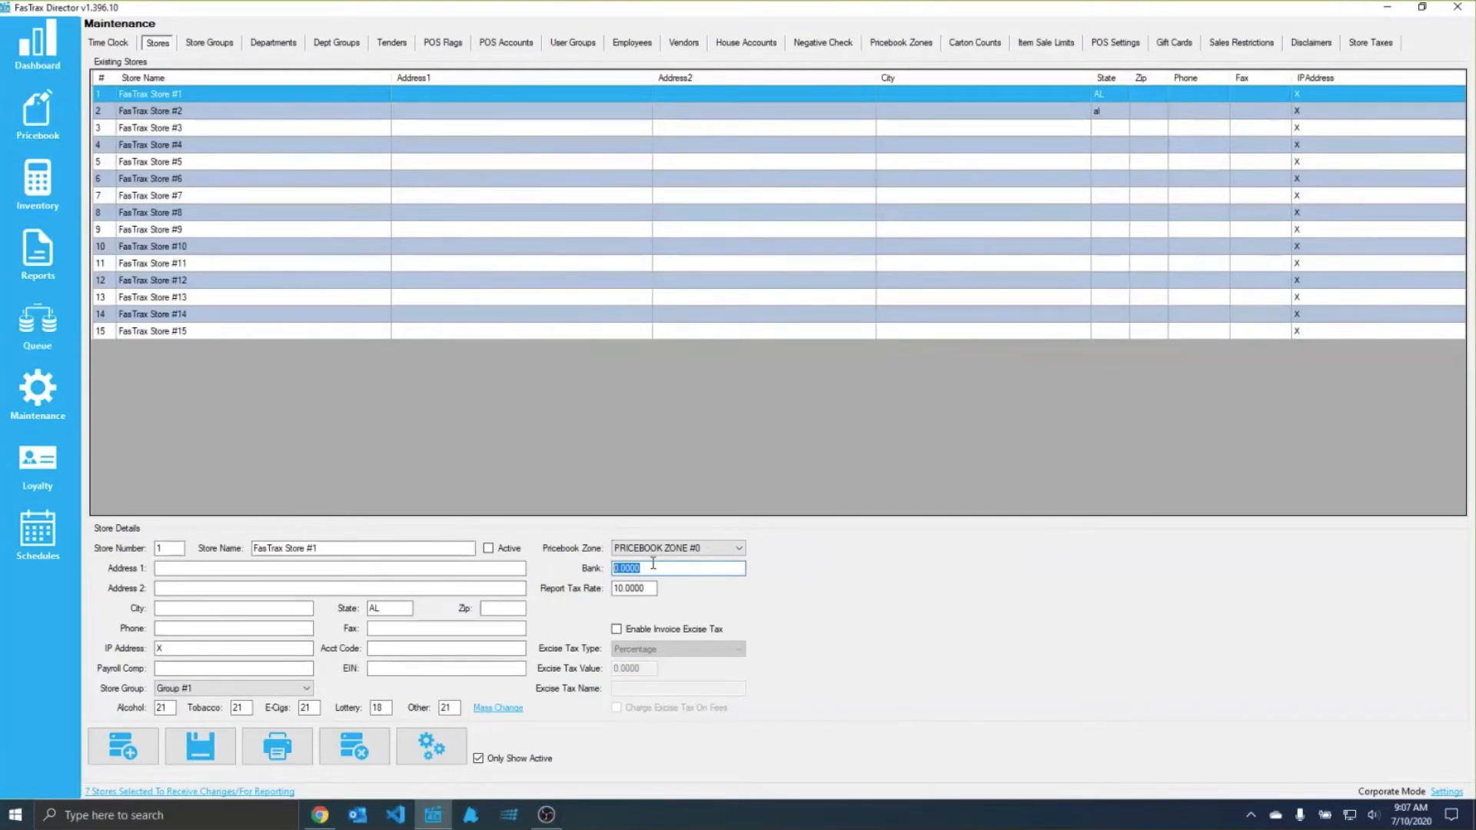
drag(658, 589, 601, 589)
click(163, 95)
click(615, 589)
double_click(616, 591)
click(636, 589)
double_click(636, 589)
Step: View the general settings with the option to refresh store tax rates, and return to FasTrax Store #1
click(1445, 792)
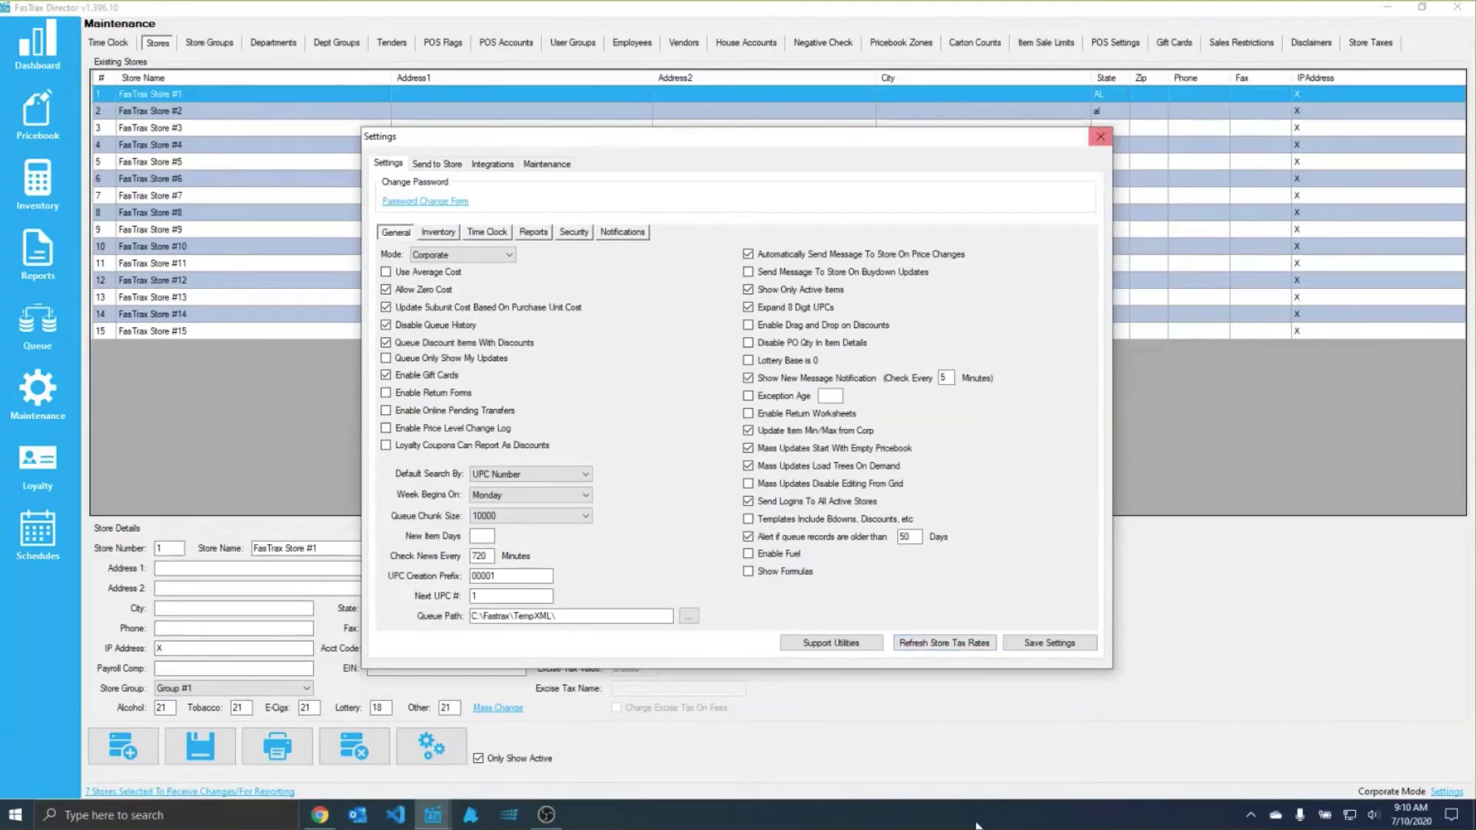
click(1101, 136)
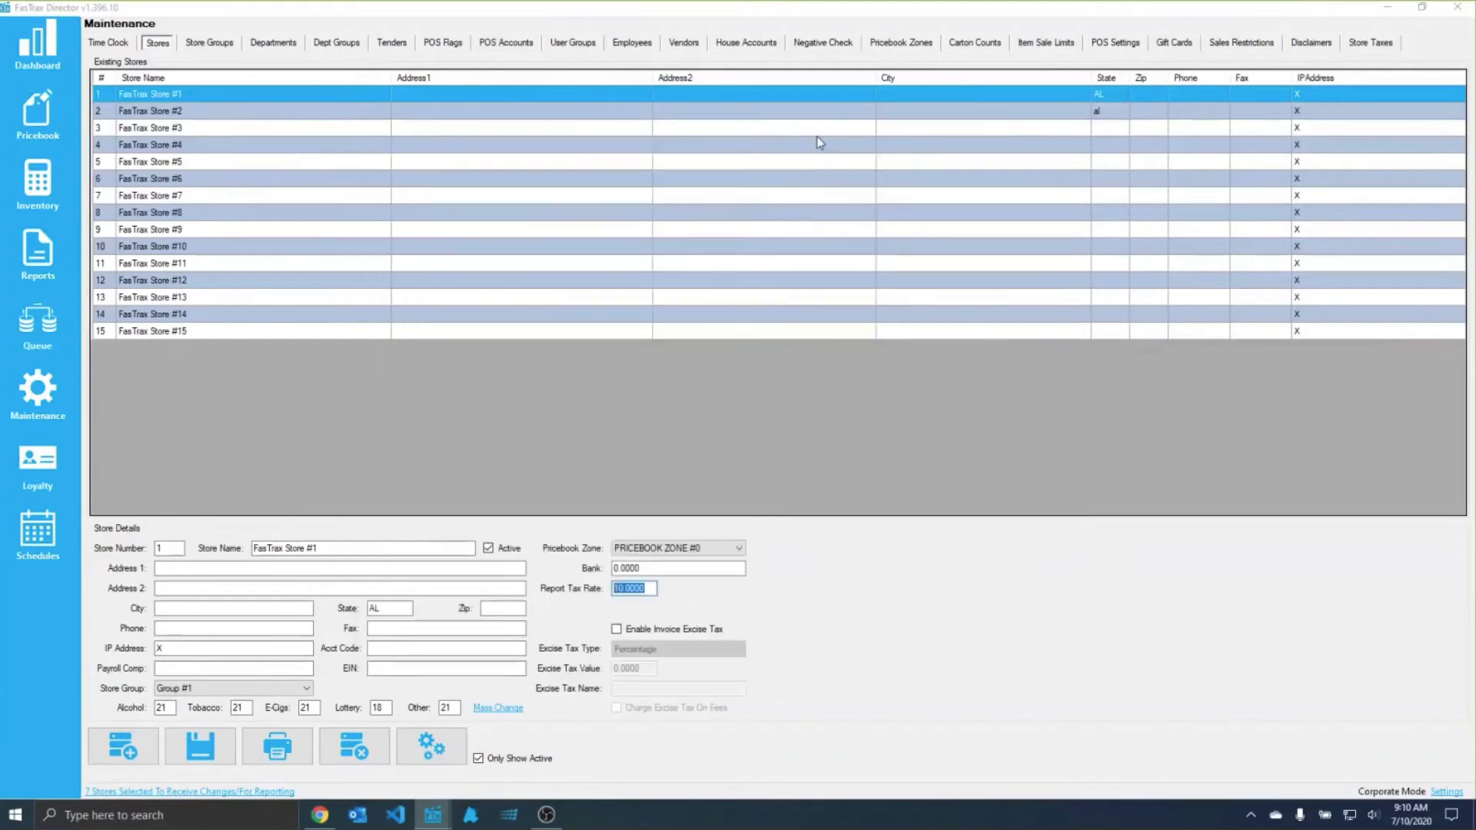
click(323, 98)
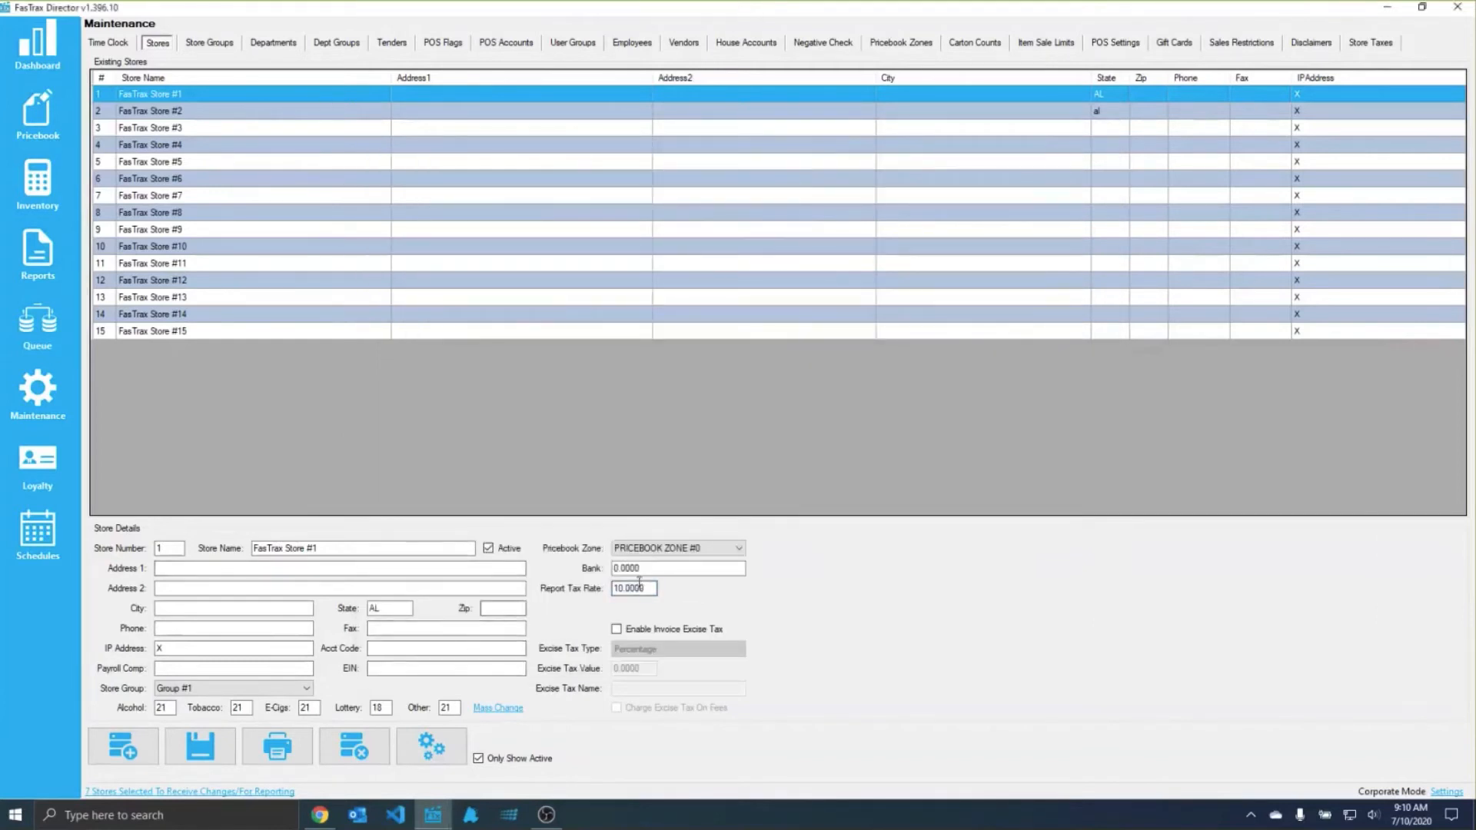
Step: Examine the report tax rate, IP address, account code, payroll company, EIN and store group fields of FasTrax Store #1
drag(649, 588, 590, 618)
drag(214, 648, 81, 665)
click(454, 648)
click(235, 667)
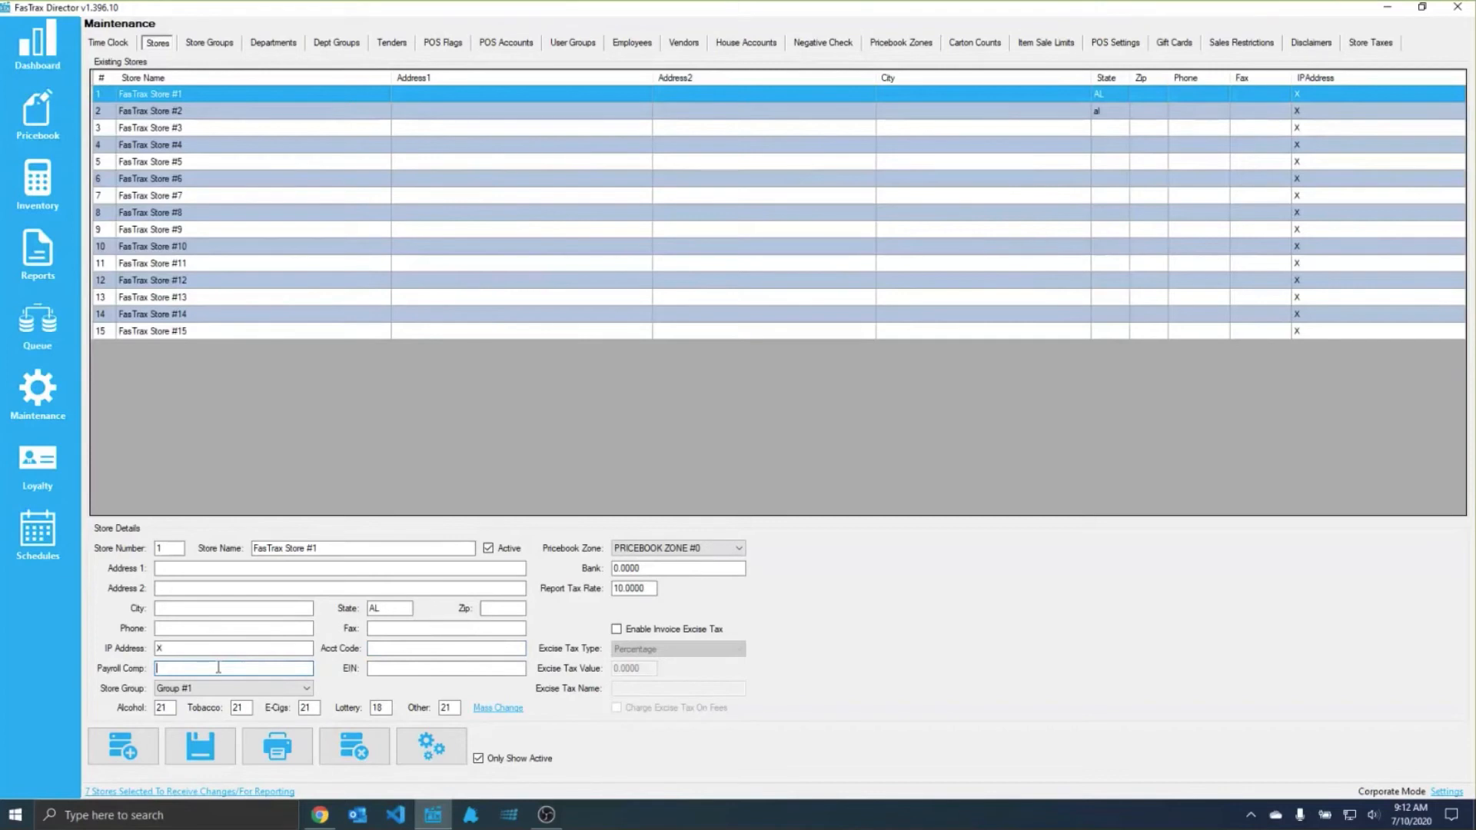
click(443, 669)
click(192, 689)
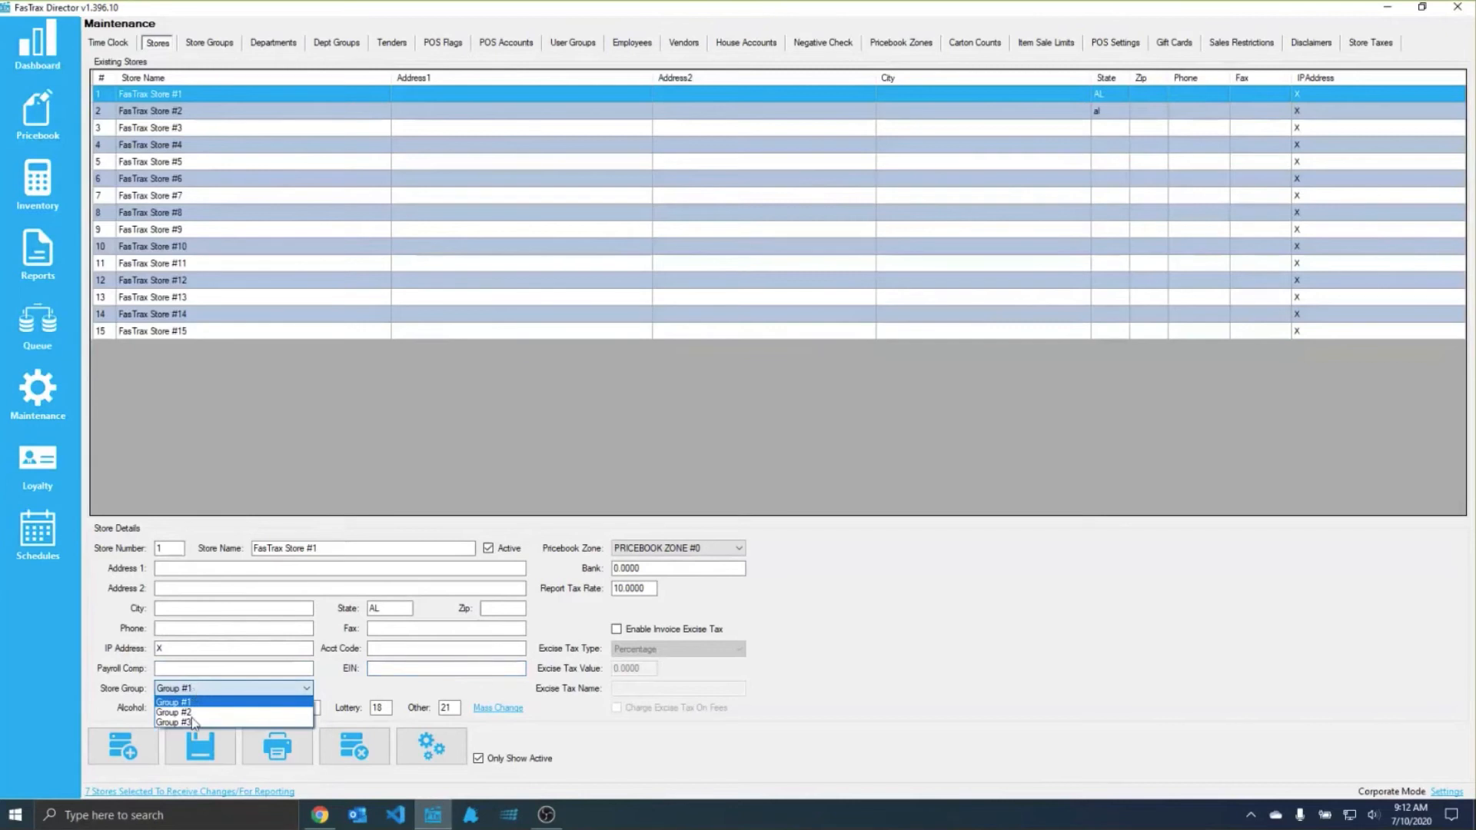
Step: View the list of existing store groups and compare it with the group options available for FasTrax Store #1
click(220, 46)
click(220, 46)
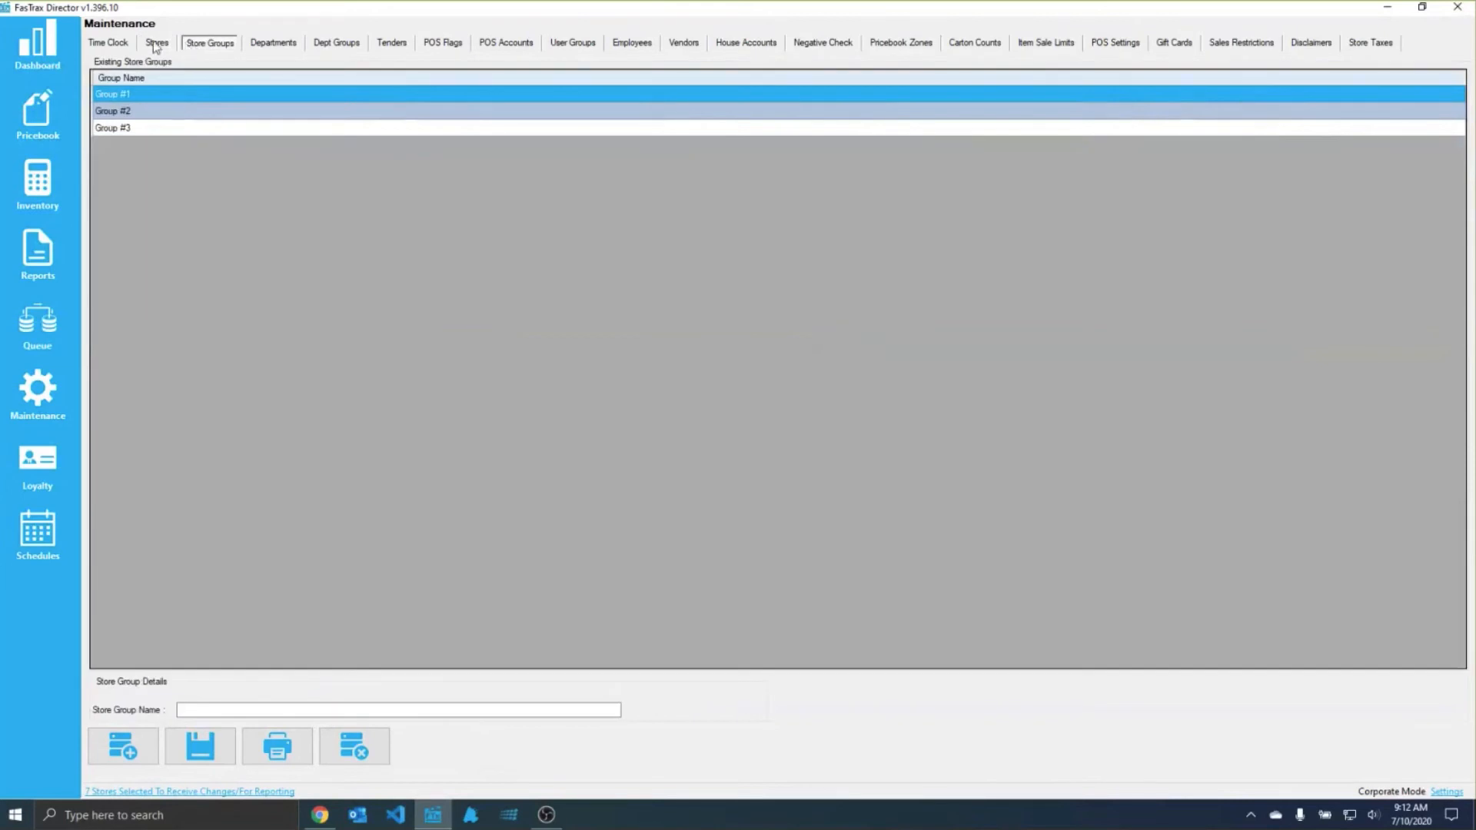
click(158, 44)
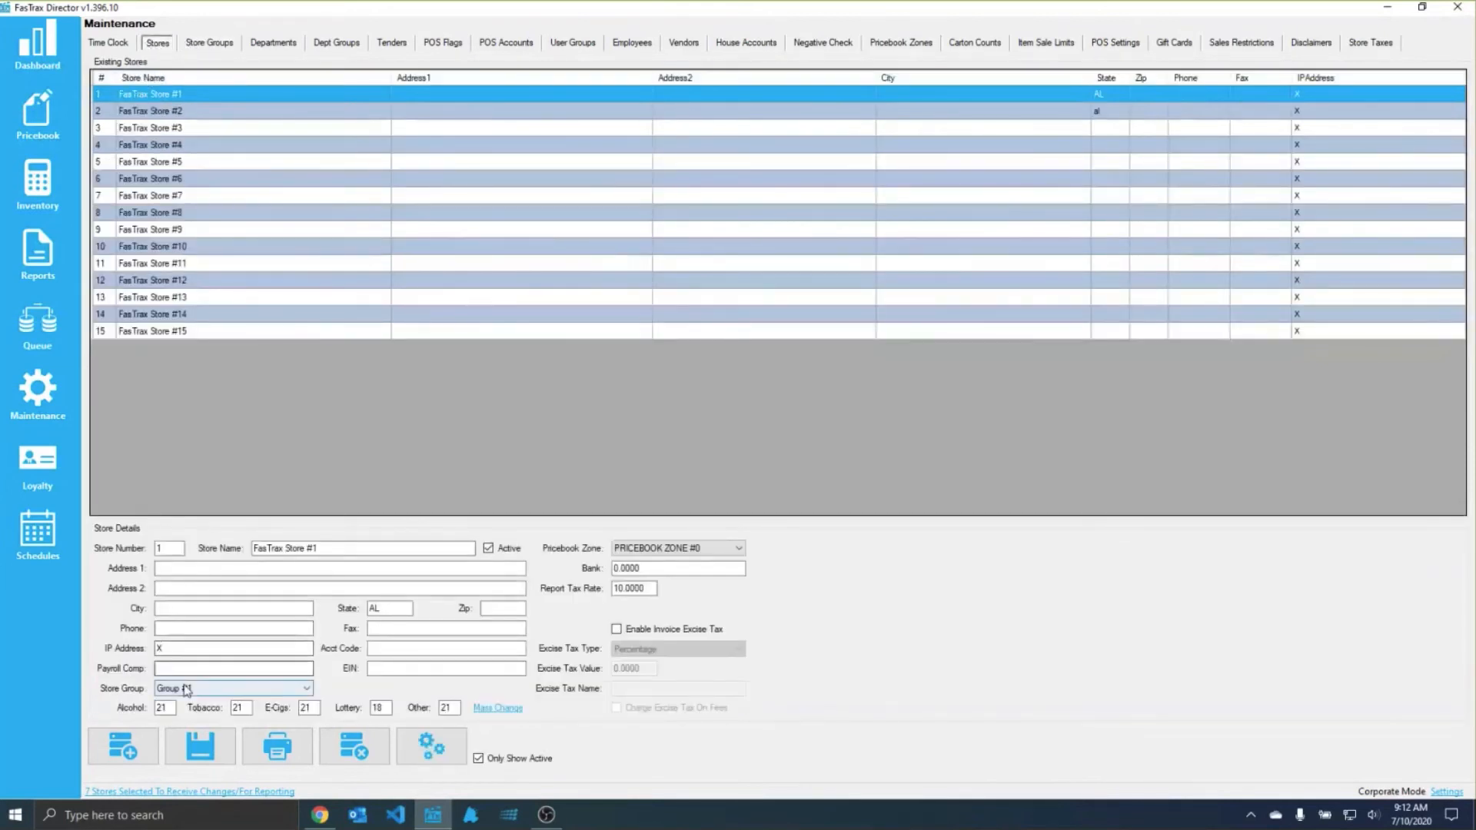
click(188, 689)
click(205, 688)
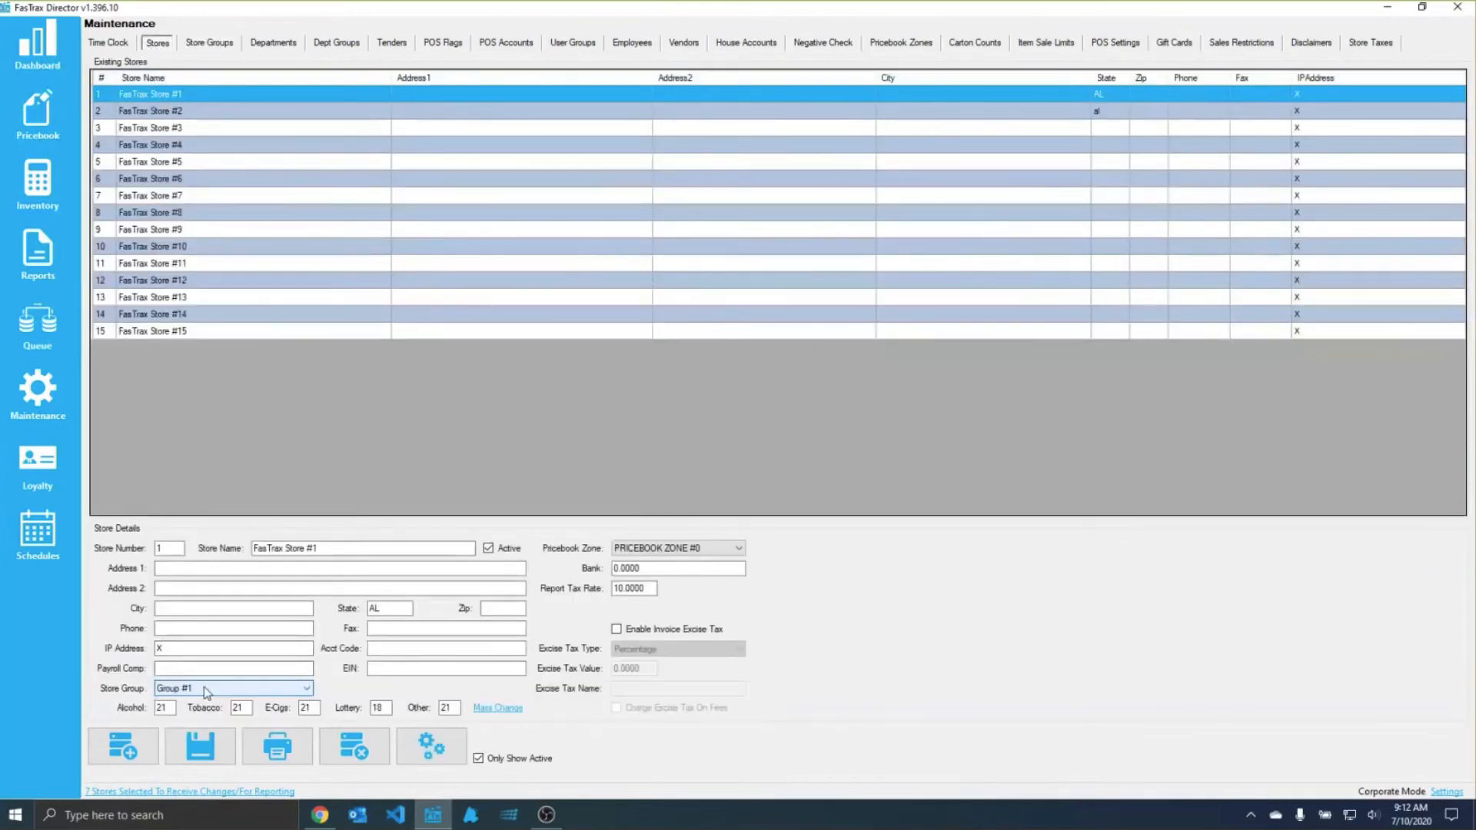
Step: Assign FasTrax Store #13 to store group "Group #3" and save the store
click(171, 179)
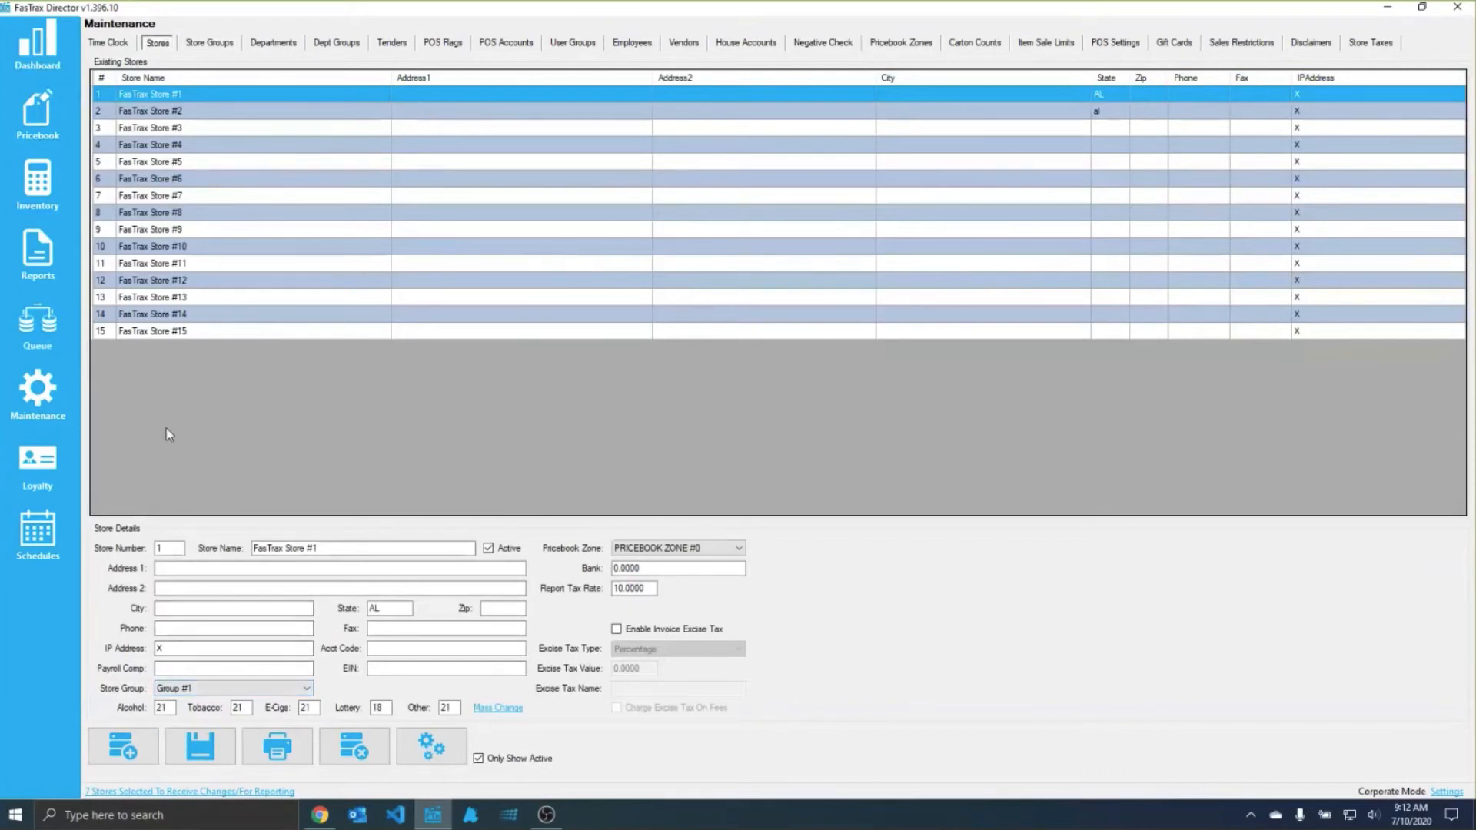
click(177, 298)
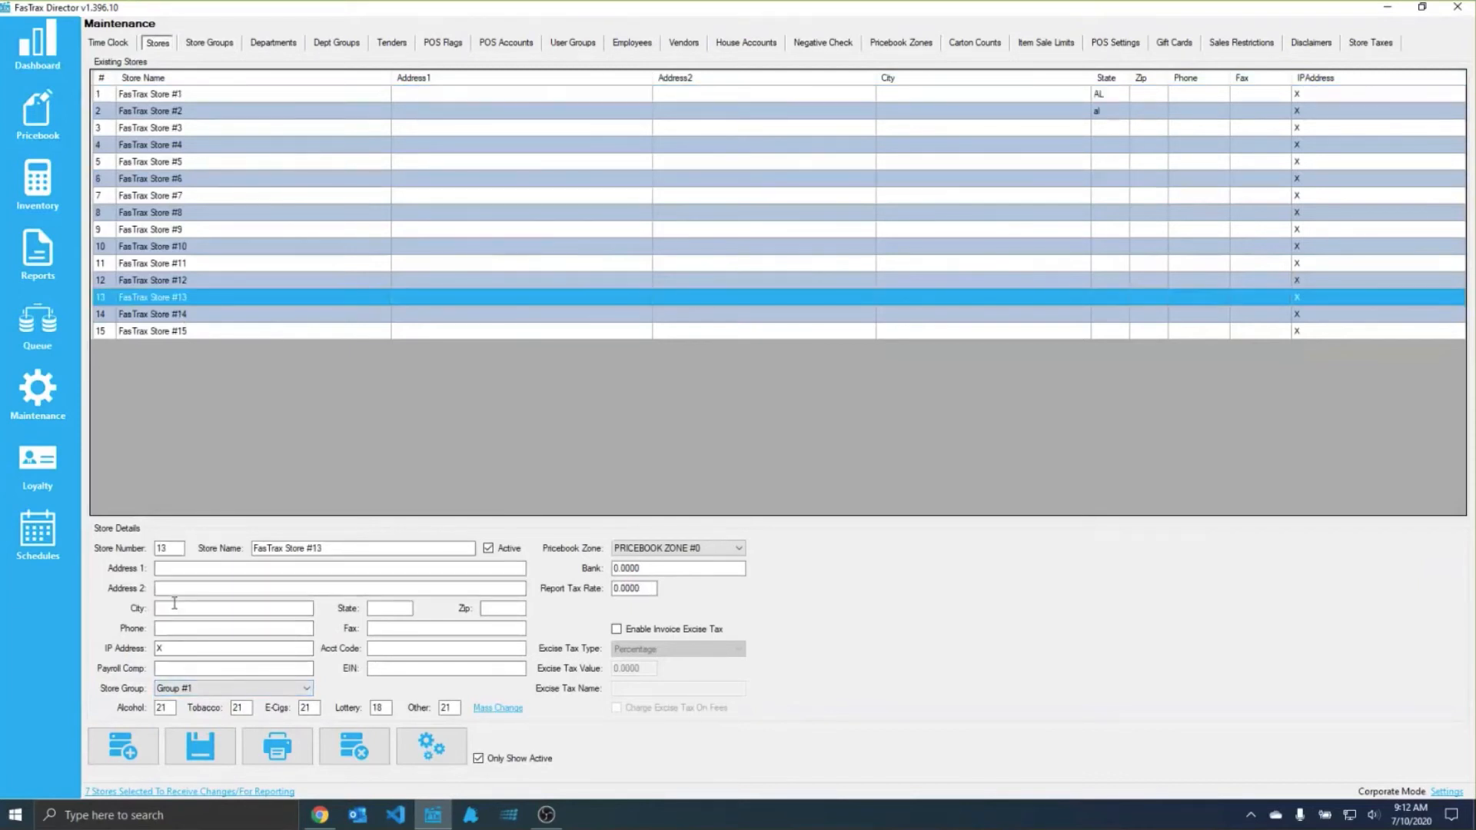
click(206, 689)
click(185, 721)
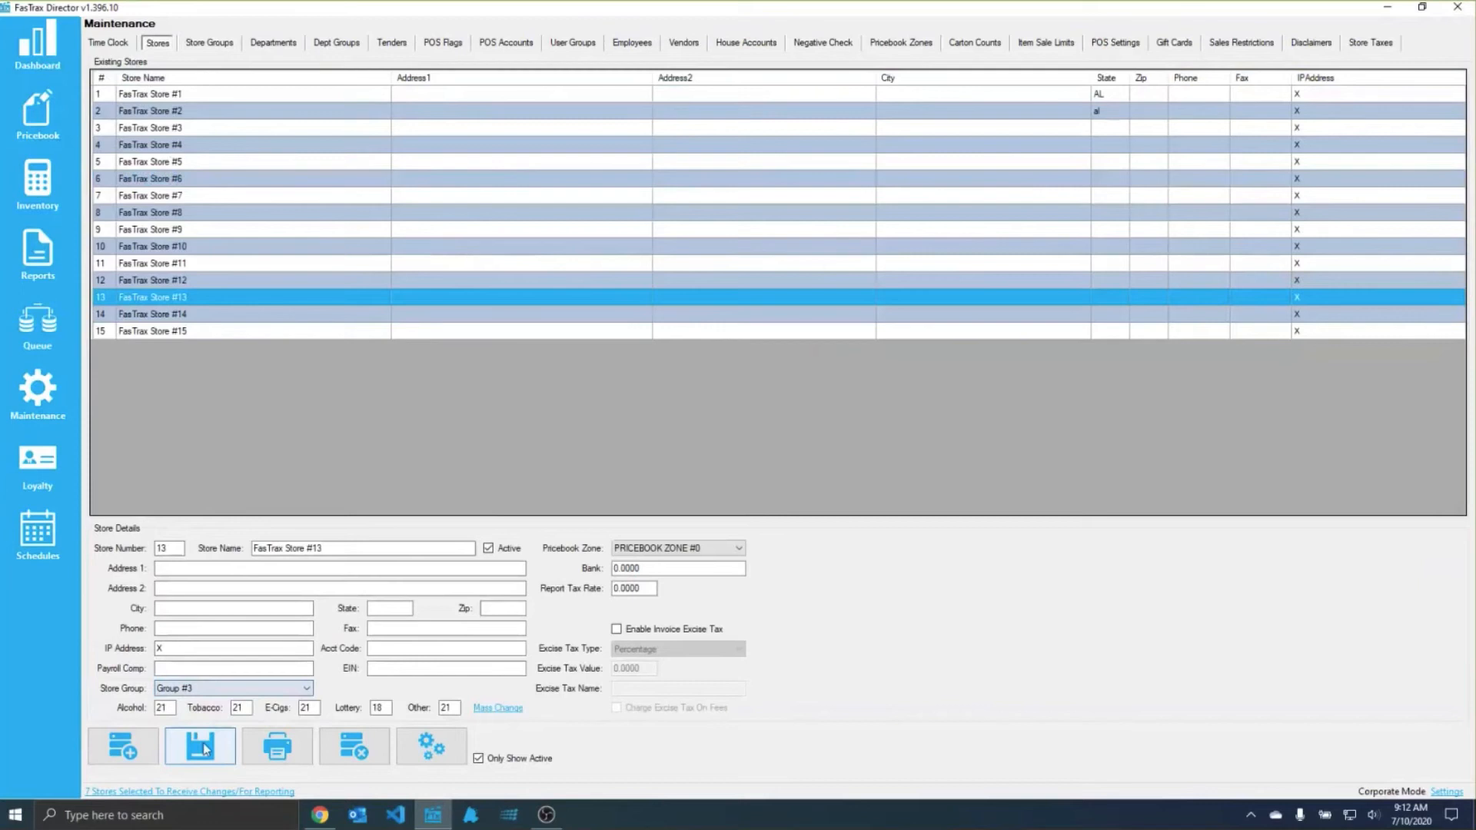
Step: Assign FasTrax Store #14 to store group "Group #3" and save the store
click(150, 313)
click(206, 688)
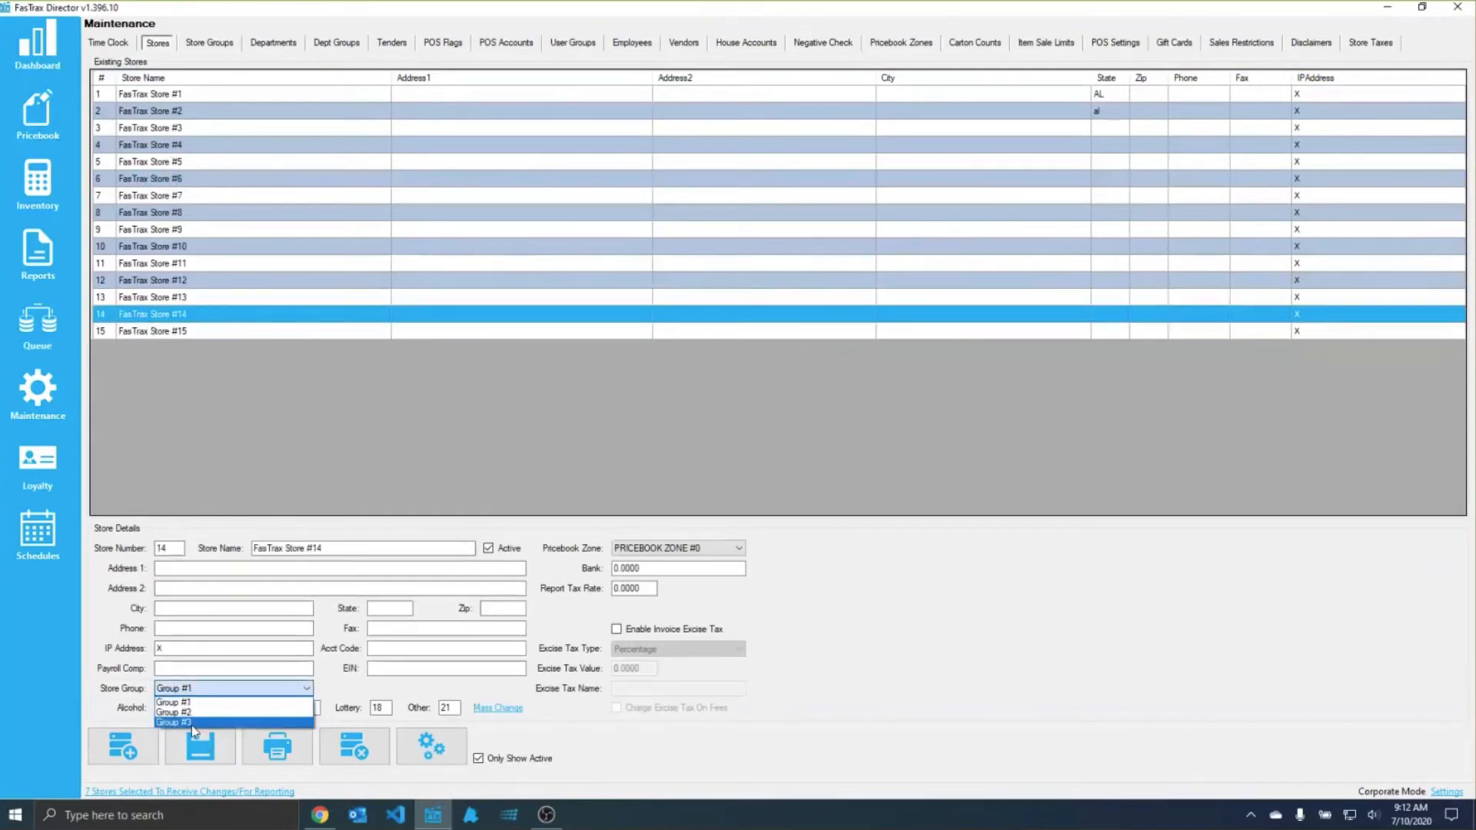
click(184, 722)
click(195, 752)
Step: Assign FasTrax Store #15 to store group "Group #3" and save the store
click(154, 330)
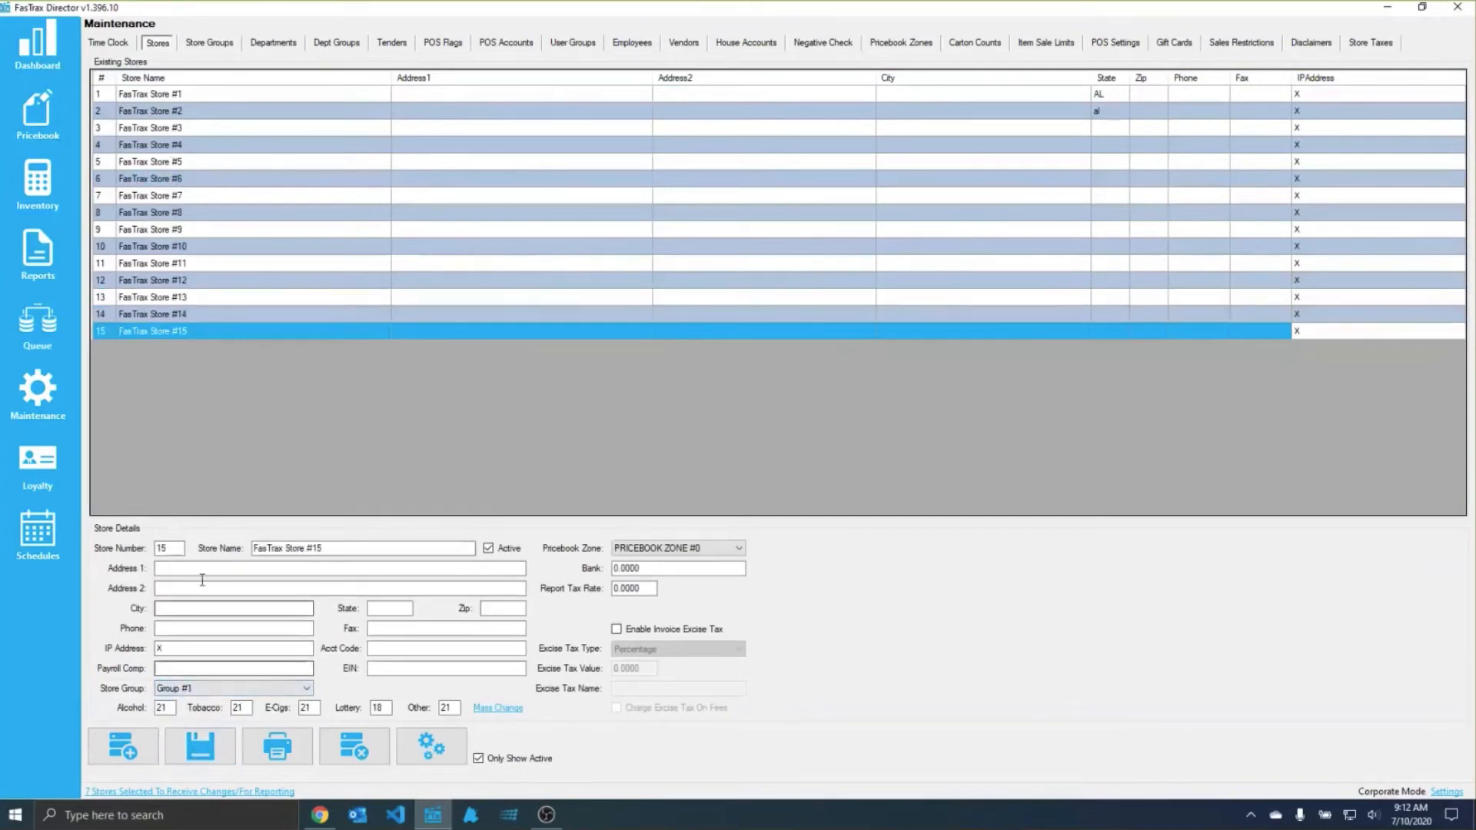
click(206, 688)
click(197, 721)
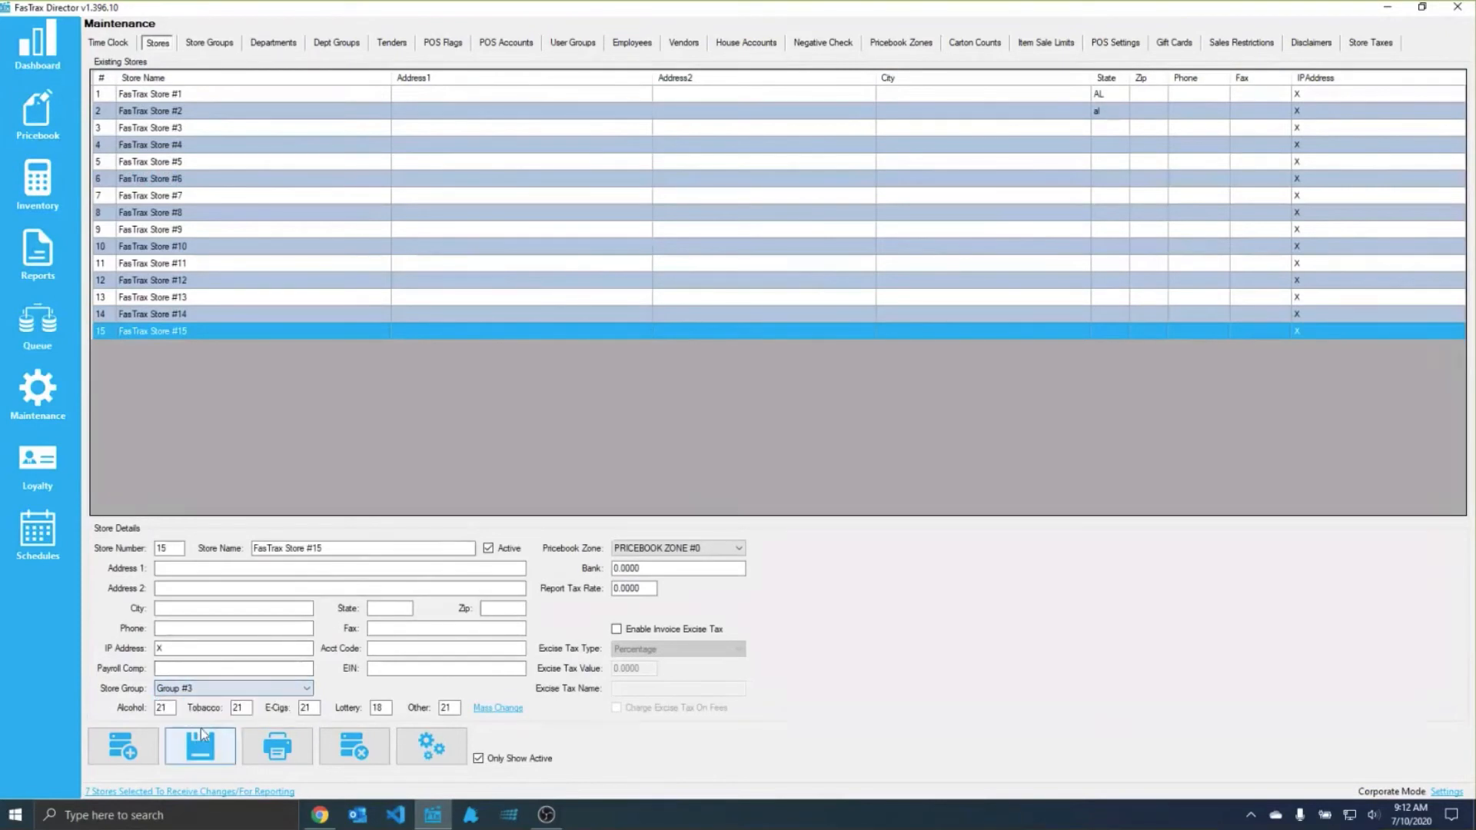
click(201, 729)
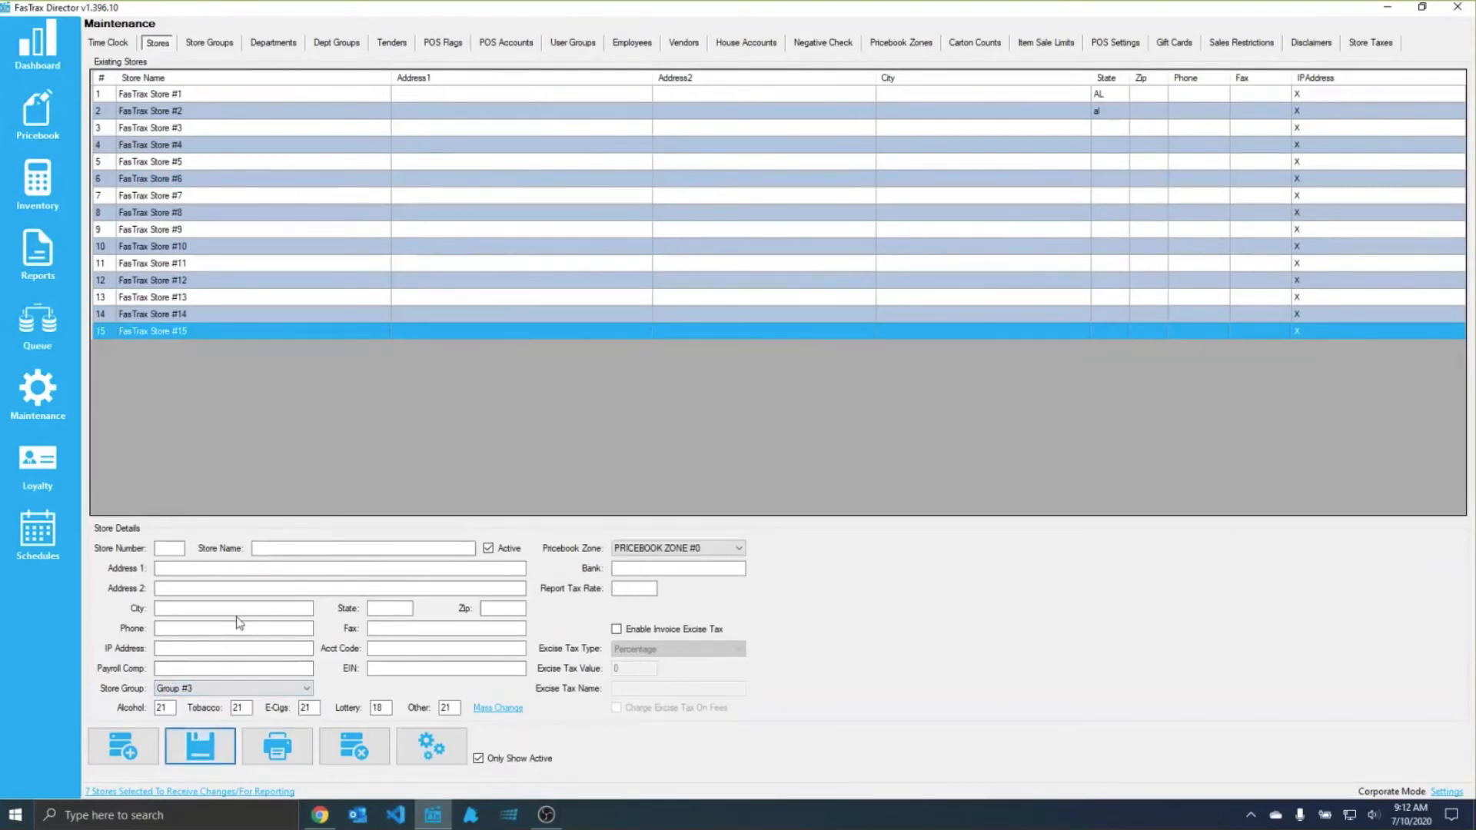
click(234, 614)
Step: Add FasTrax Stores #8, #9 and #10 to the stores selected for changes and reports
click(181, 792)
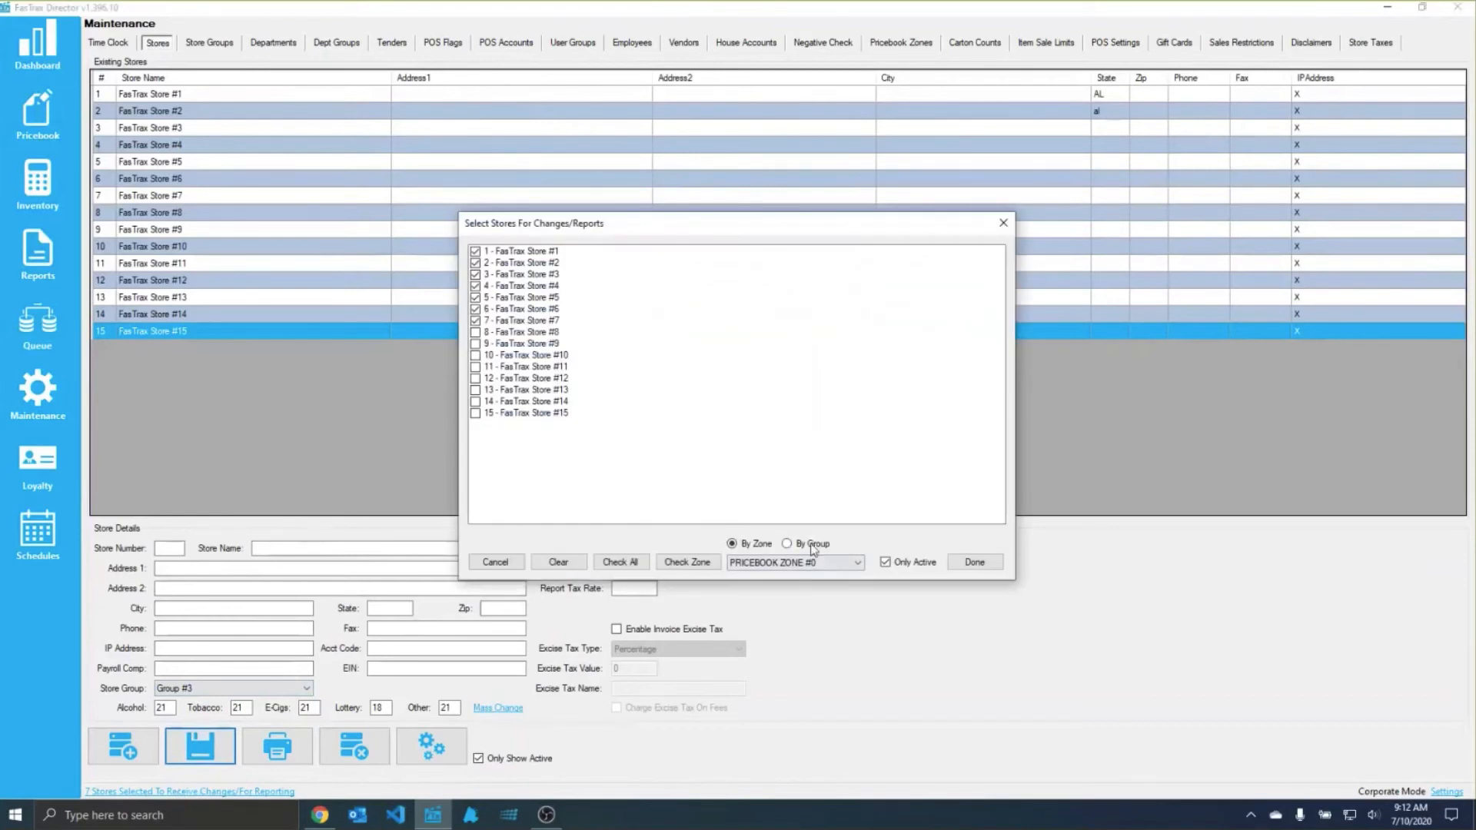
click(475, 333)
click(475, 345)
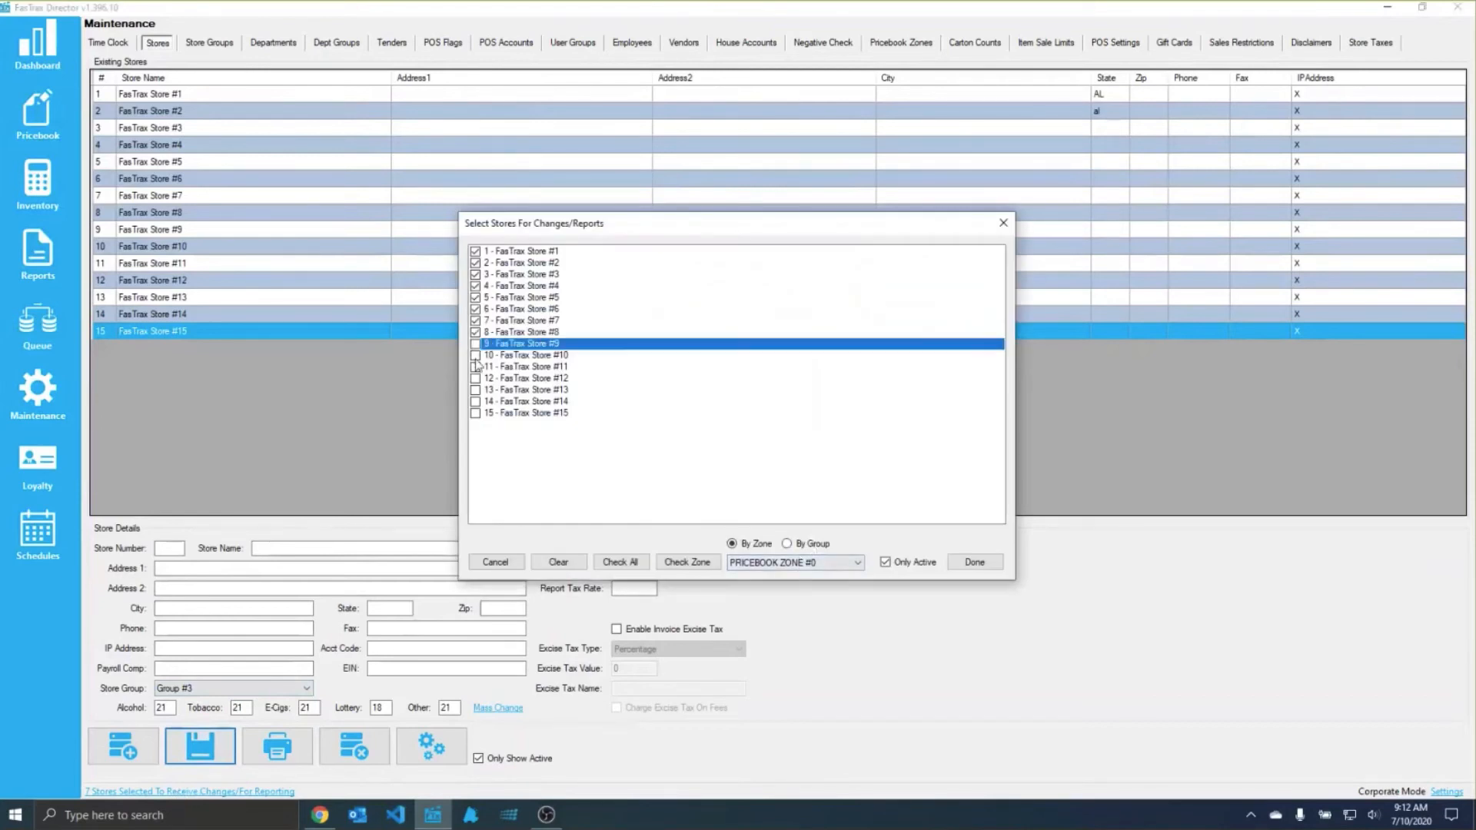
click(475, 357)
Step: Switch the store selection to groups, choose "Group #2", and confirm with all stores checked
click(811, 546)
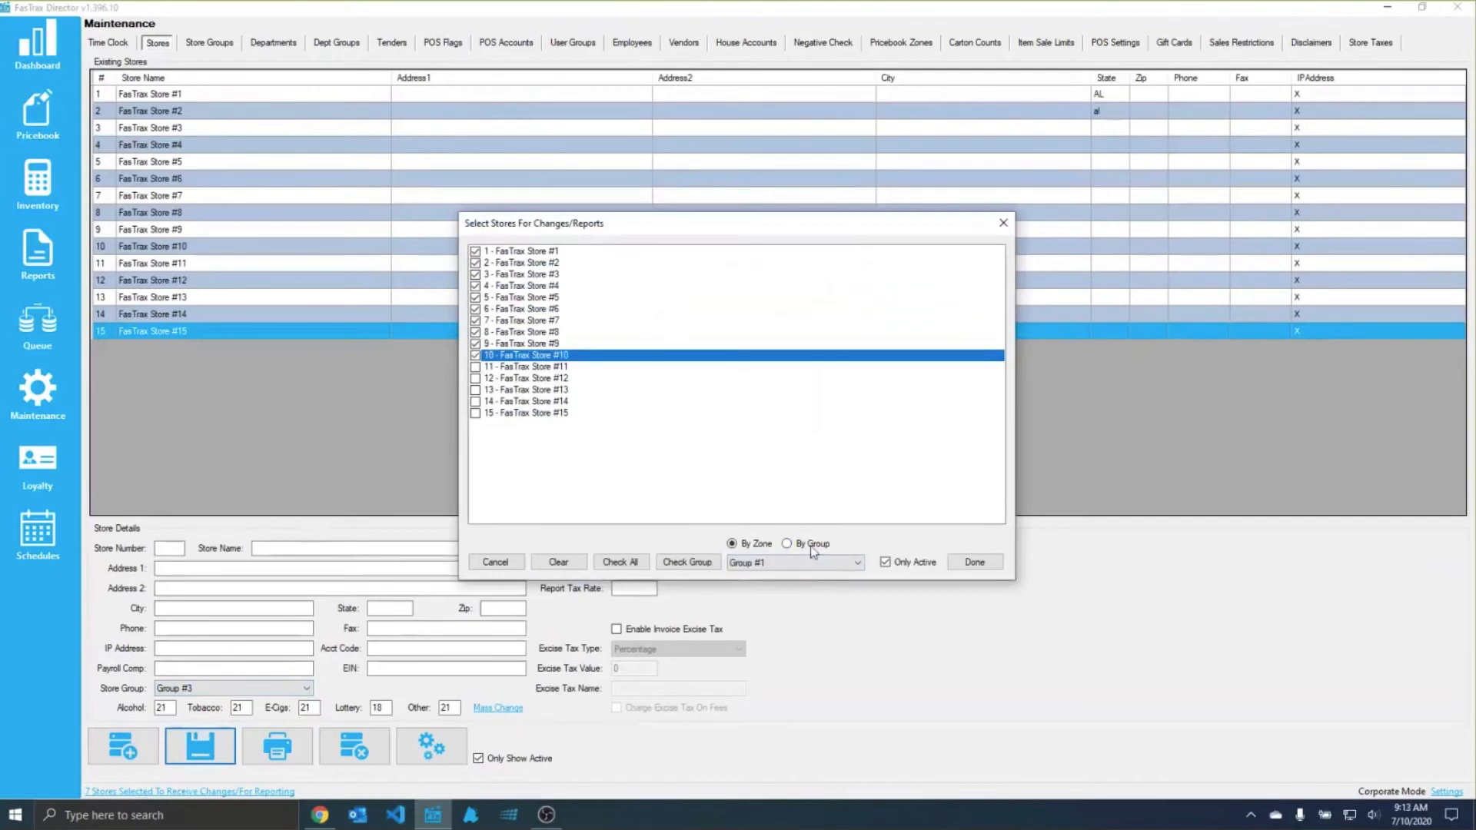
click(803, 564)
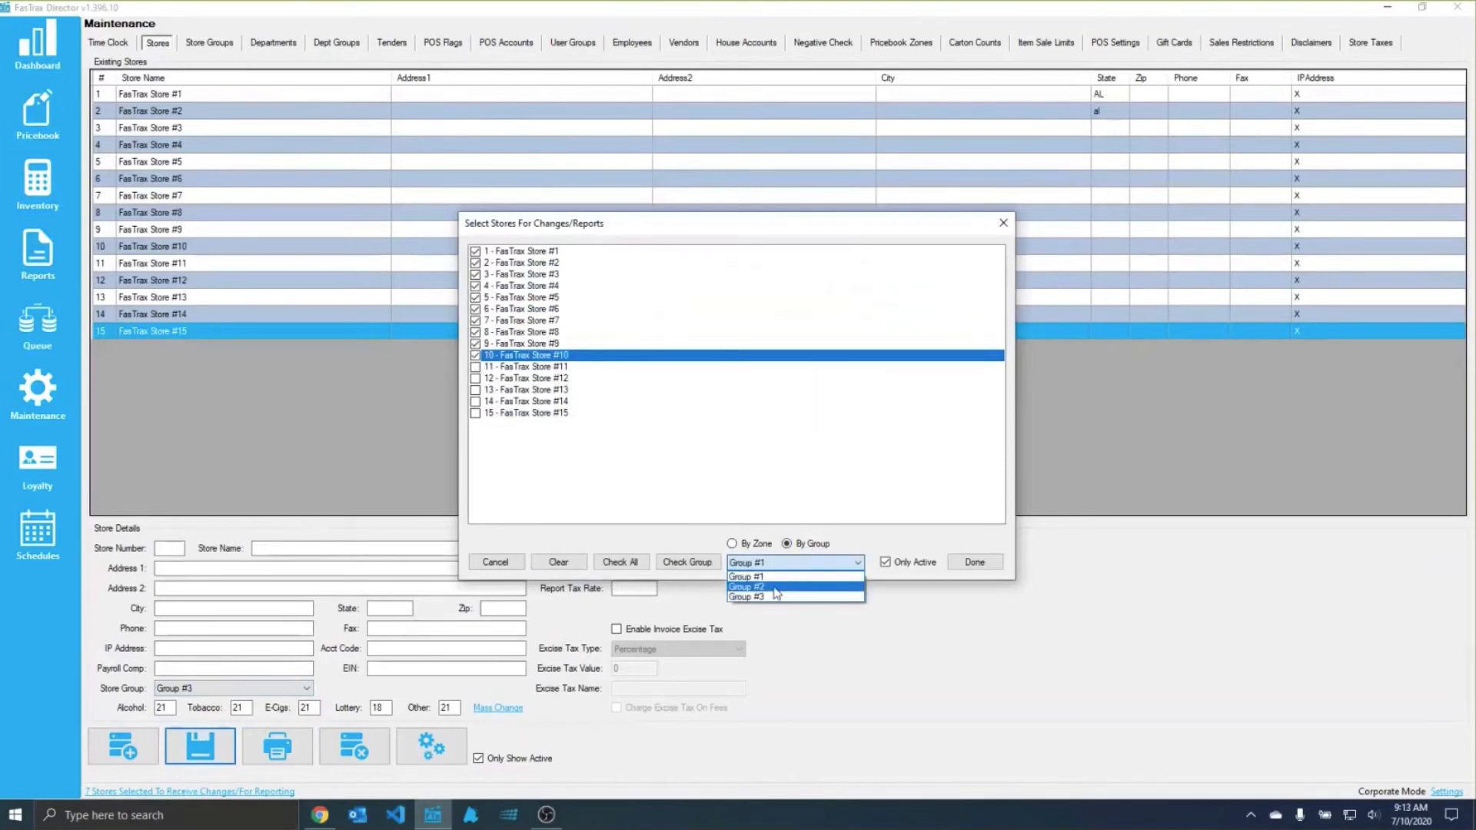
click(774, 587)
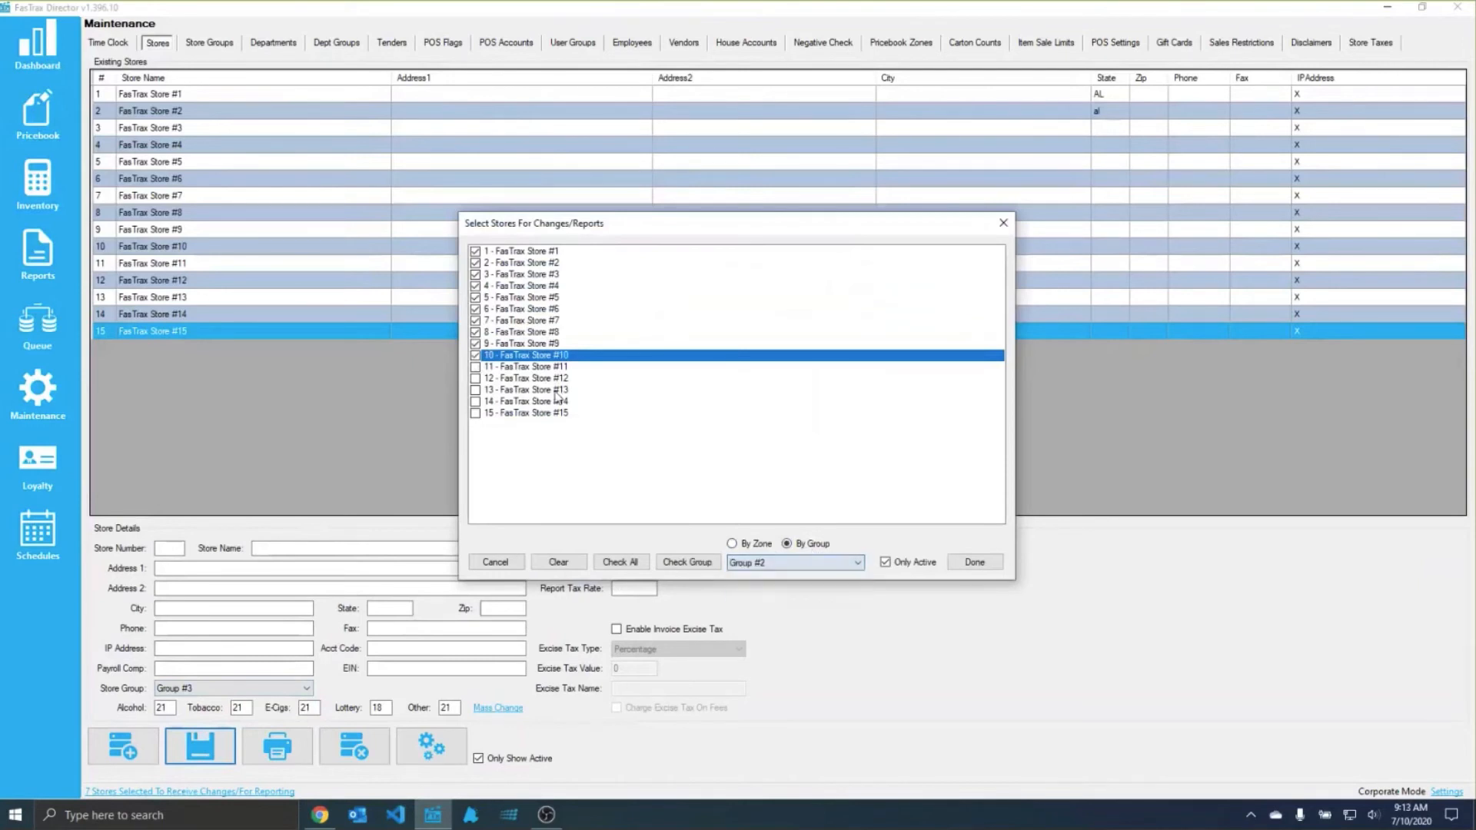
click(614, 565)
click(696, 564)
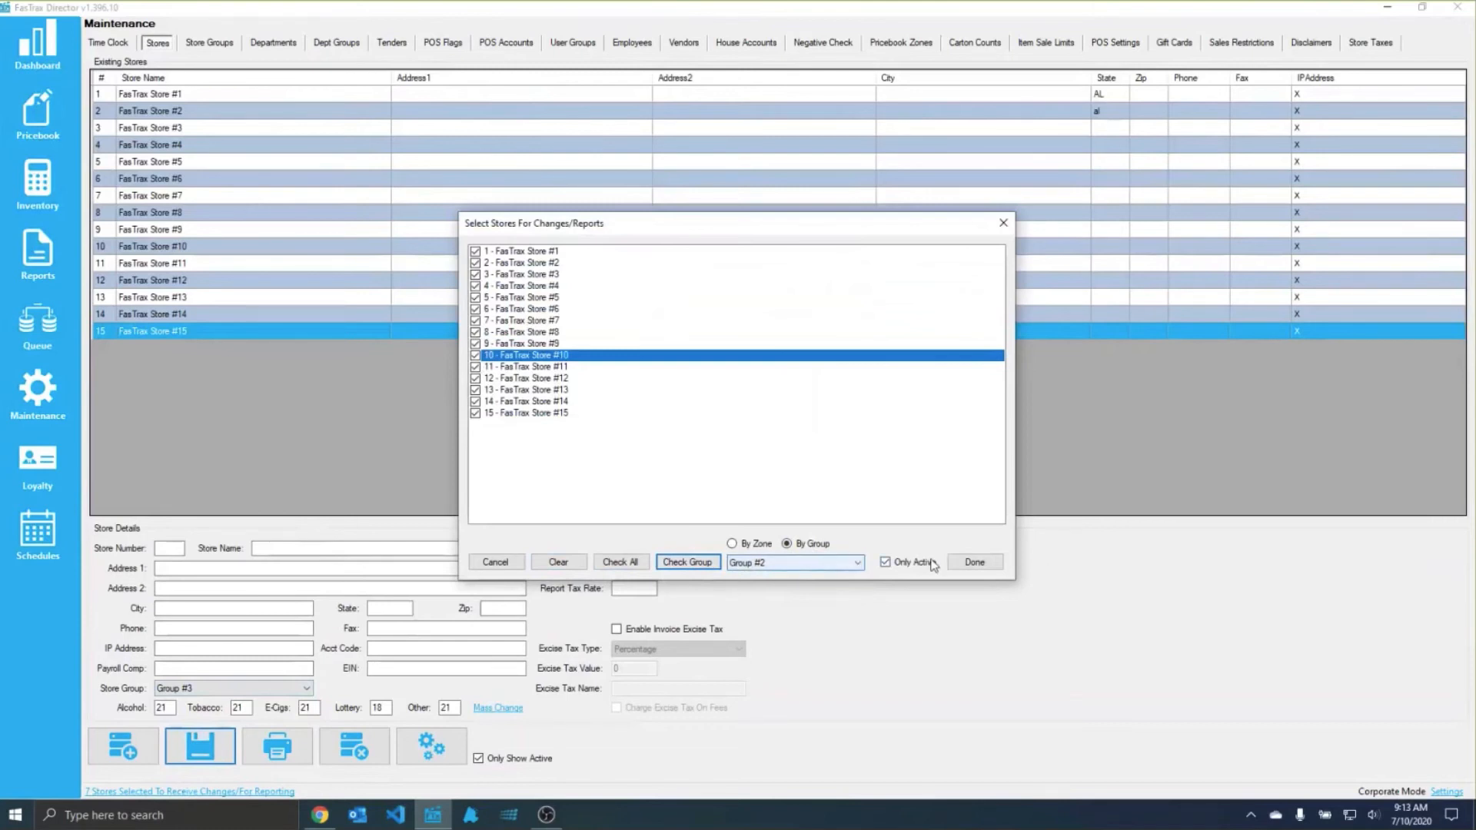
click(975, 562)
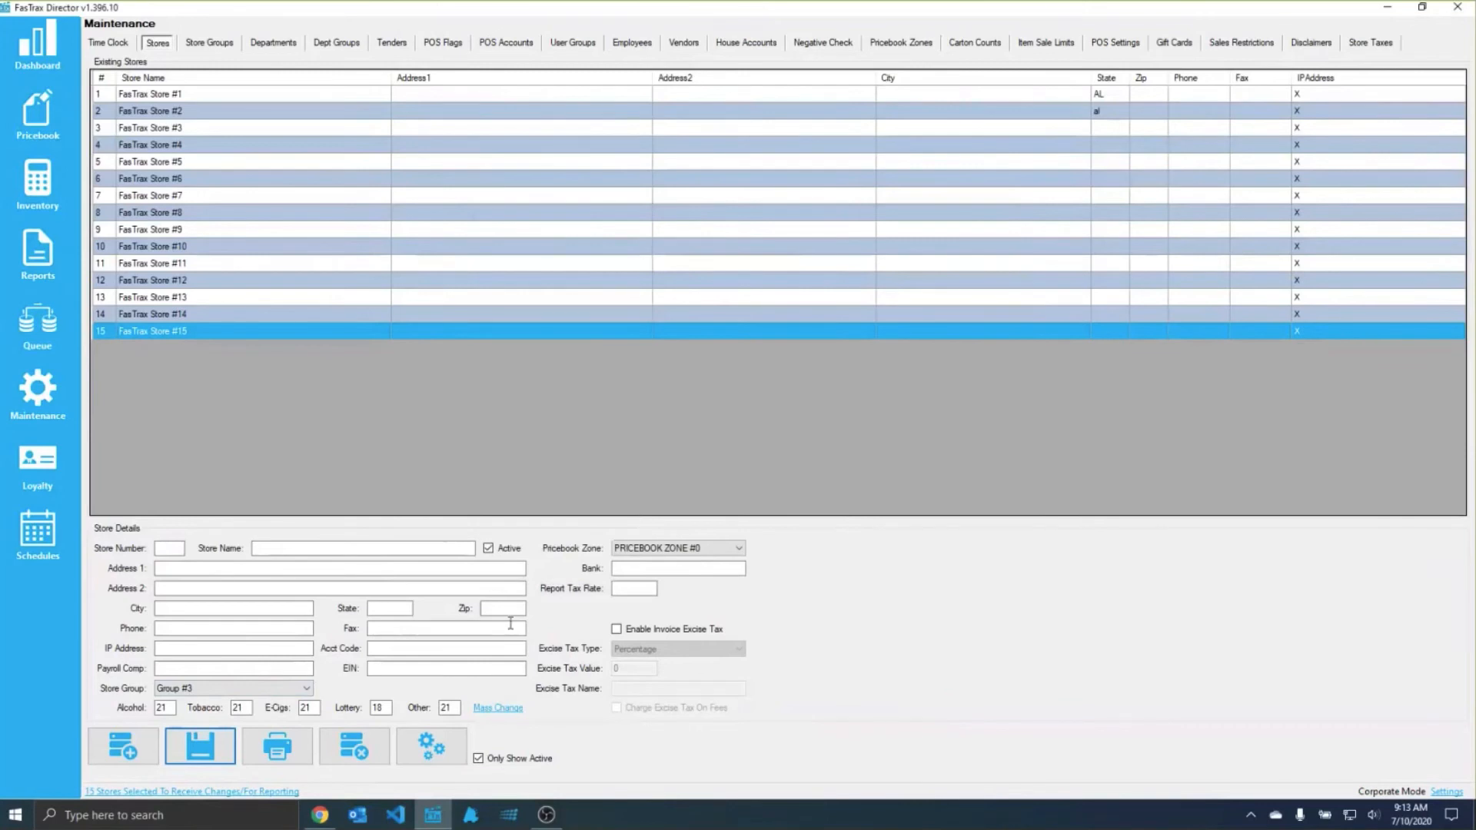
Step: Go through the alcohol, tobacco and e-cigs age limits in the store details
drag(170, 708, 143, 708)
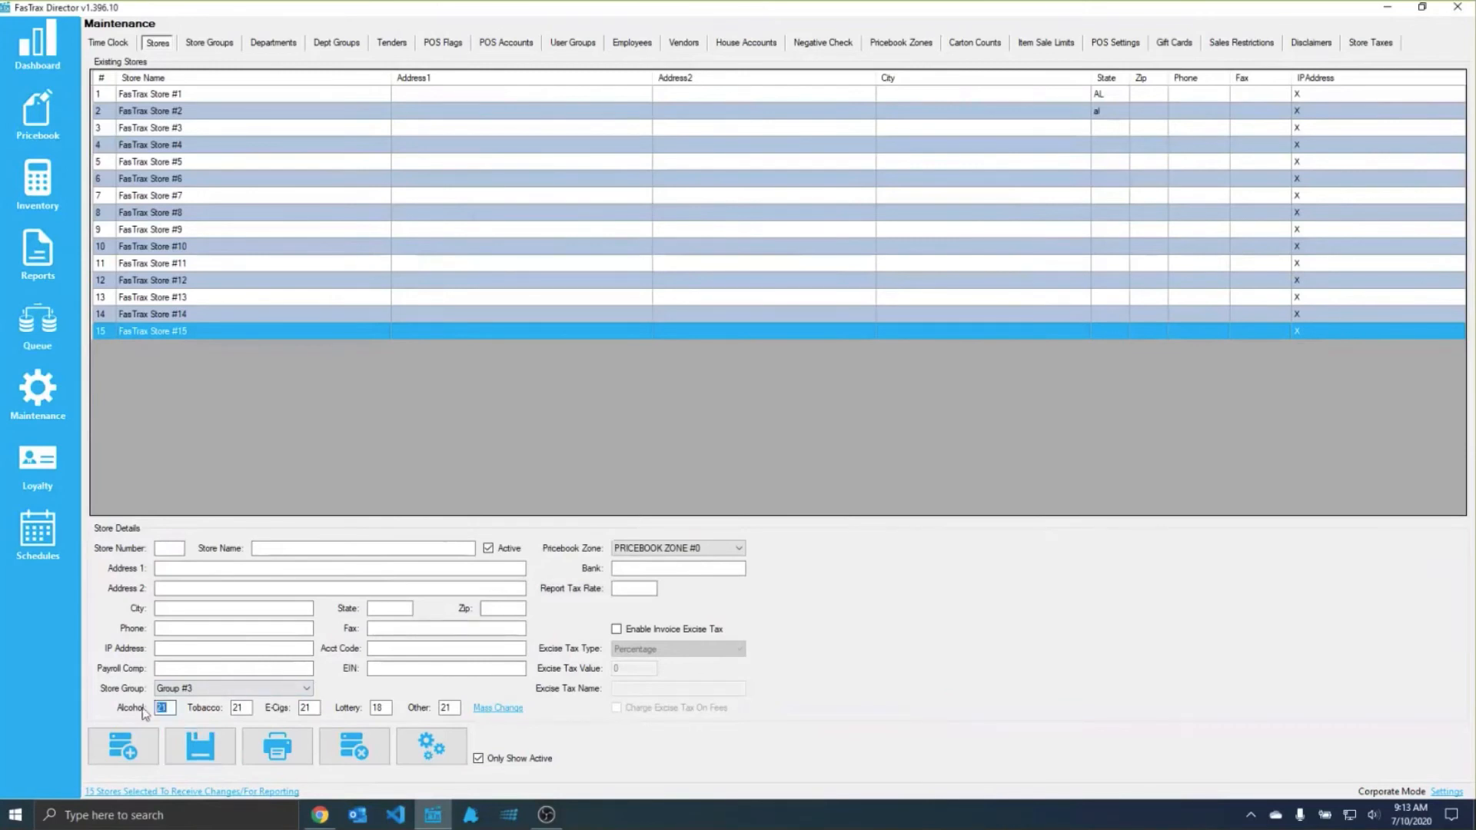
key(Tab)
key(Tab)
Step: Review the age requirement options of the TAXABLE ALCOHOL POS flag and return to the stores list
click(446, 42)
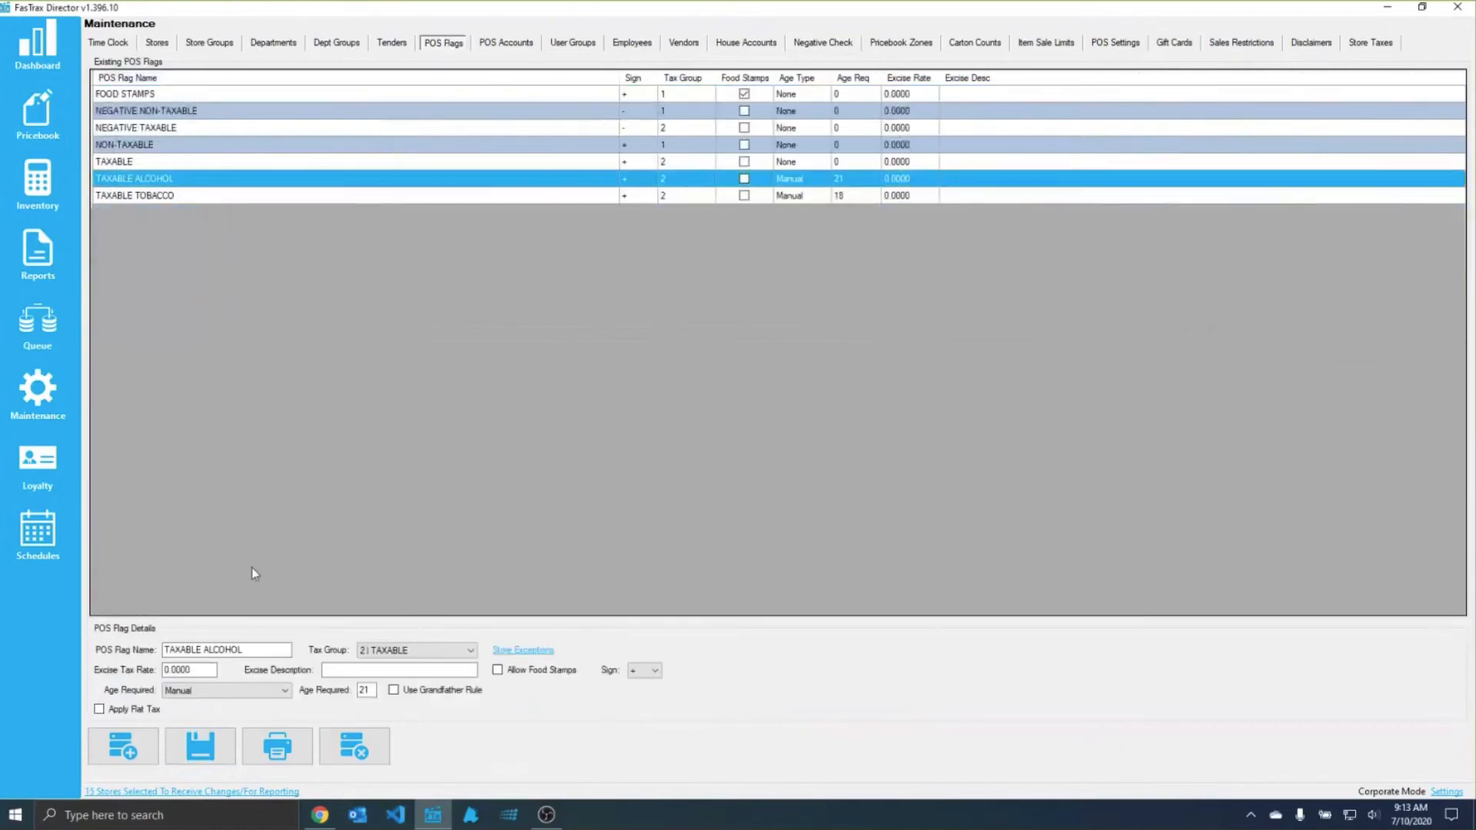
click(187, 691)
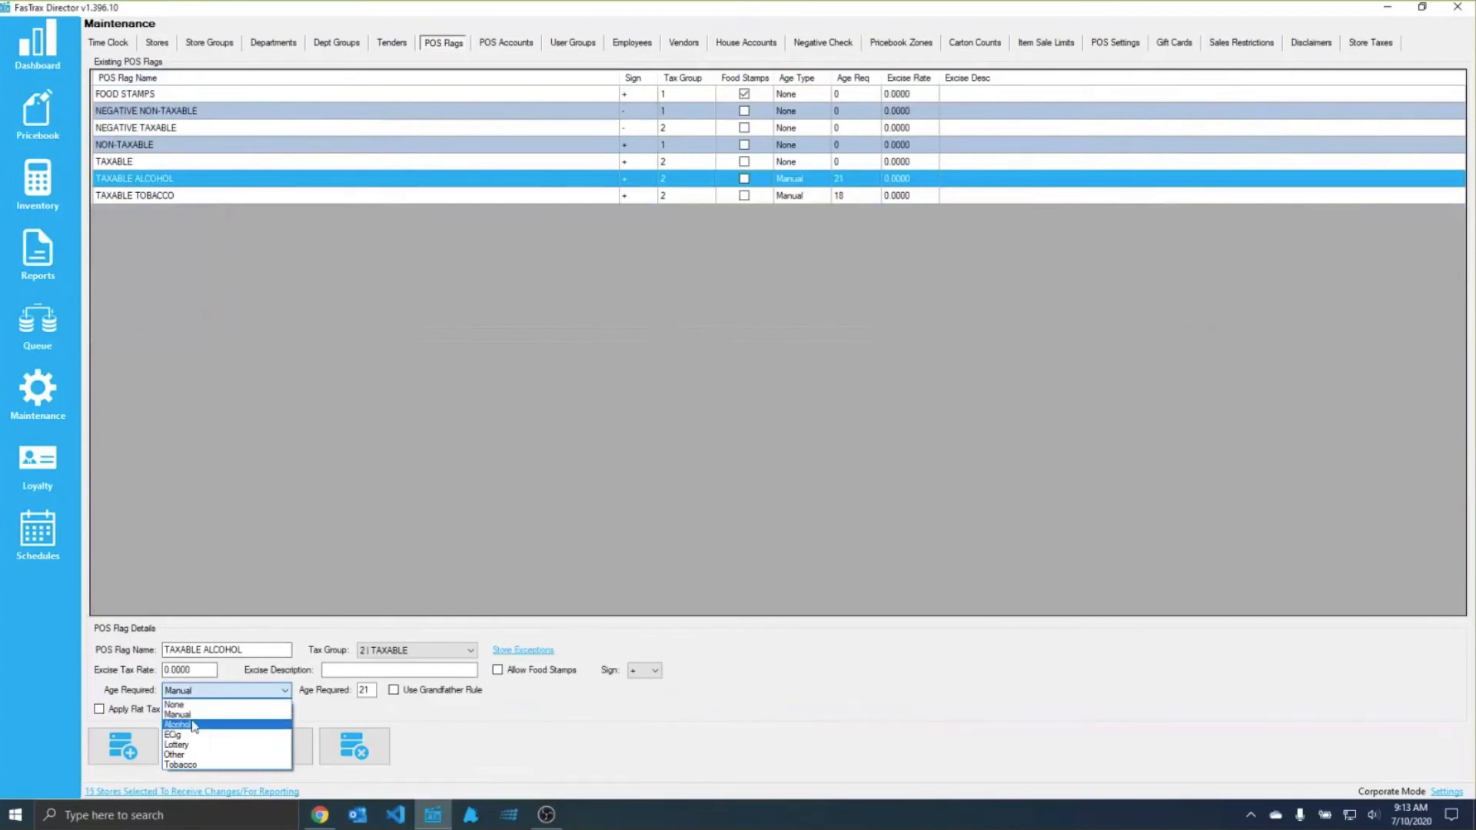
click(136, 25)
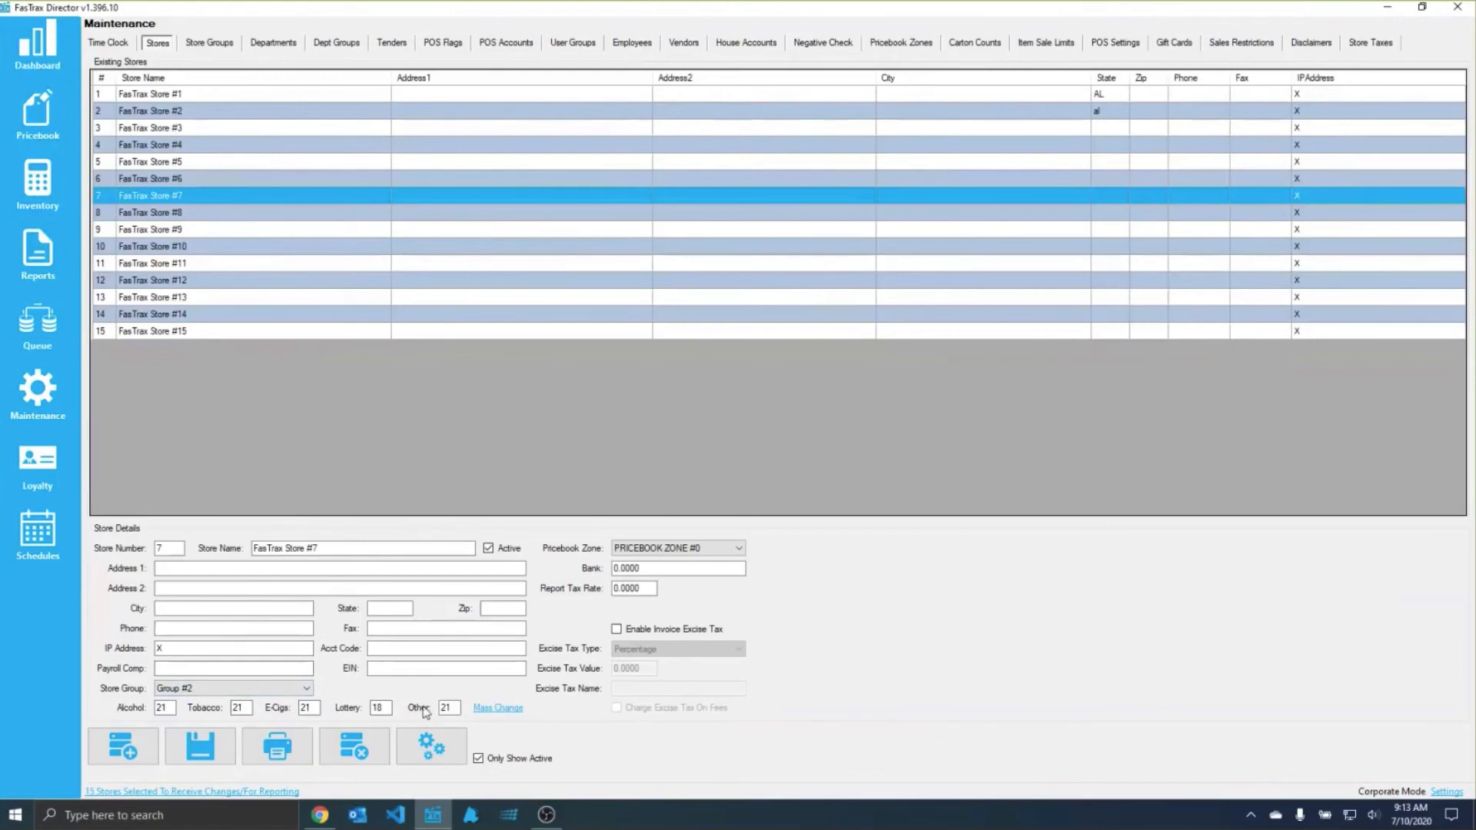
Step: Review the mass age change options from FasTrax Store #6 and leave them without saving
click(193, 180)
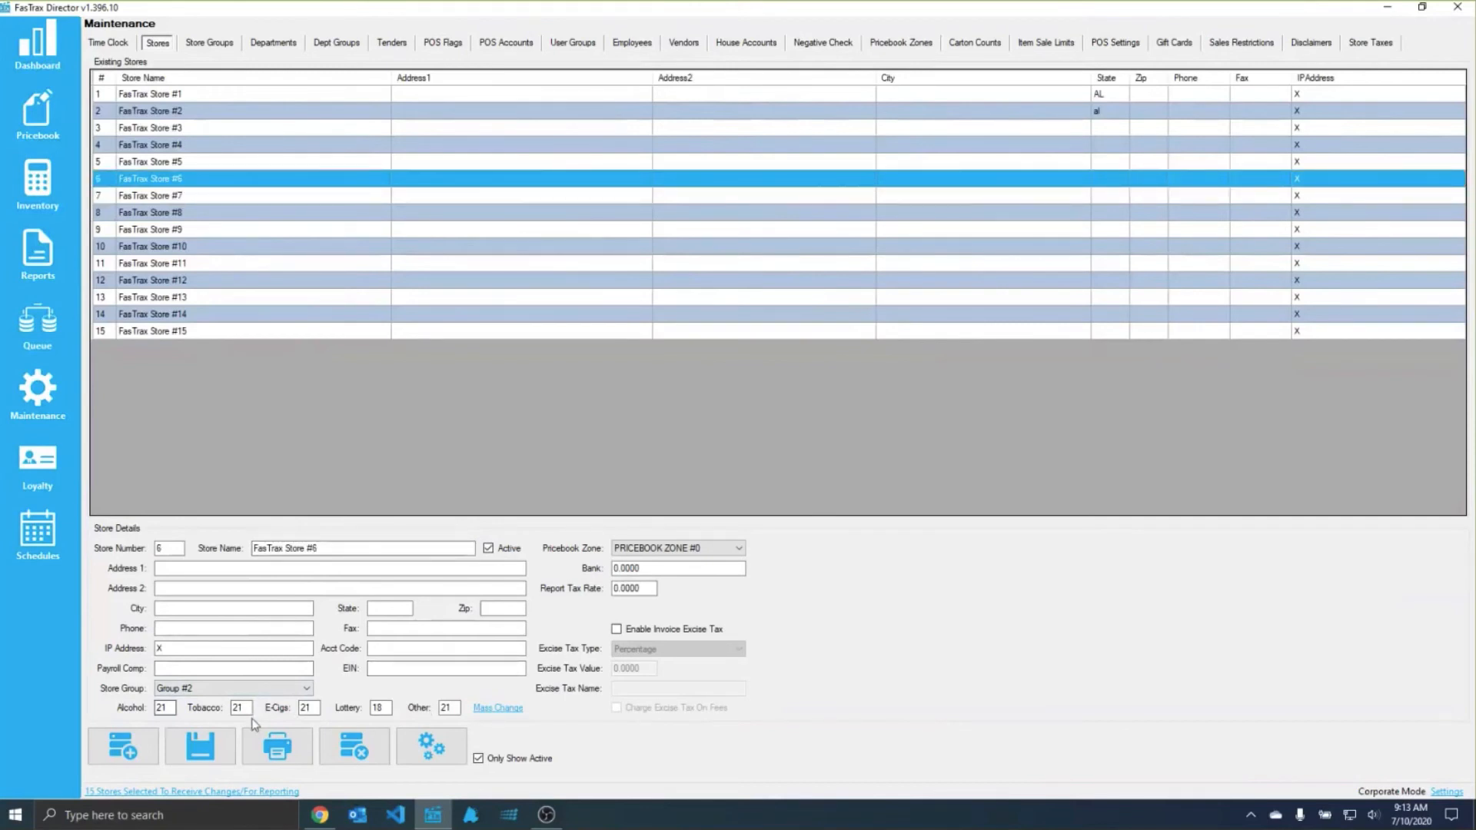
click(498, 708)
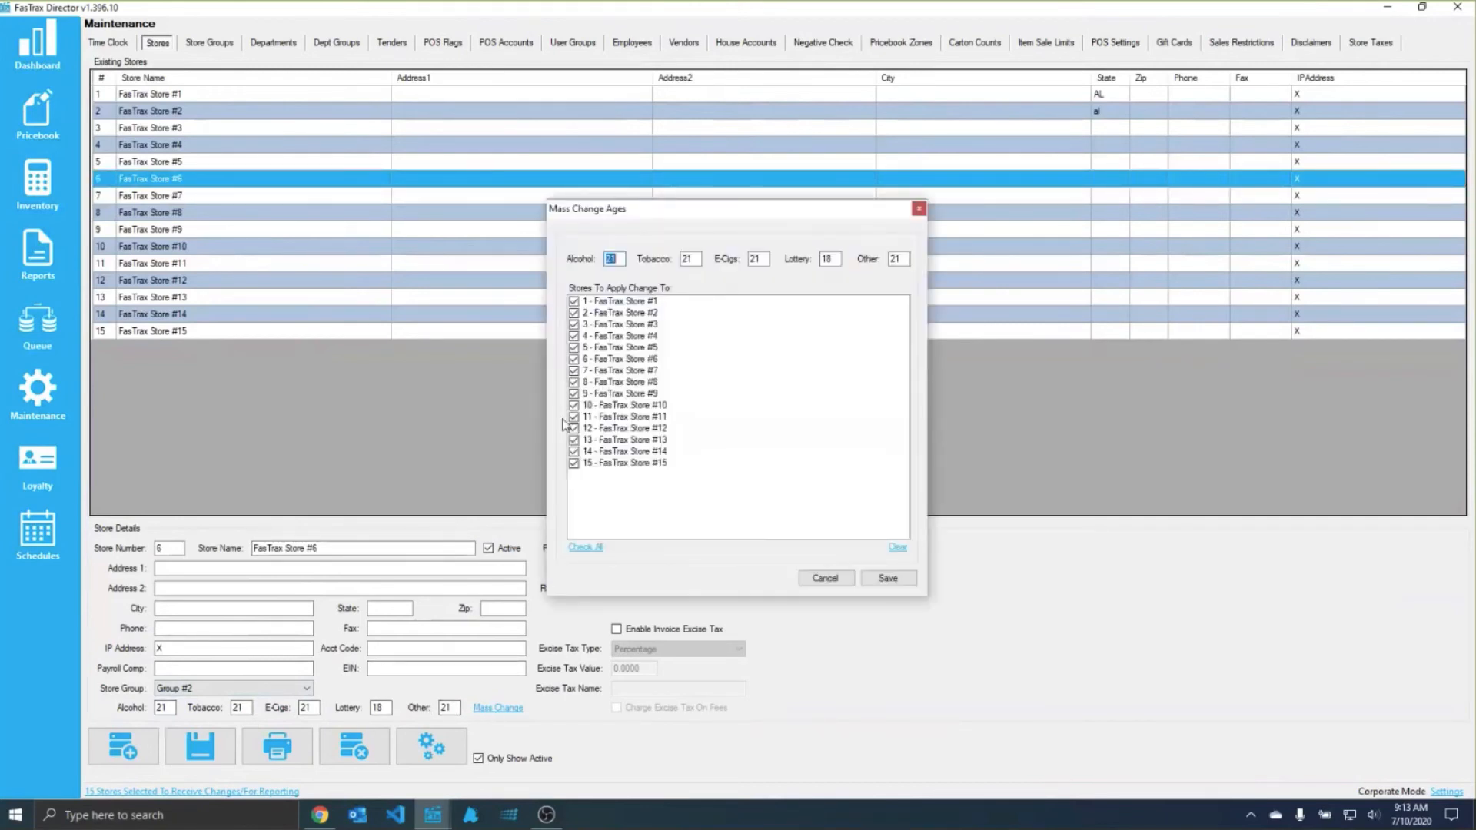
click(844, 582)
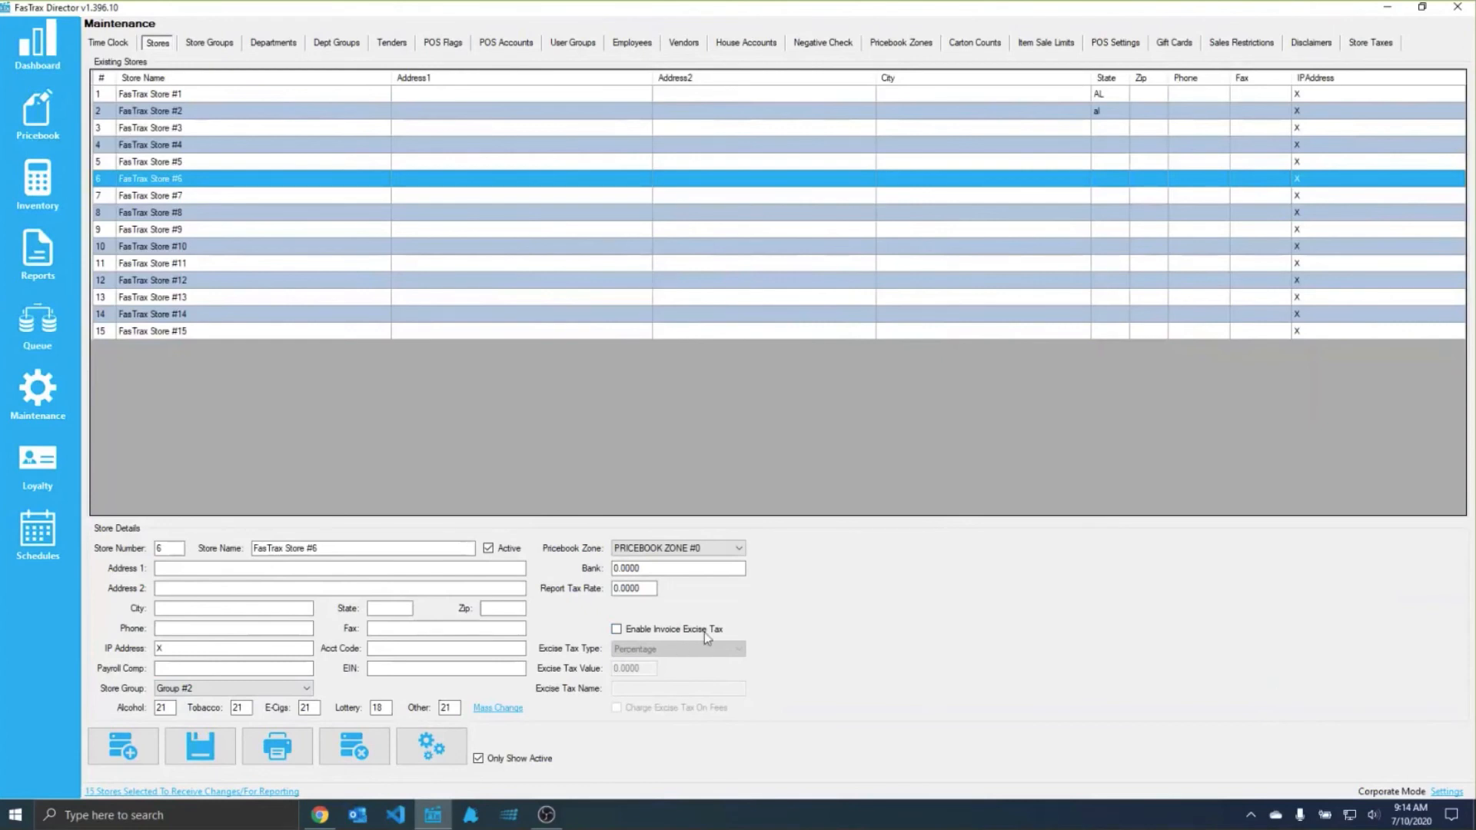
Step: Check the invoice excise tax option in the Inventory settings
click(1445, 792)
click(438, 232)
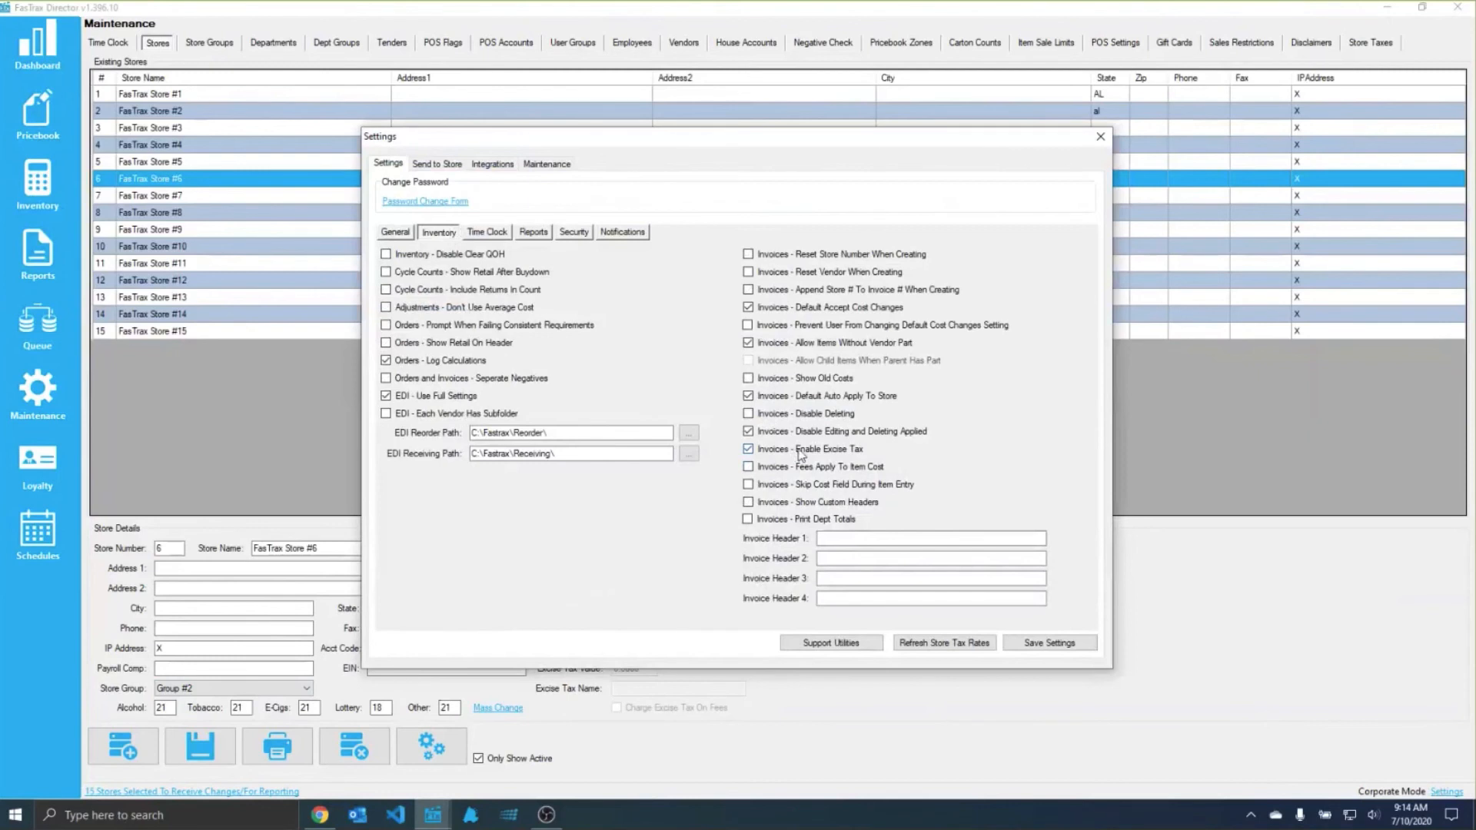
click(1101, 137)
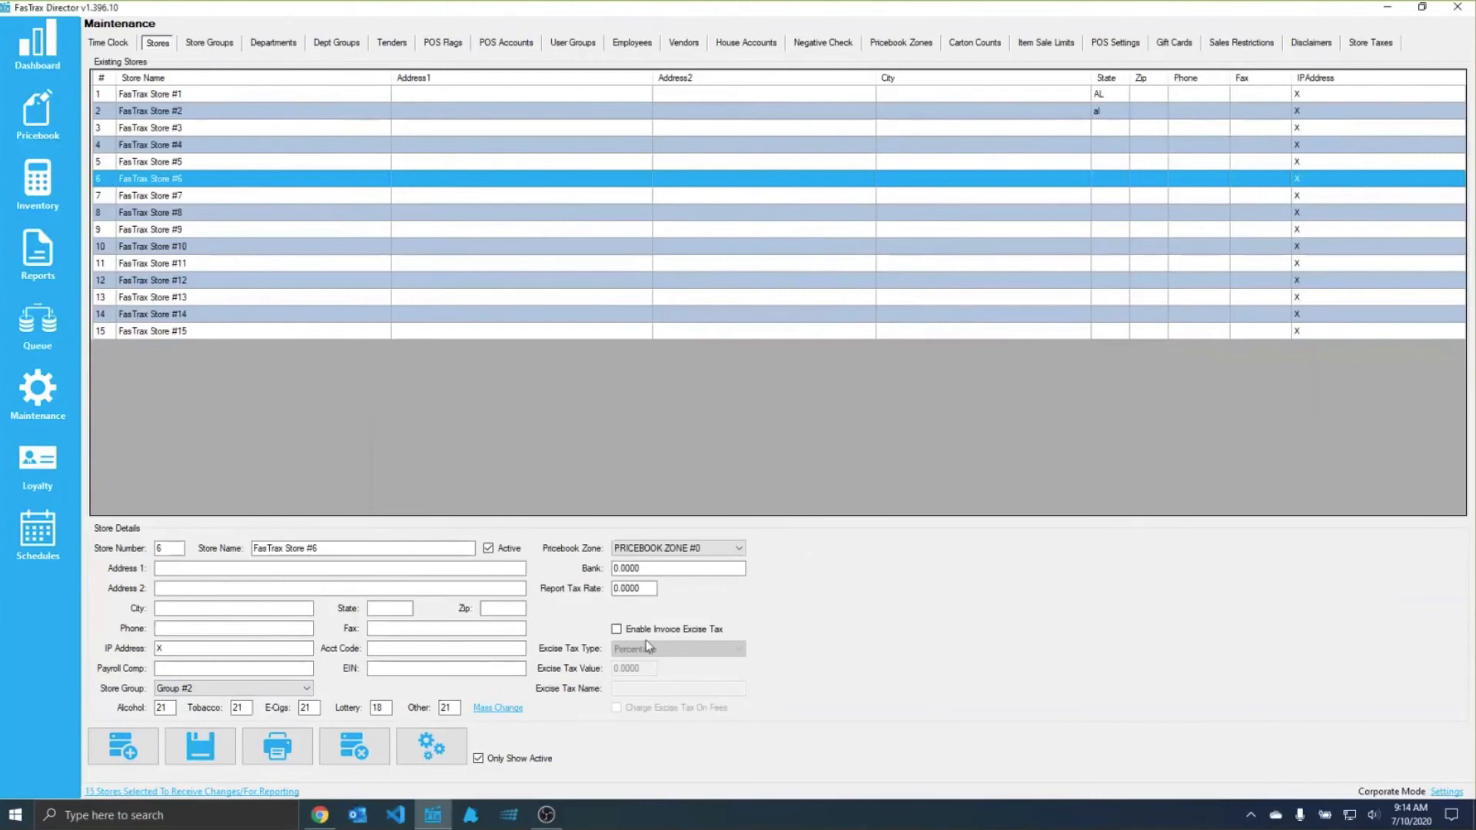
Step: Enable invoice excise tax for FasTrax Store #6, go through its tax value and name fields, and disable it again
click(662, 629)
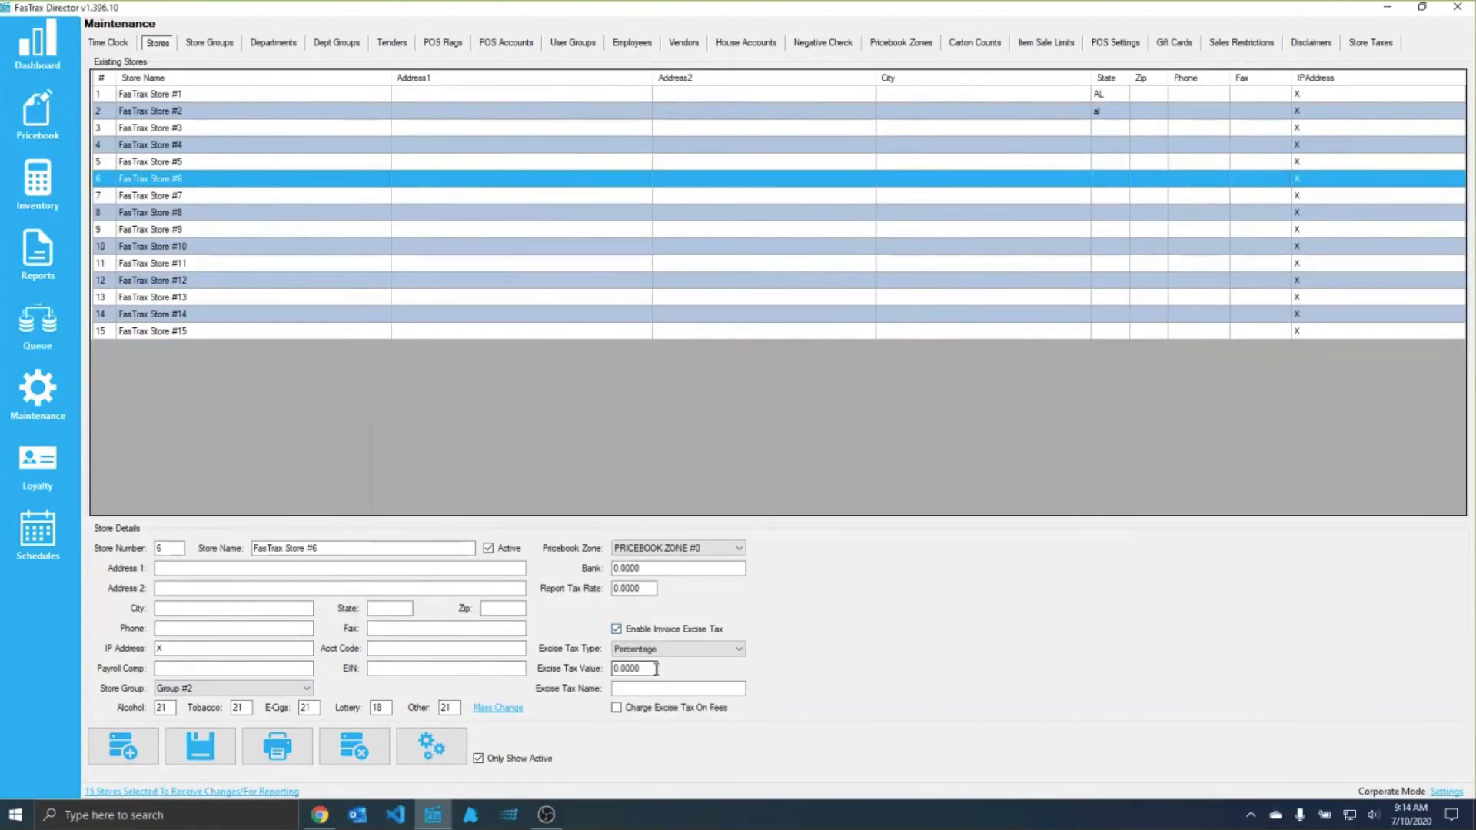
drag(651, 669, 599, 669)
click(630, 688)
click(645, 630)
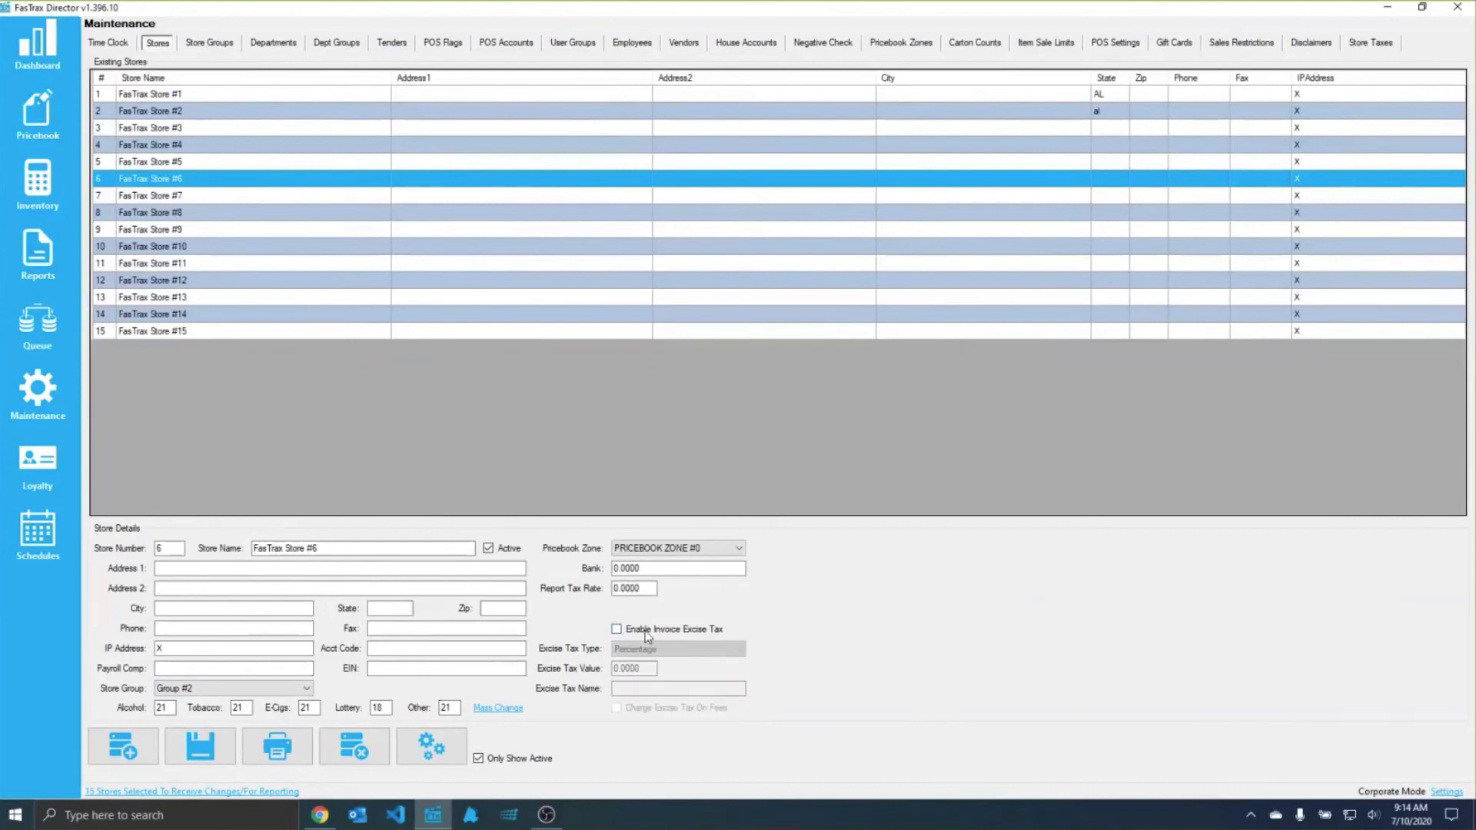
Step: Examine the vendor, discount and buydown assignments of FasTrax Store #4 and the stores they can be copied from
ctrl+click(155, 151)
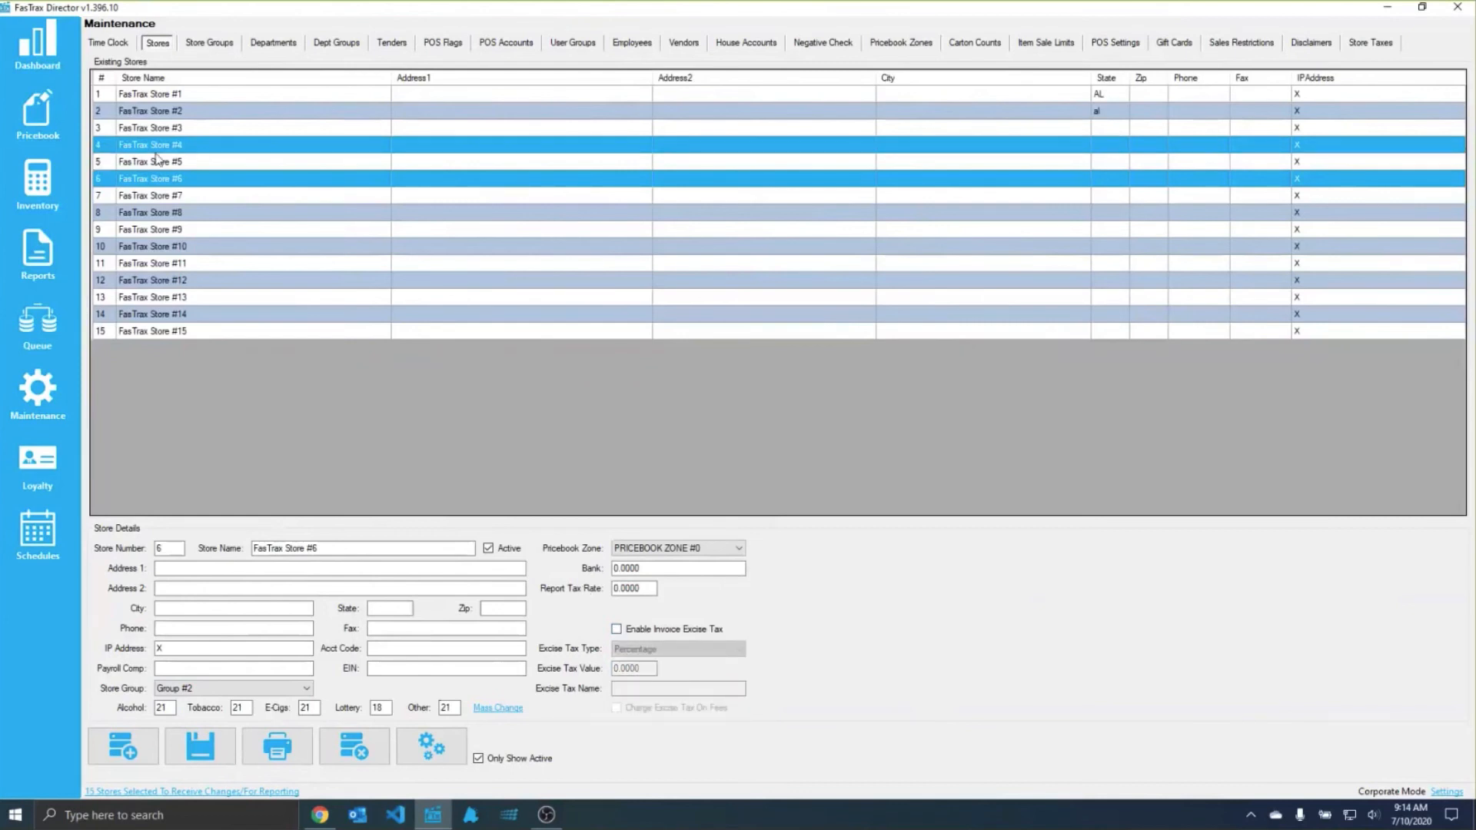
click(156, 151)
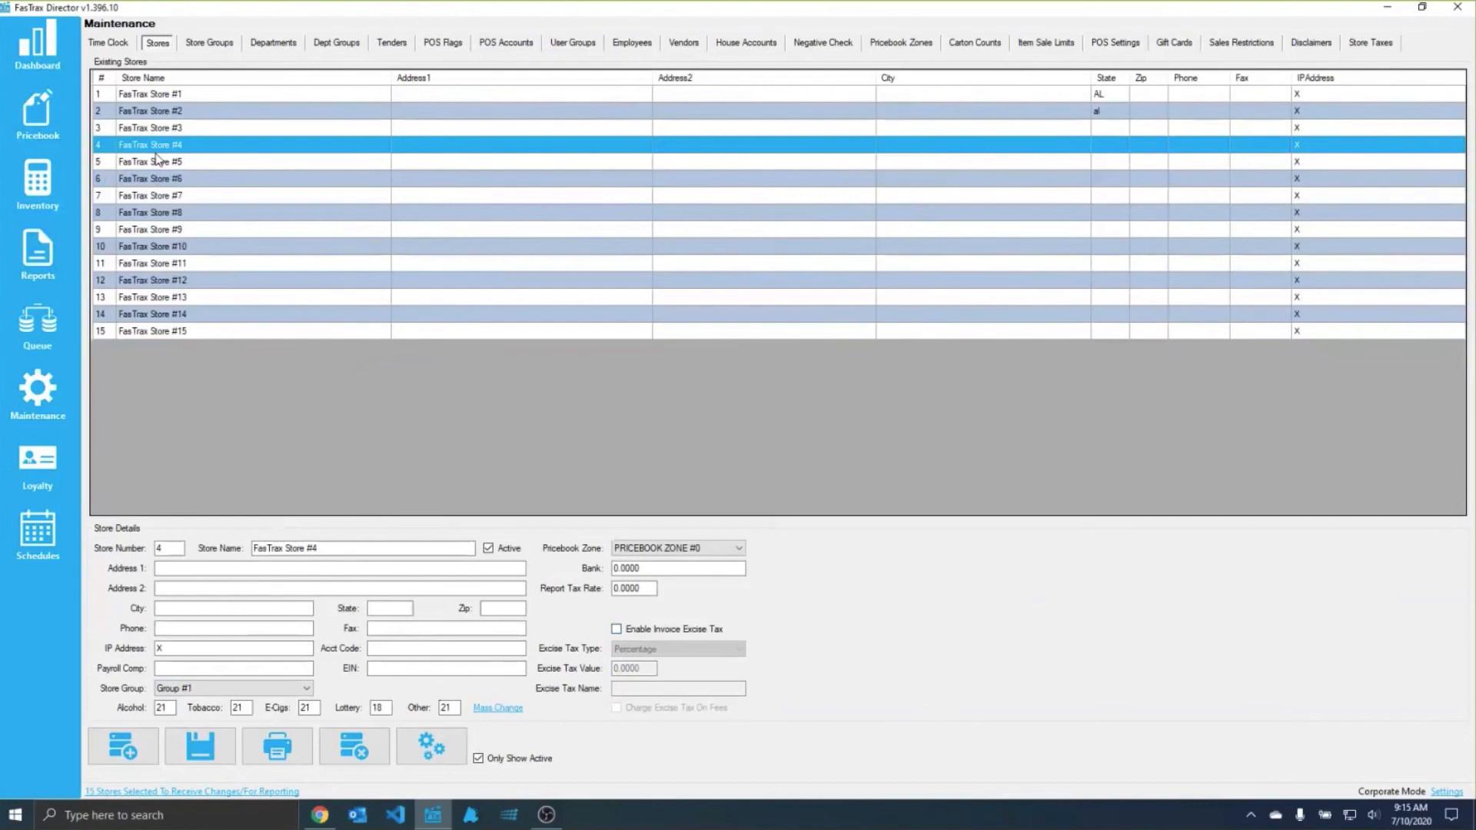
click(457, 755)
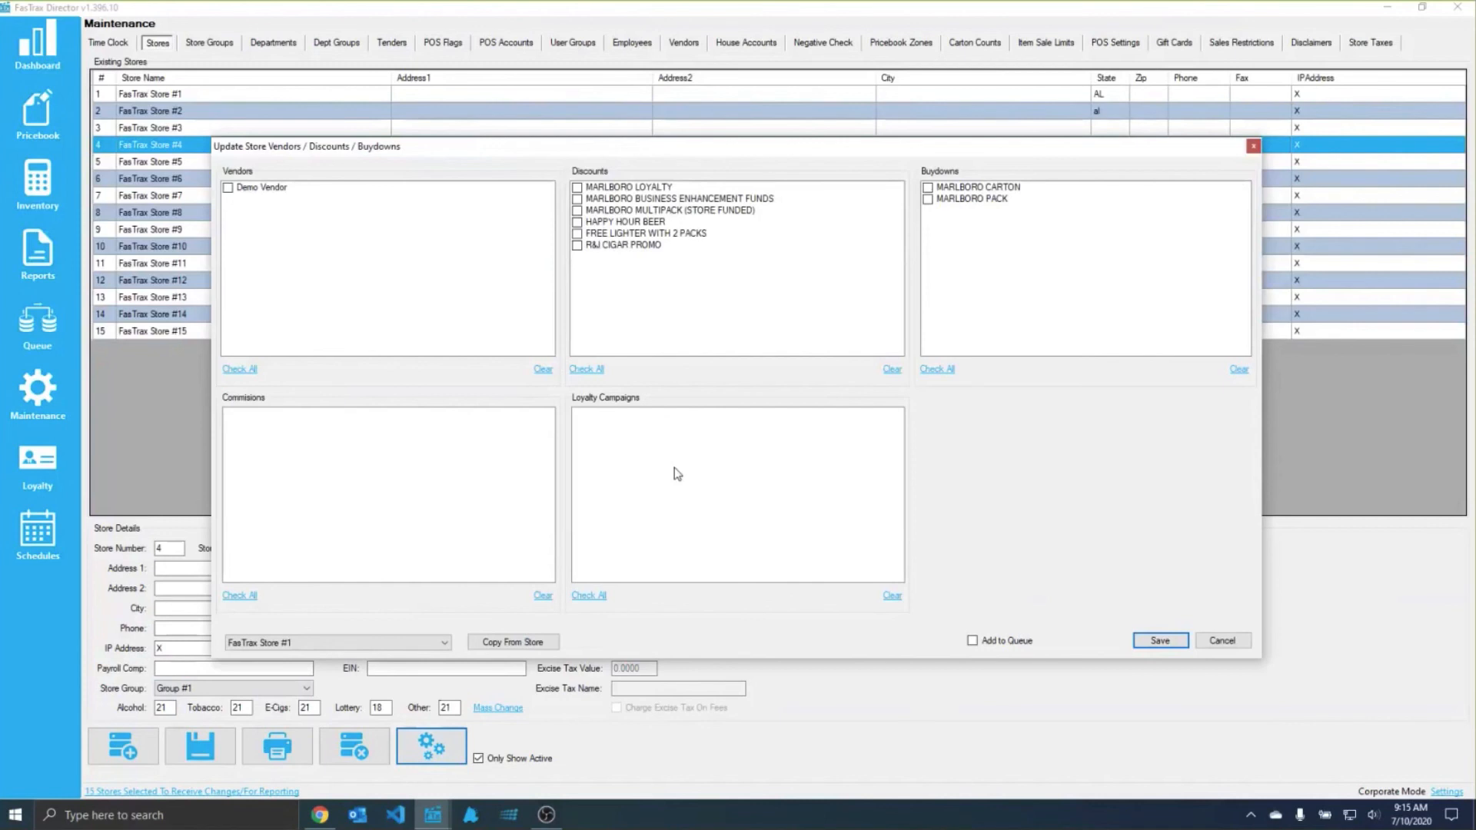
click(254, 643)
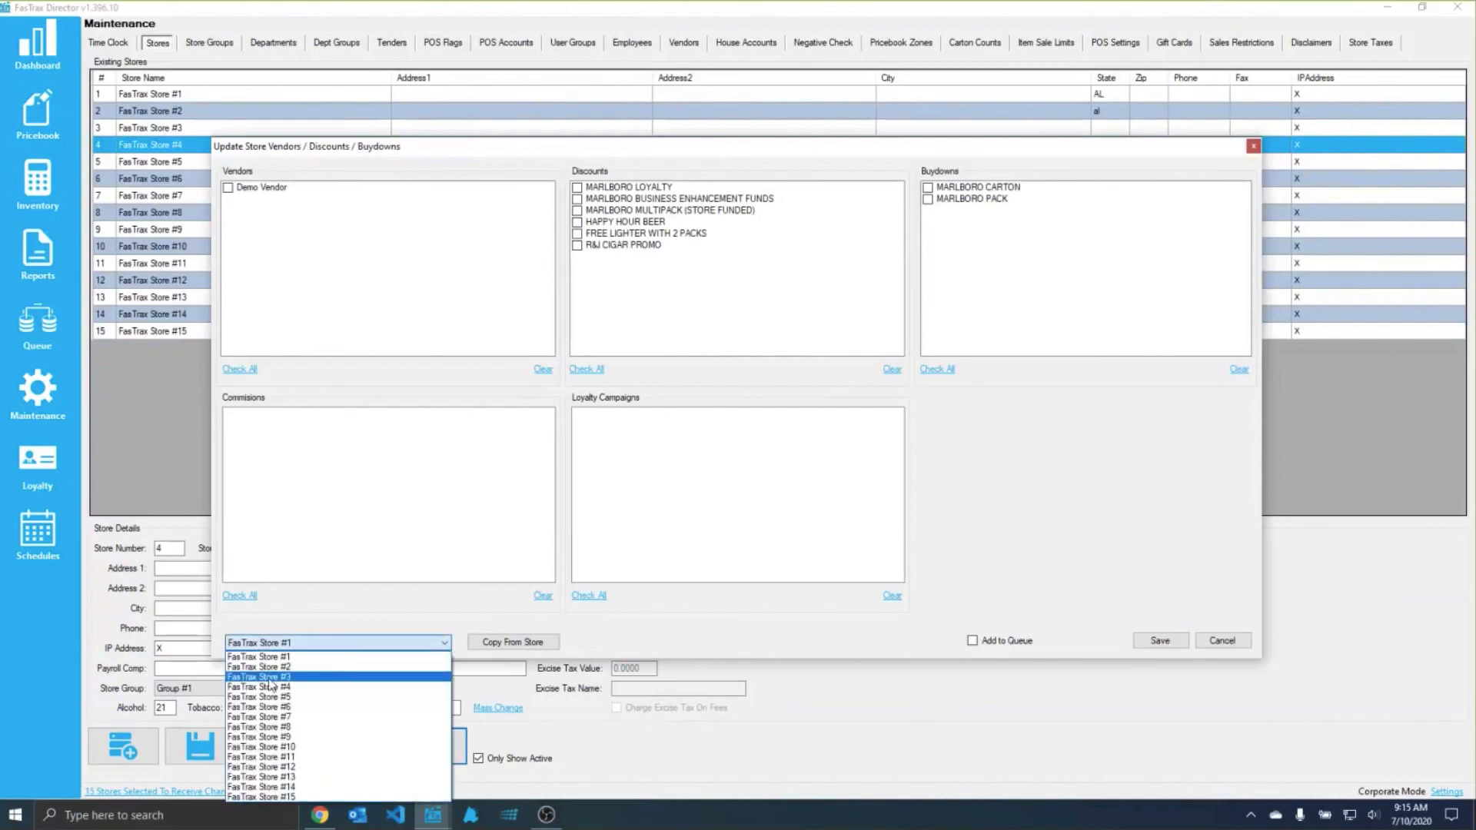
click(1234, 143)
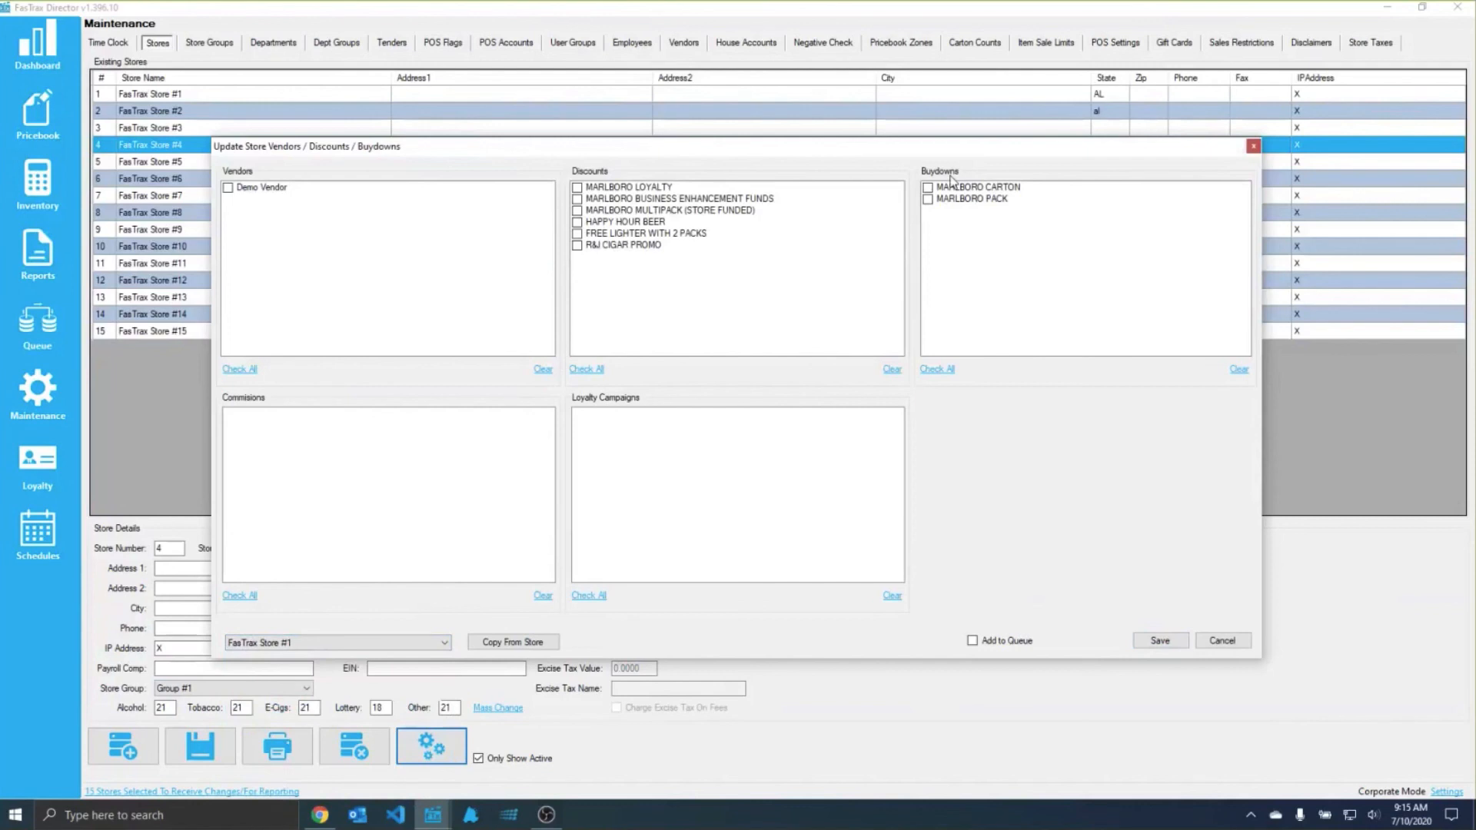
click(1252, 146)
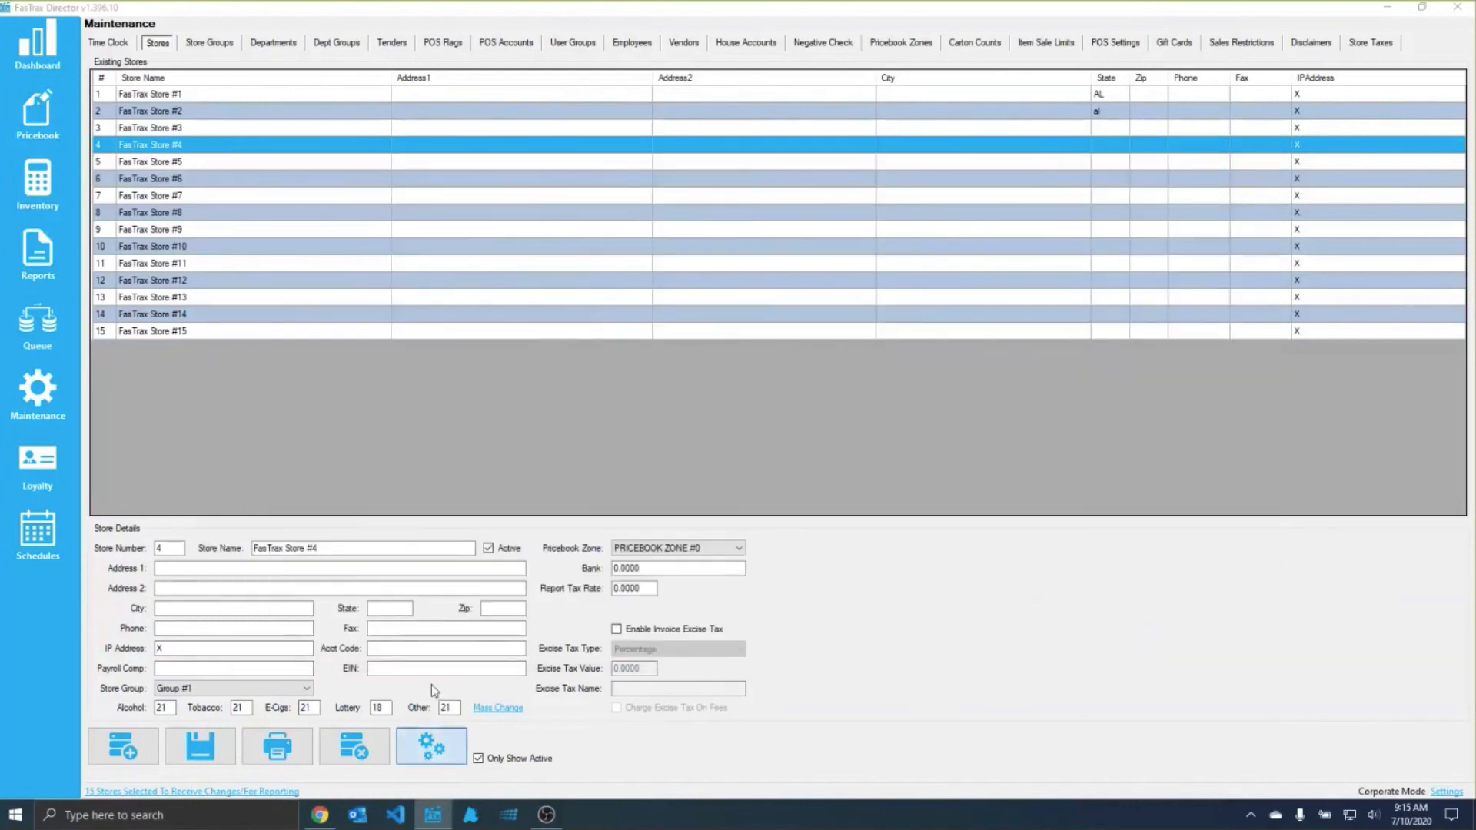
Step: Reopen the vendor, discount and buydown assignments of FasTrax Store #4, review the Add to Queue option, and cancel
click(432, 745)
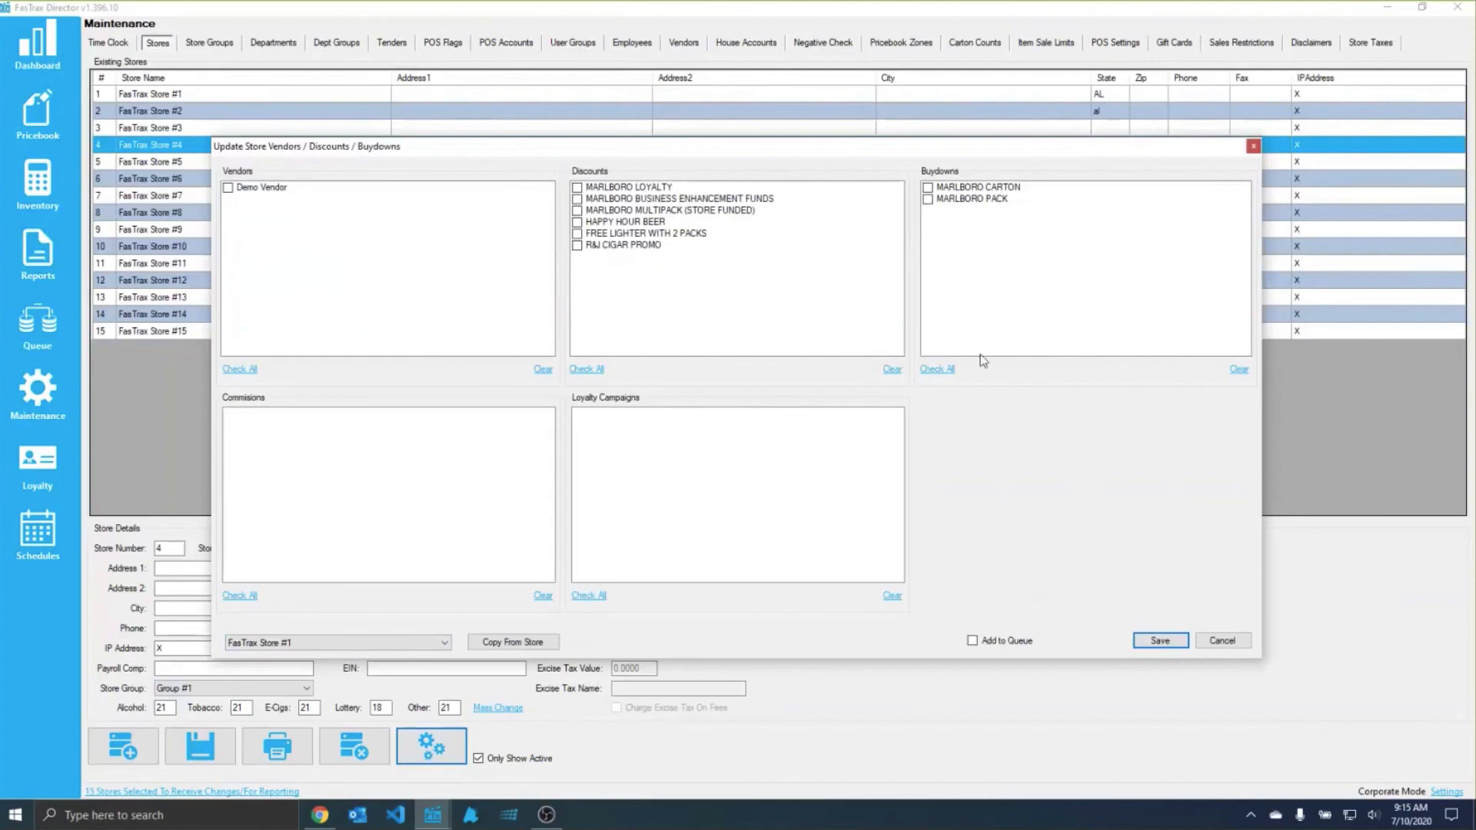
click(995, 641)
click(1100, 644)
click(1234, 646)
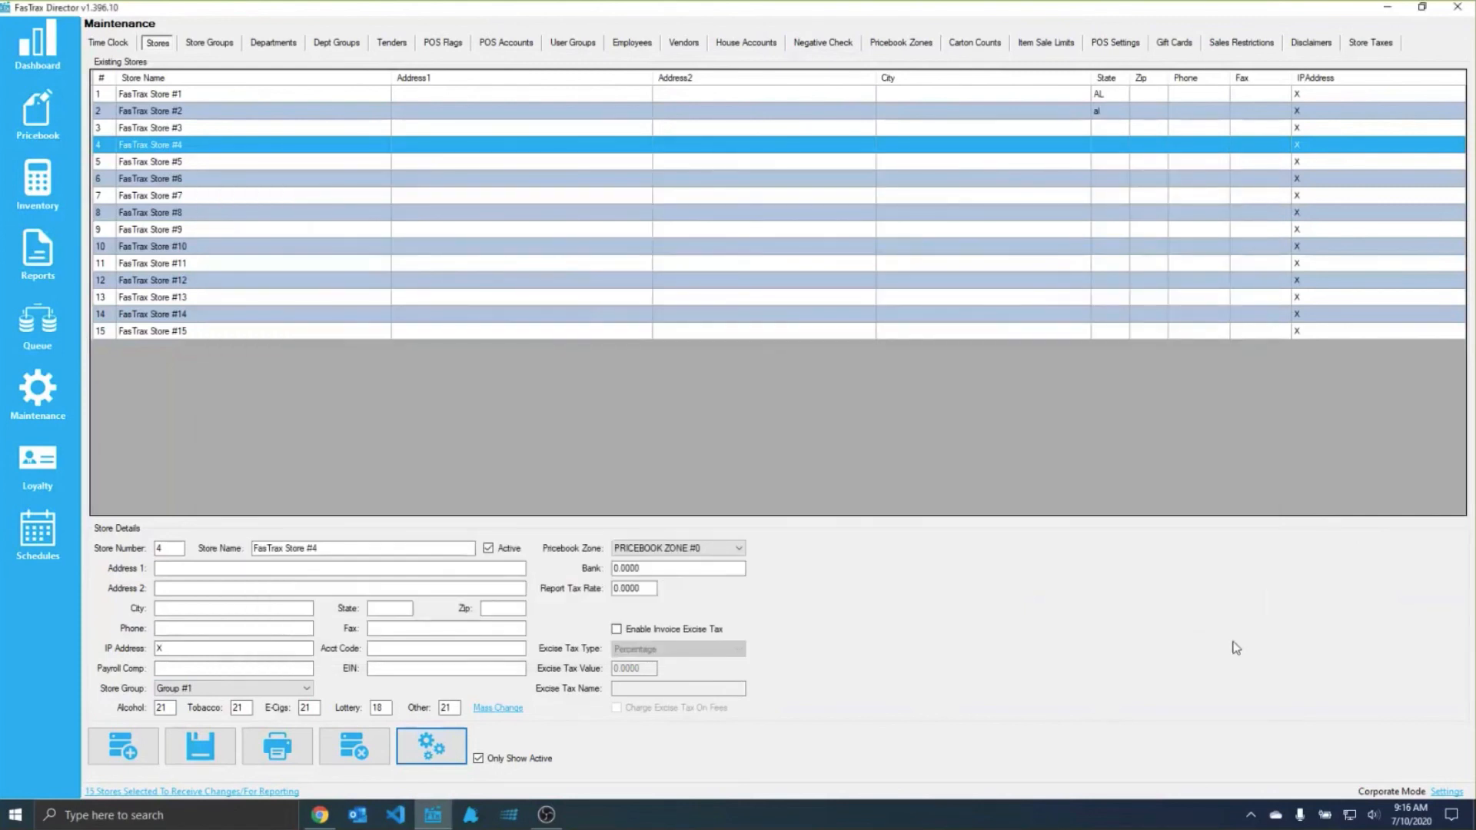
Step: Switch to Chrome and look through the upcoming and recorded webinars on the FasTrax weekly training webinars page
click(321, 815)
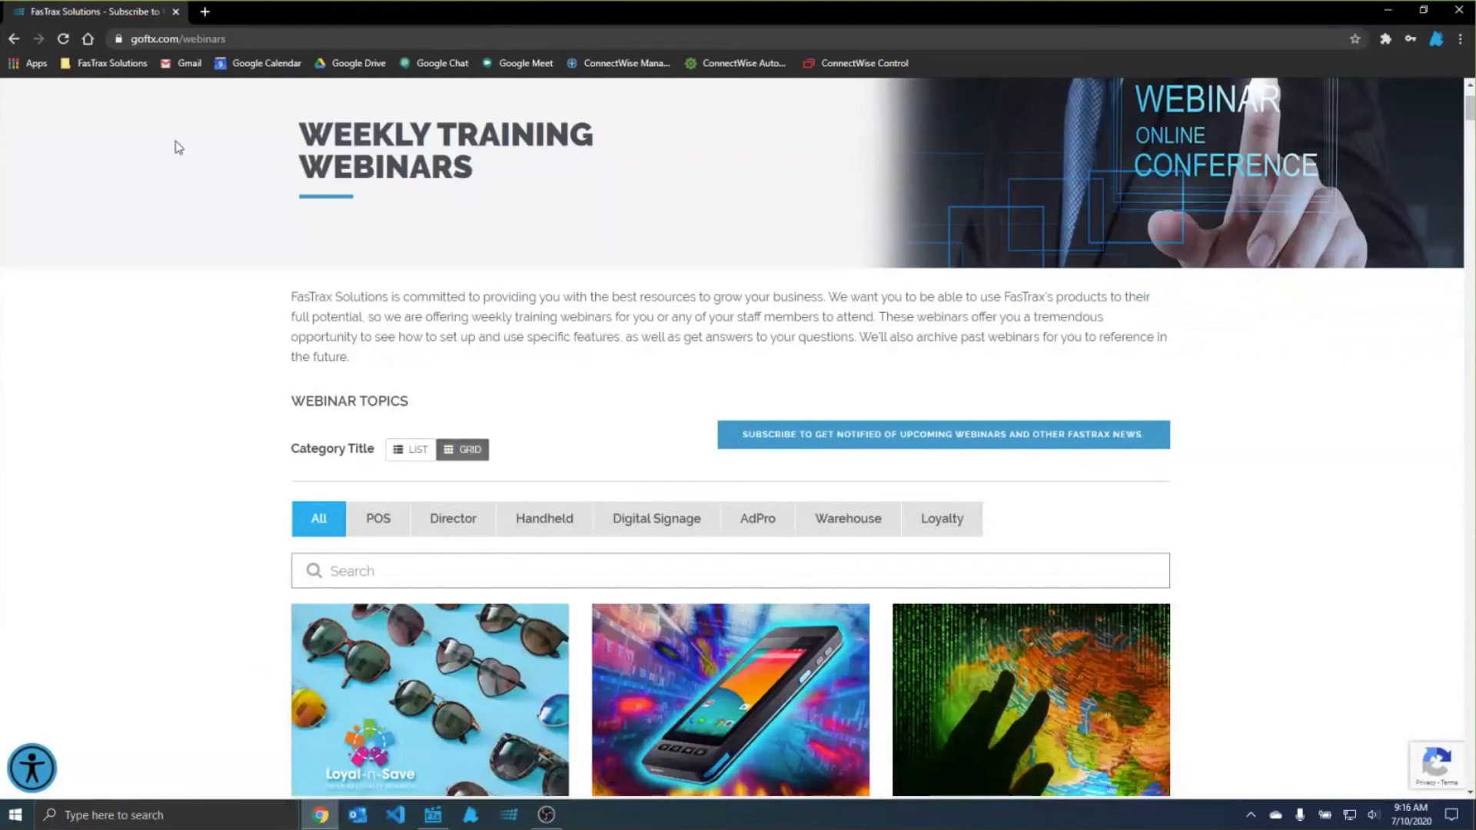
scroll(867, 468, down, 1)
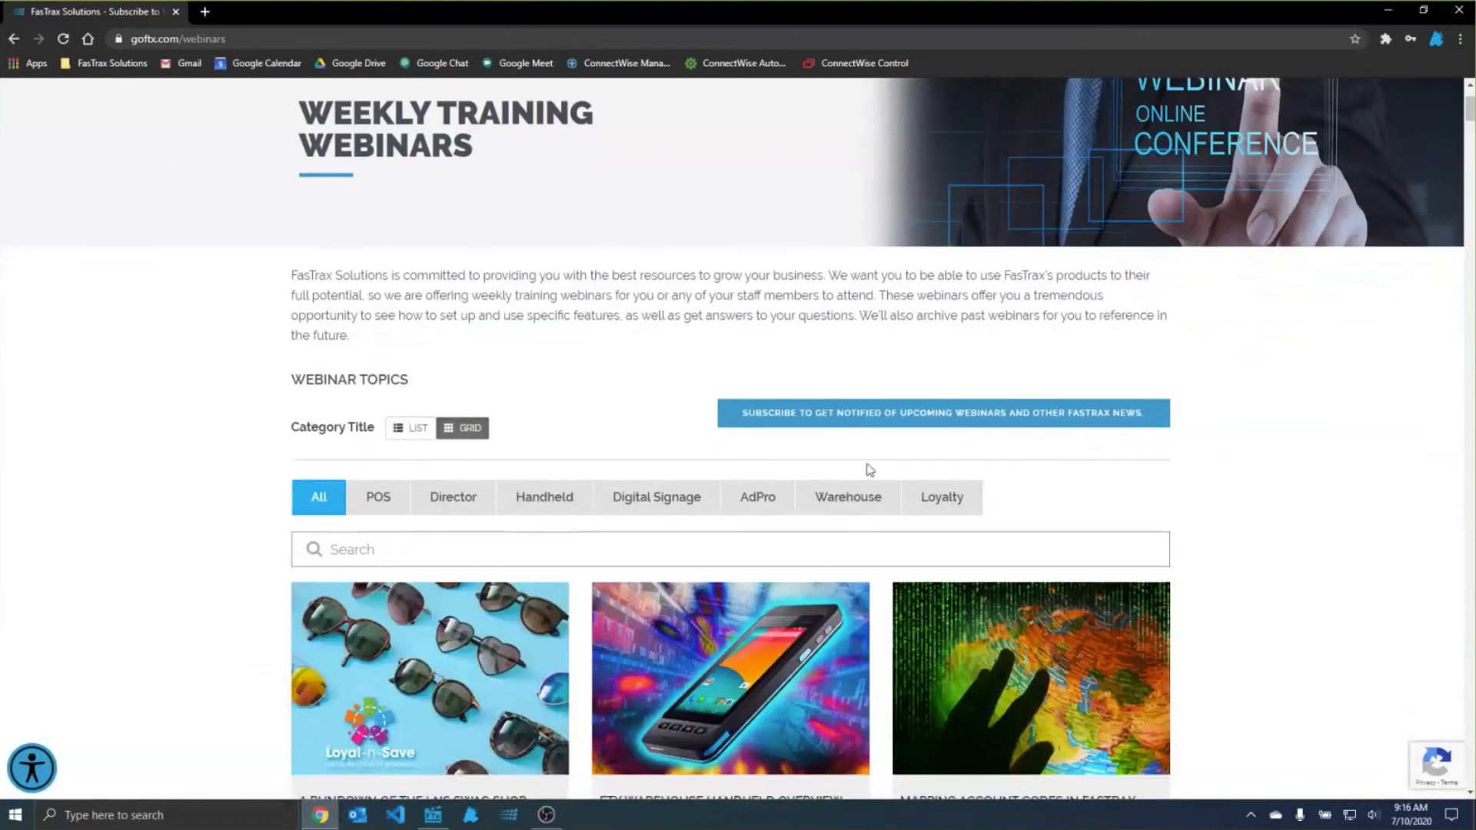
scroll(713, 515, down, 10)
scroll(713, 516, down, 7)
scroll(712, 511, up, 5)
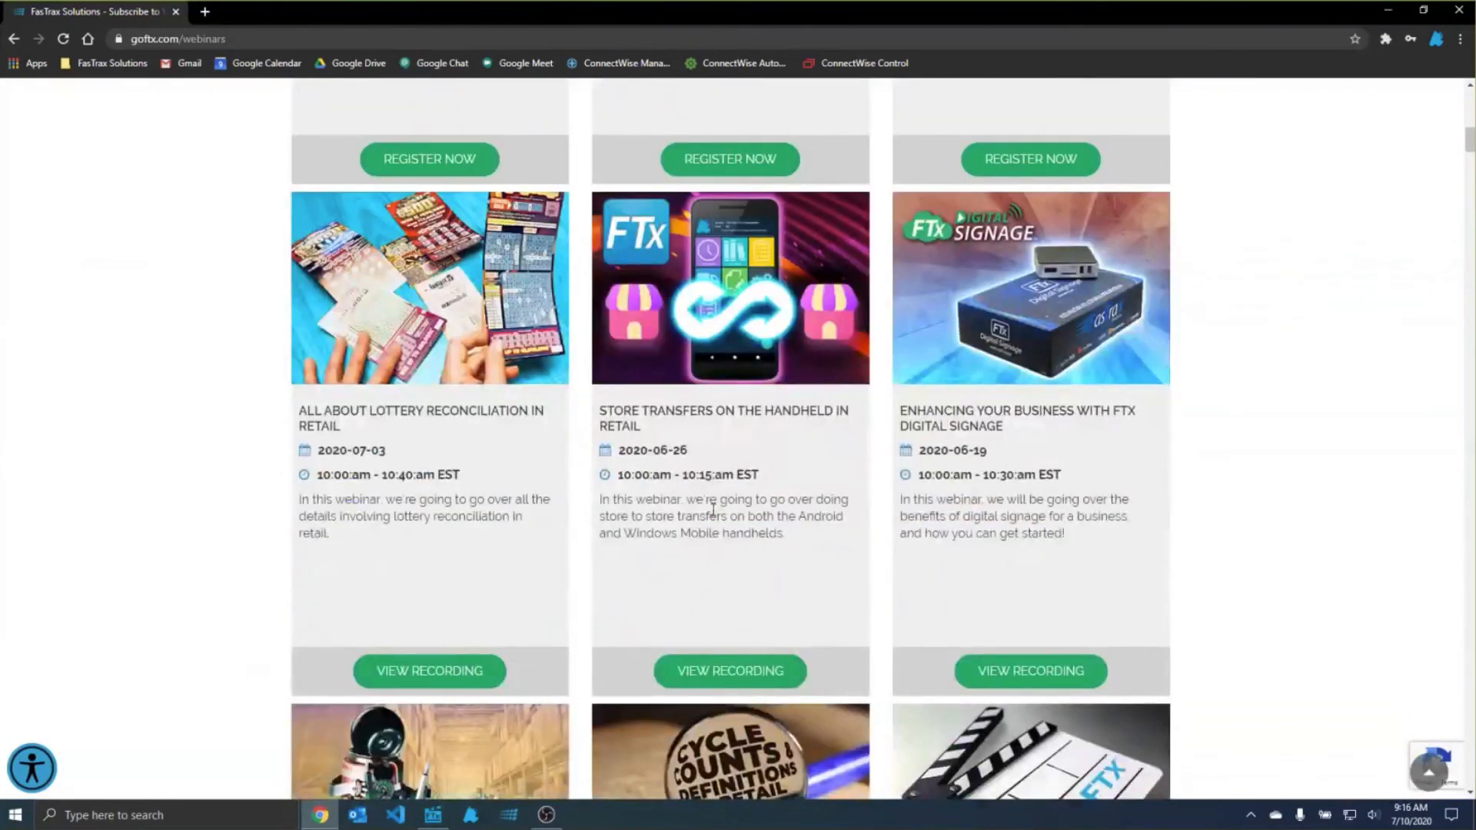
scroll(713, 510, up, 4)
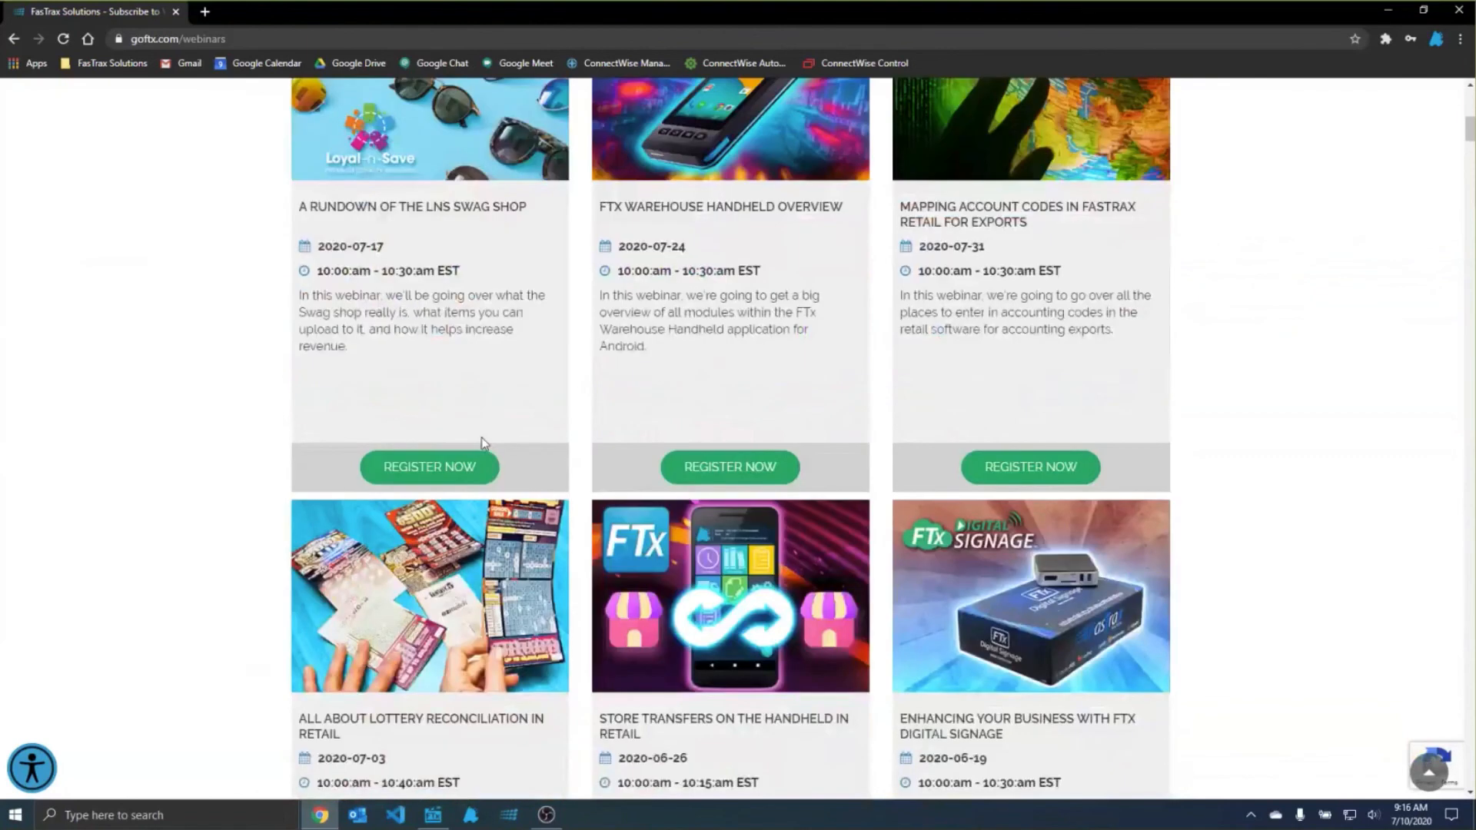
scroll(483, 442, up, 10)
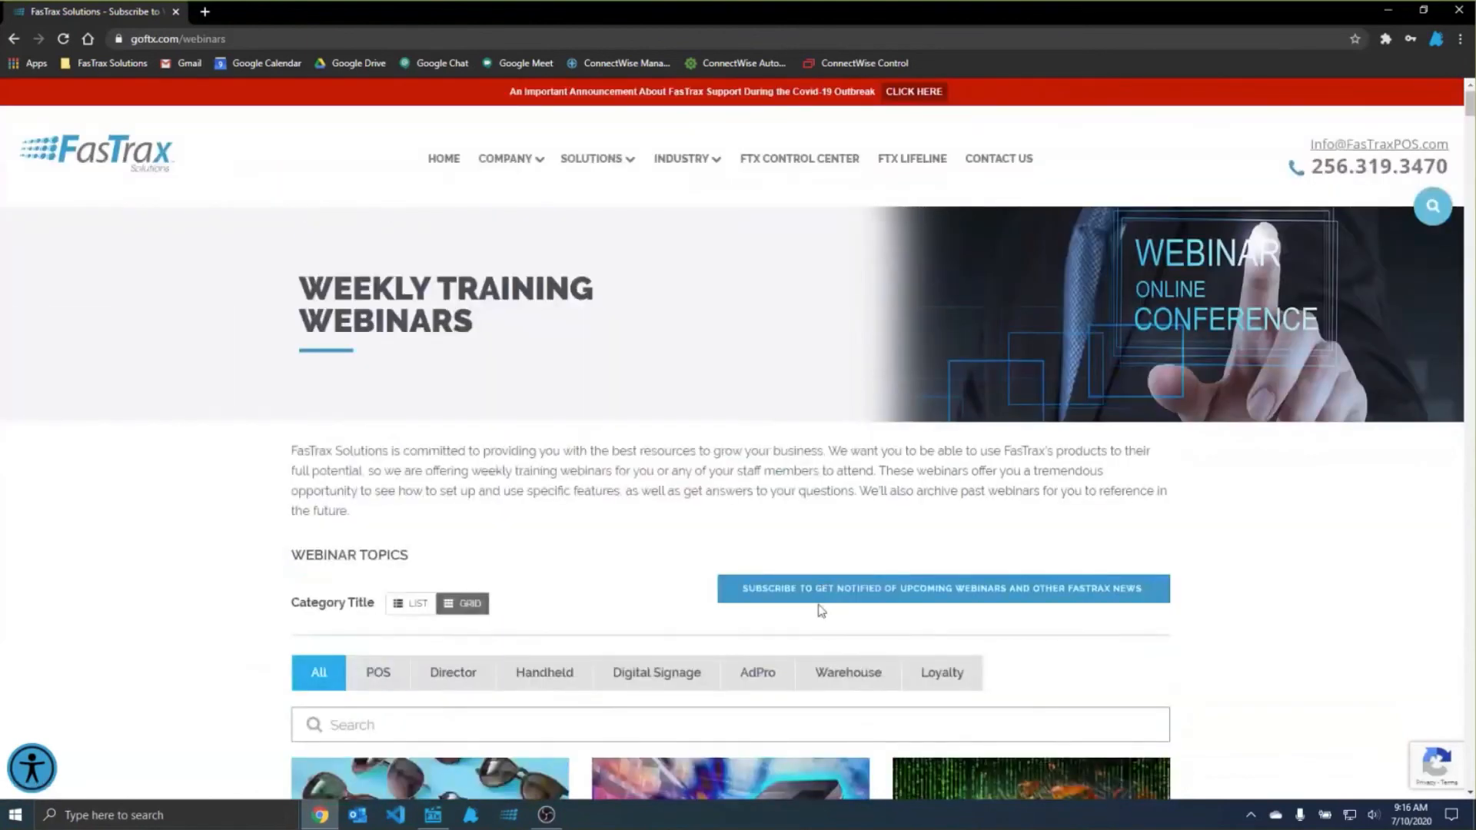